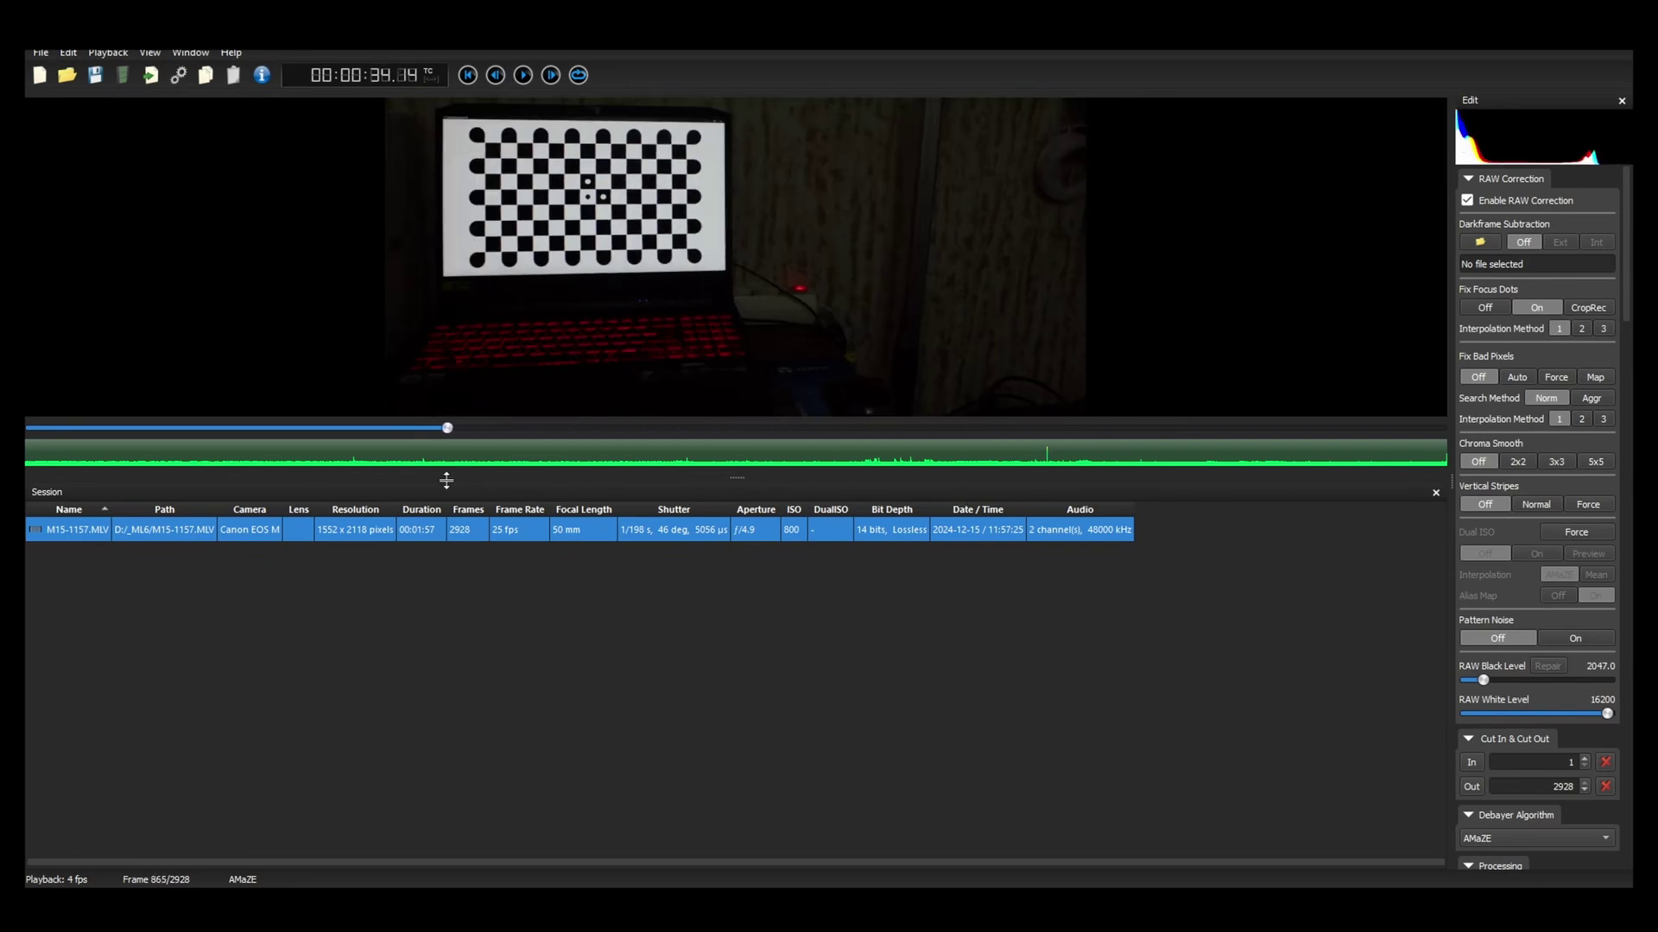
# Set Chroma Smooth to 3x3 and load DFS_1x3_2_20x1_4-6K_14bit_800ISO.MLV as the darkframe for the checkerboard clip
pyautogui.rightClick(566, 203)
pyautogui.click(608, 235)
pyautogui.moveTo(648, 230); pyautogui.dragTo(1032, 385)
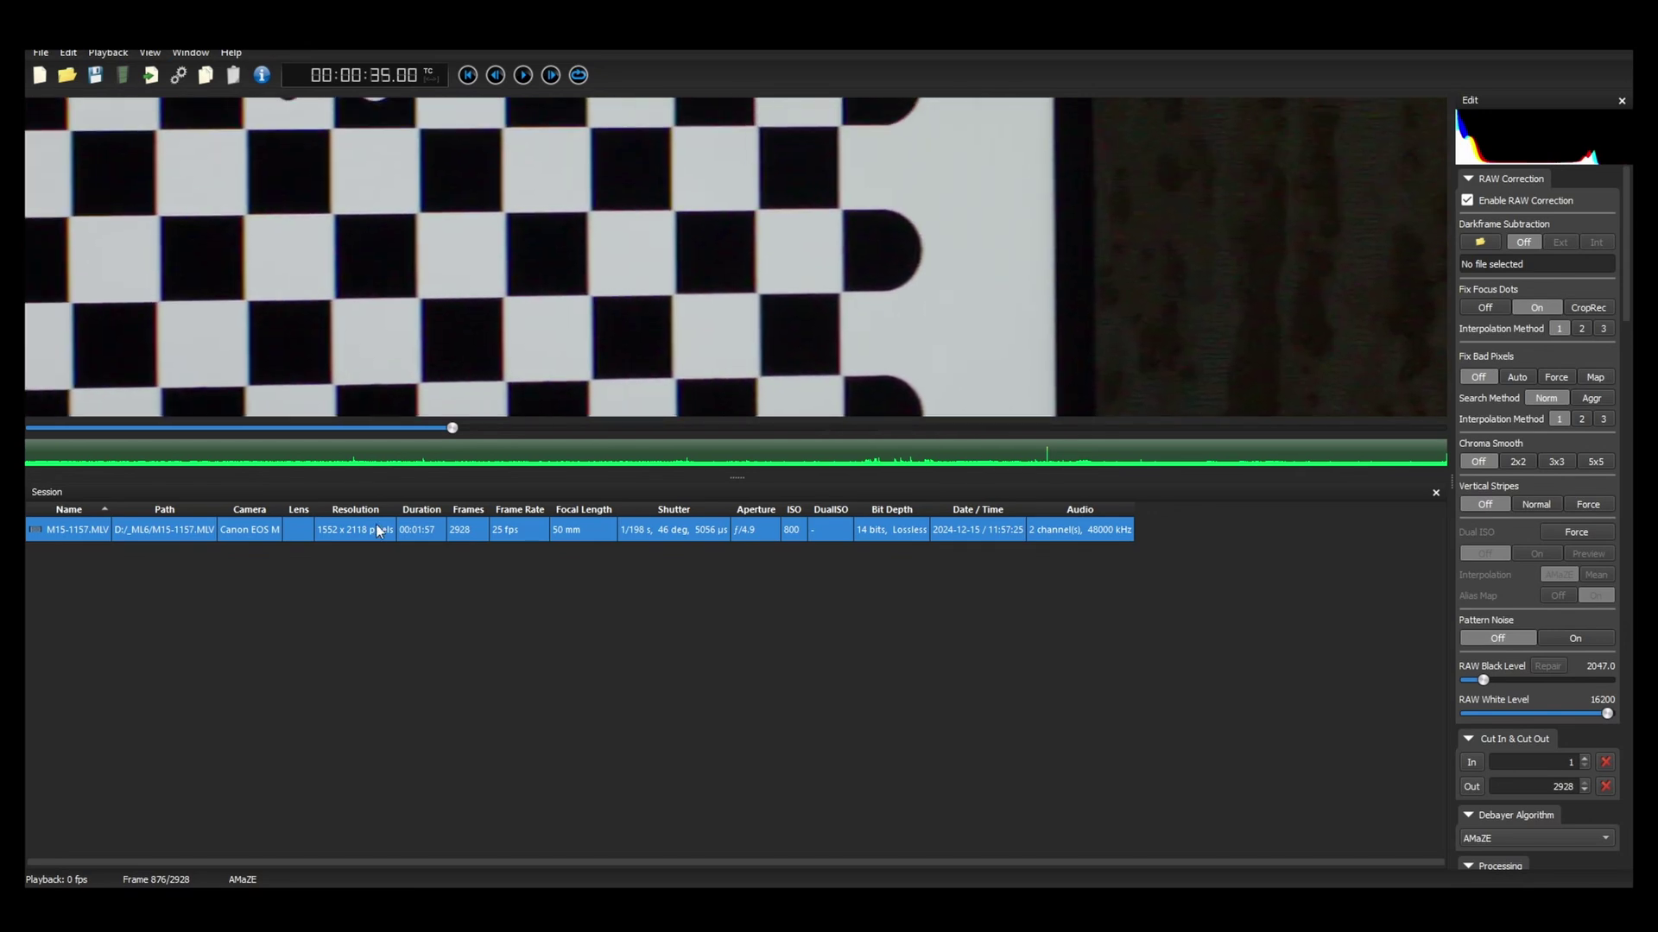
pyautogui.moveTo(453, 429); pyautogui.dragTo(623, 429)
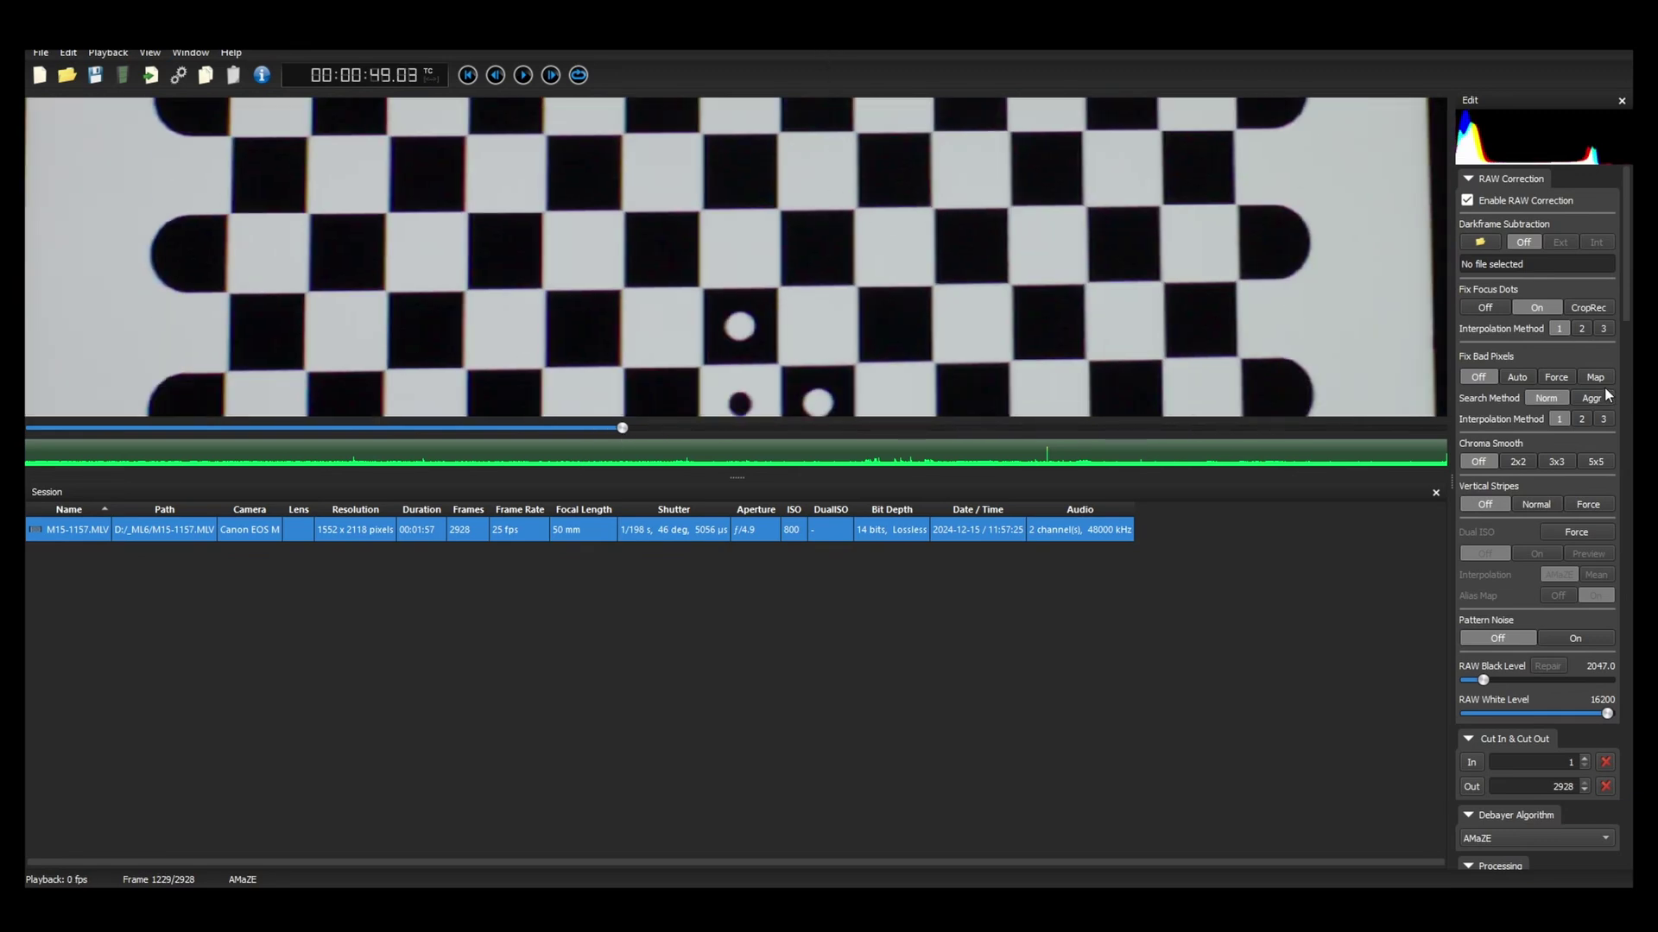
pyautogui.click(1558, 463)
pyautogui.click(1482, 242)
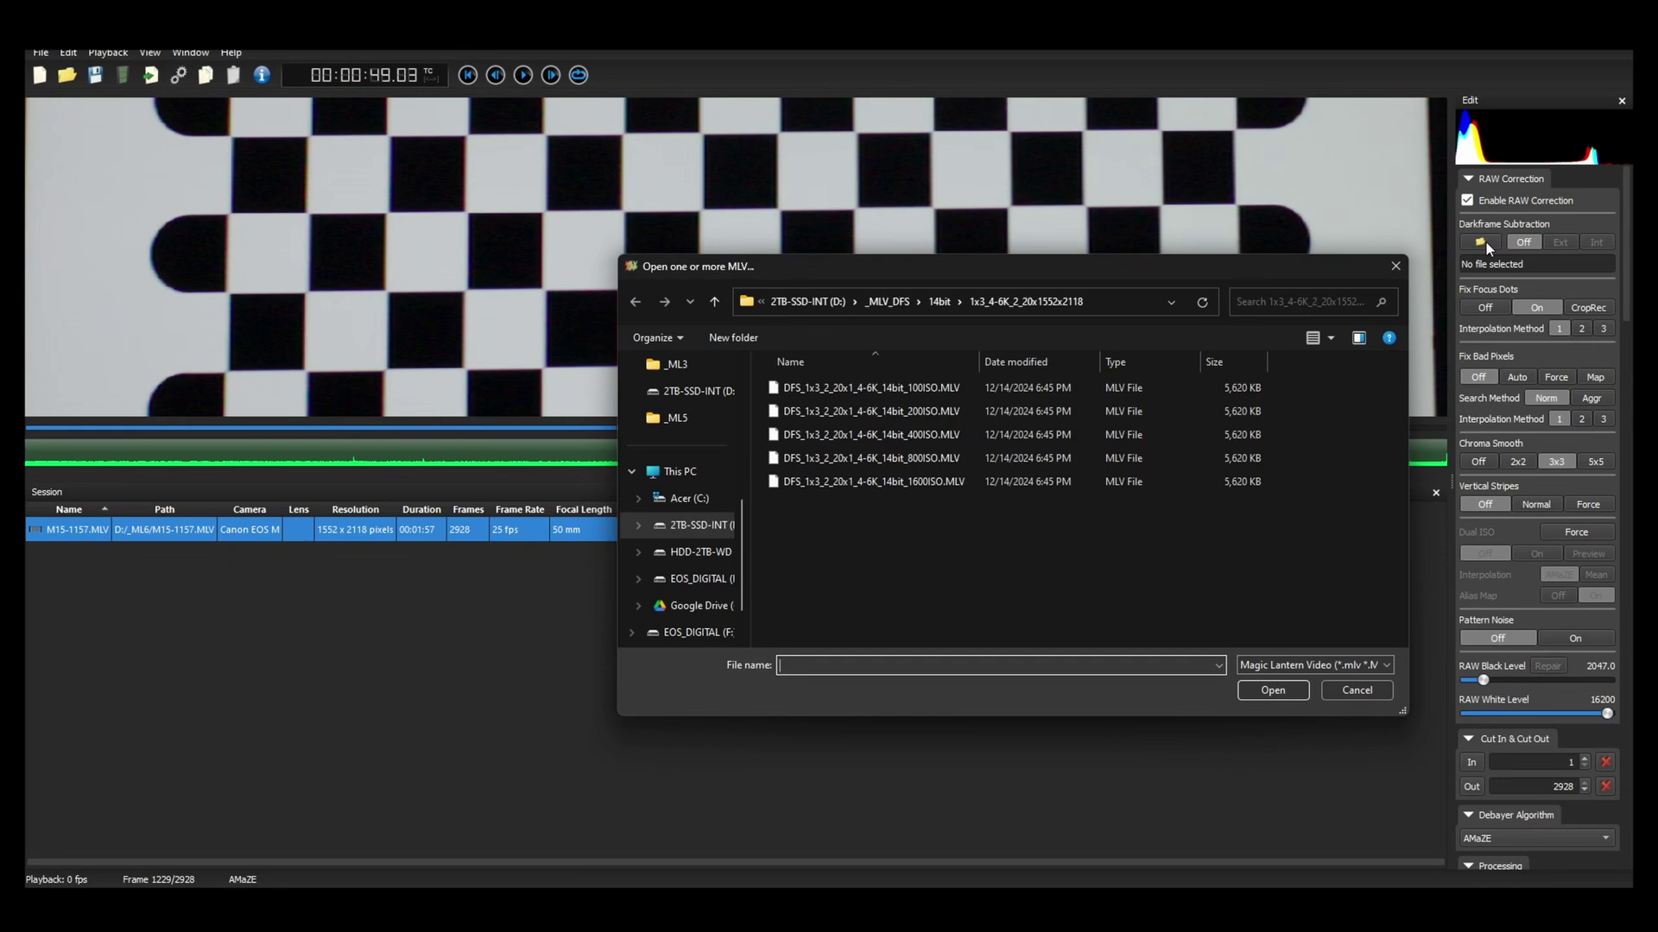
pyautogui.click(941, 460)
pyautogui.click(1273, 691)
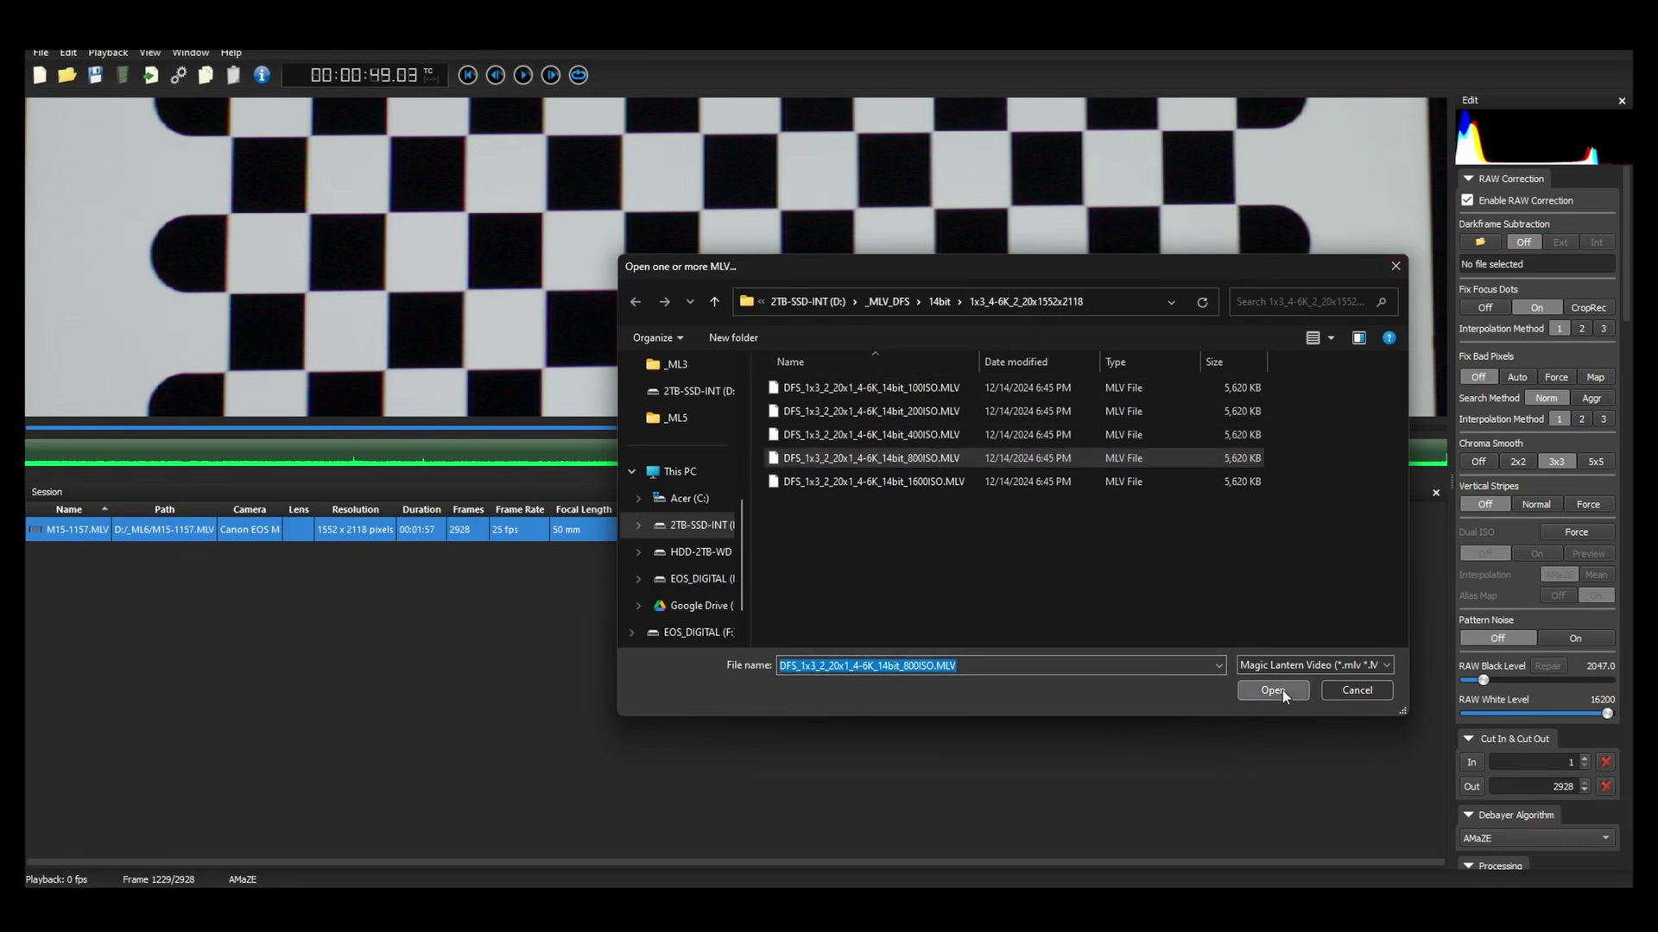
# Raise the clip's exposure to 1.05 and its contrast to 25
pyautogui.scroll(-3, 1581, 490)
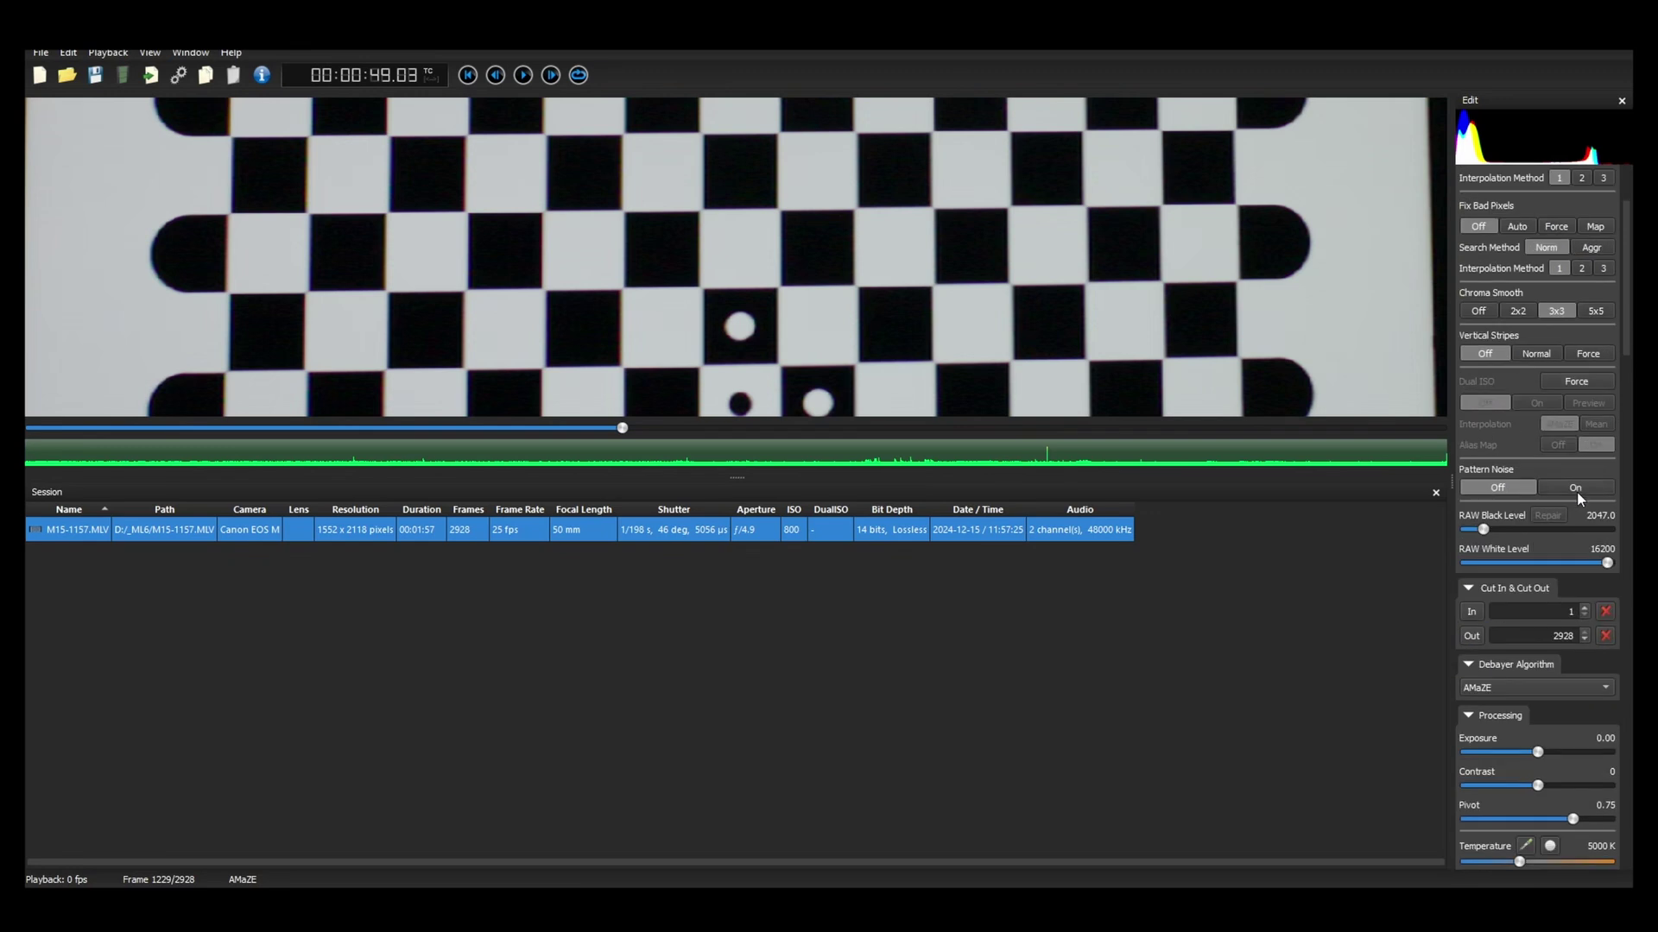
pyautogui.scroll(-3, 1540, 470)
pyautogui.moveTo(1538, 602); pyautogui.dragTo(1555, 642)
# Set the clip's Dark Strength to 25 and its Light Strength to 10
pyautogui.scroll(-2, 1554, 645)
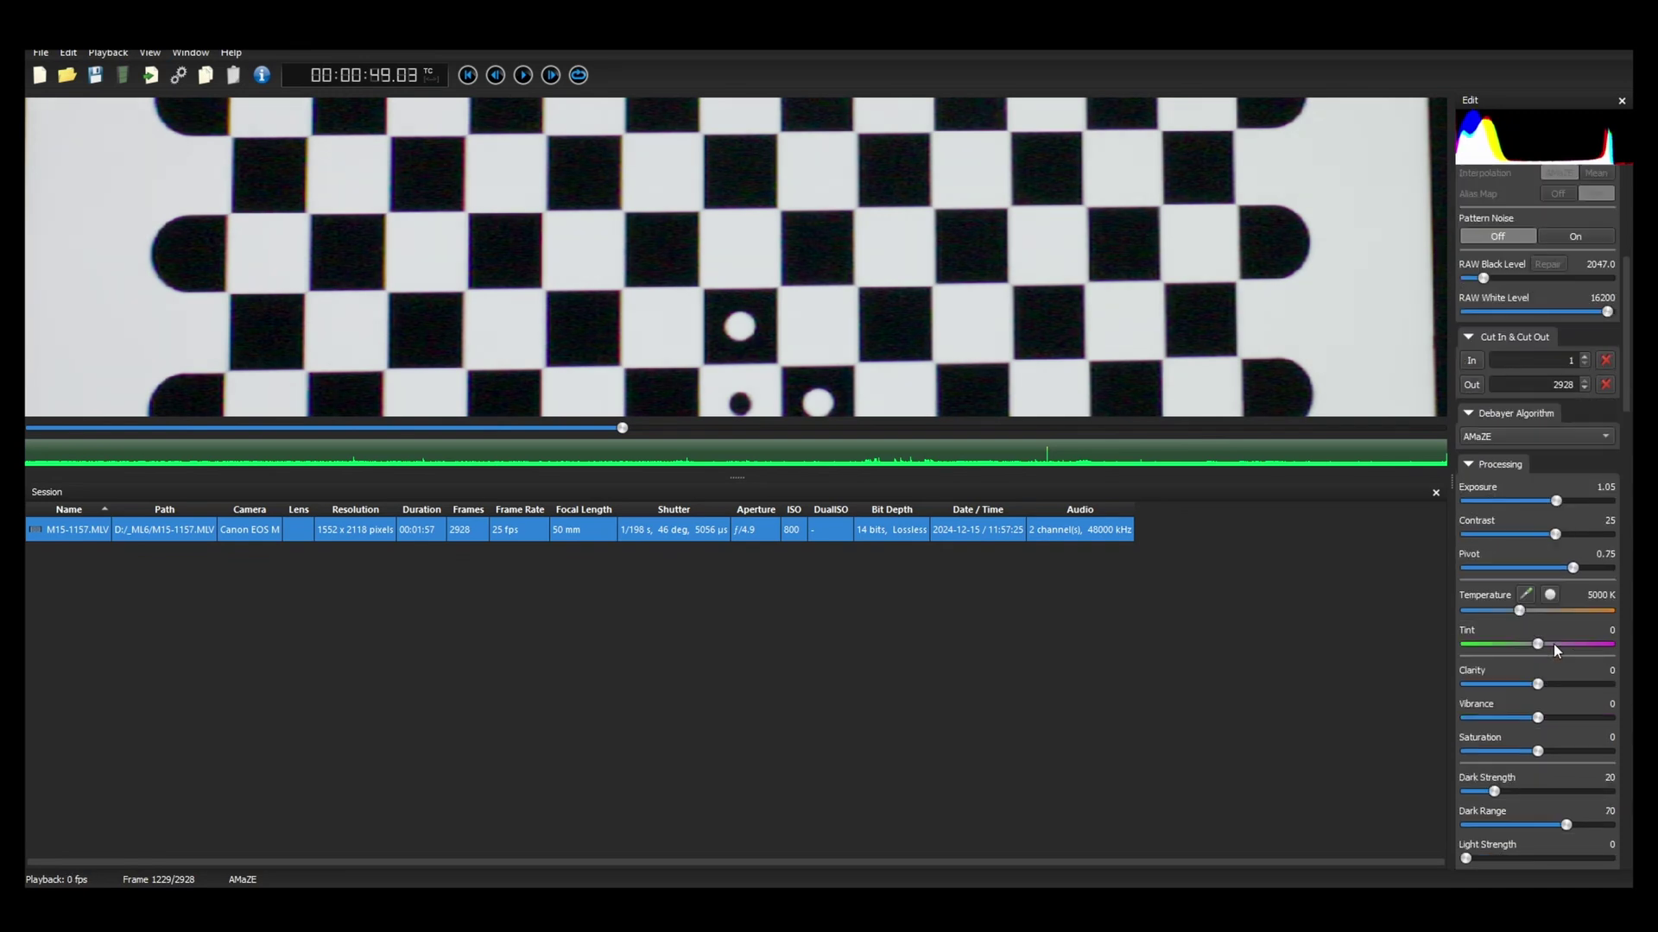
pyautogui.doubleClick(1611, 778)
pyautogui.write('25')
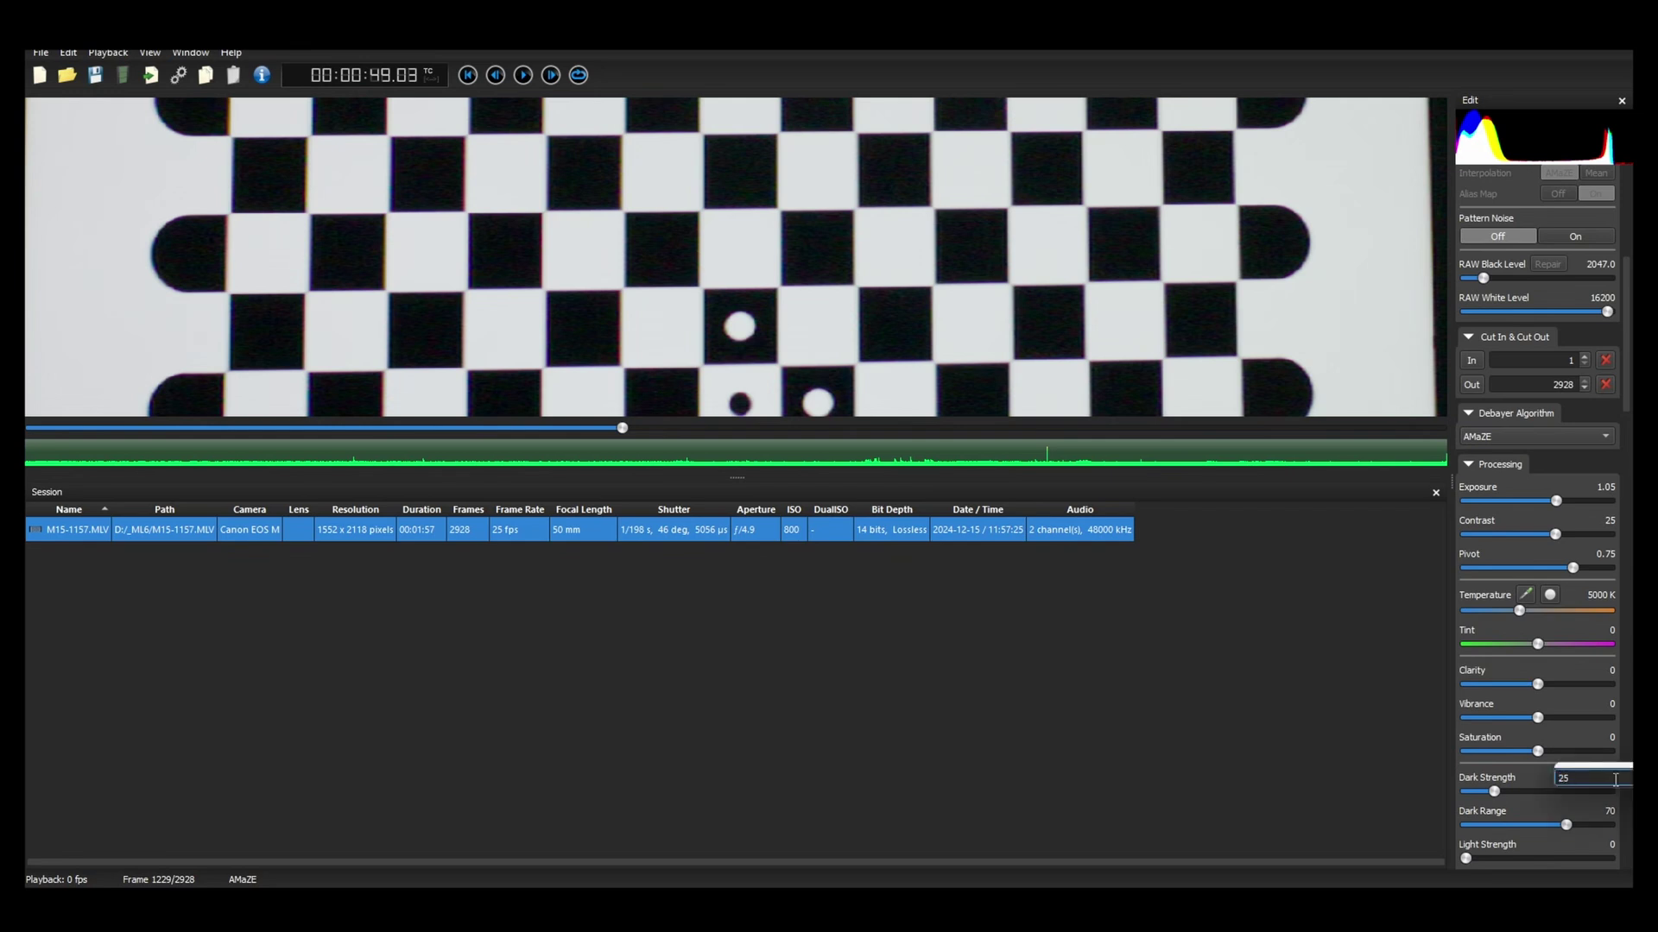
pyautogui.press('Return')
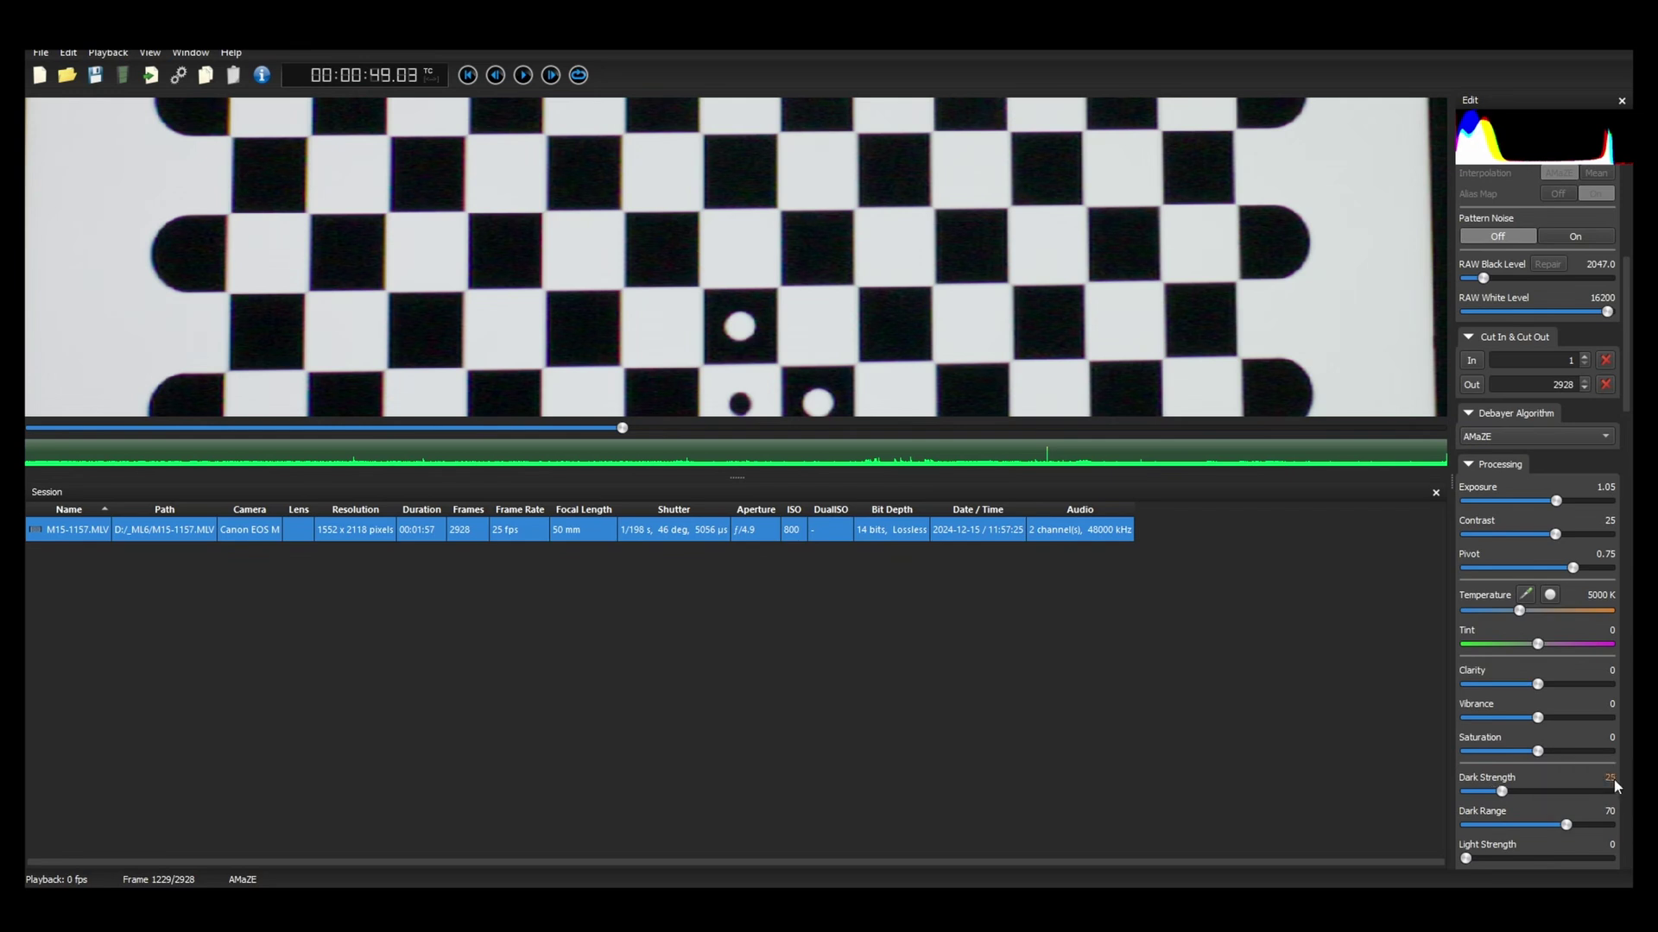
pyautogui.scroll(-1, 1587, 831)
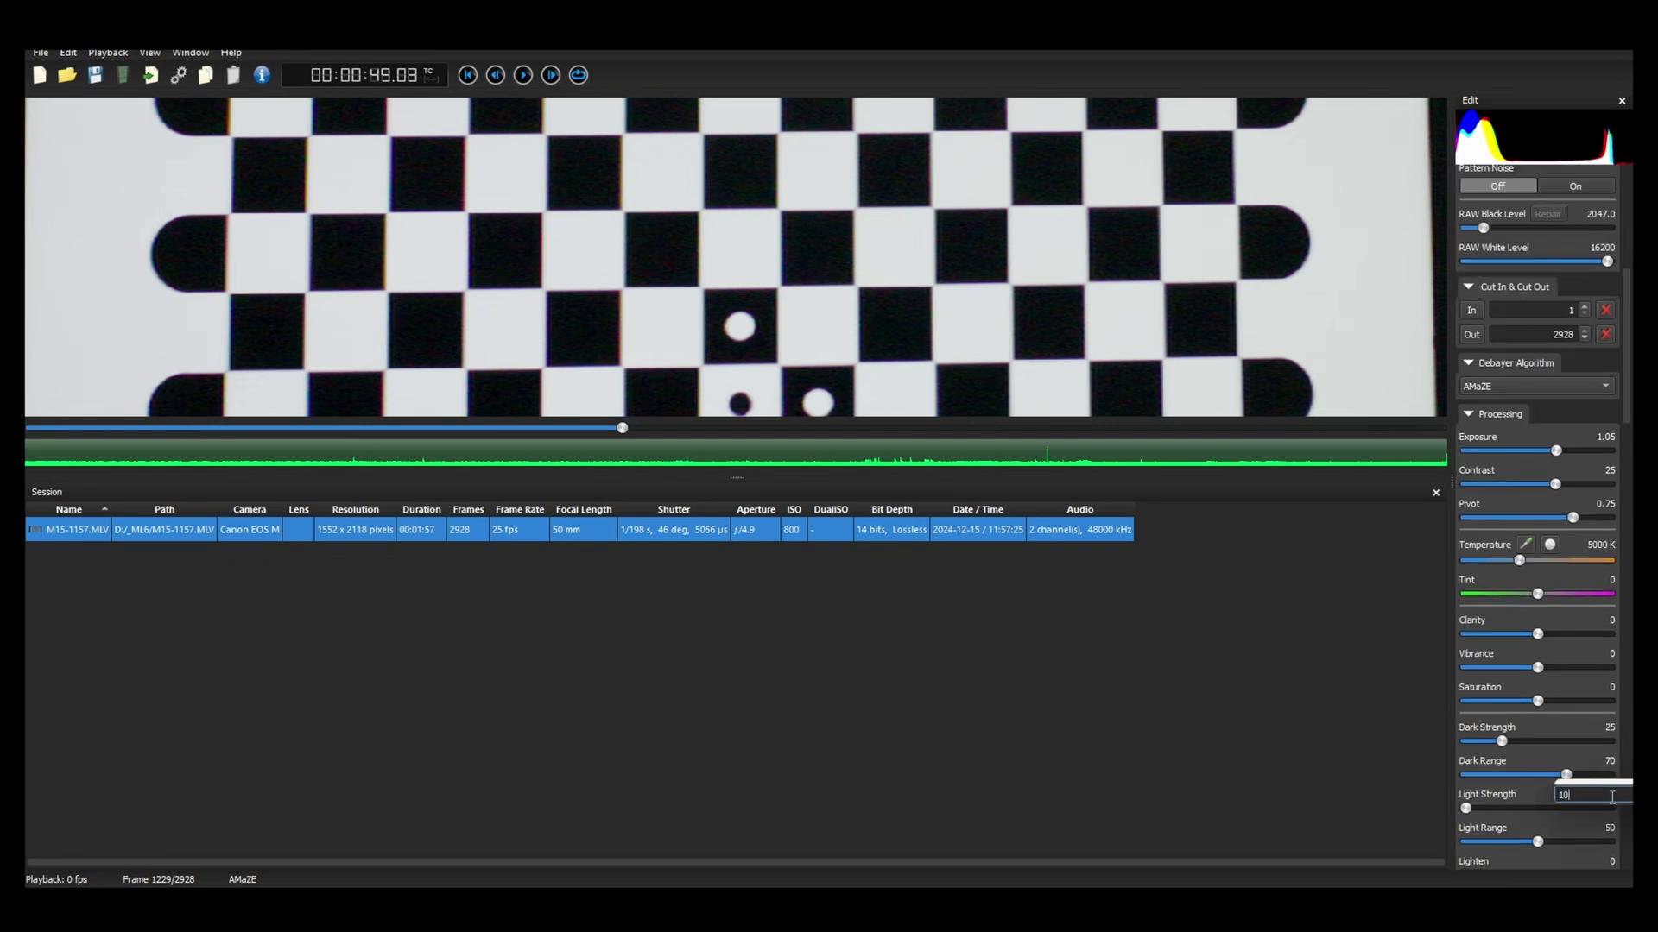
pyautogui.click(1611, 796)
pyautogui.write('10')
pyautogui.press('Return')
# Enable Highlight Reconstruction and lower Highlights to -20
pyautogui.scroll(-4, 1561, 681)
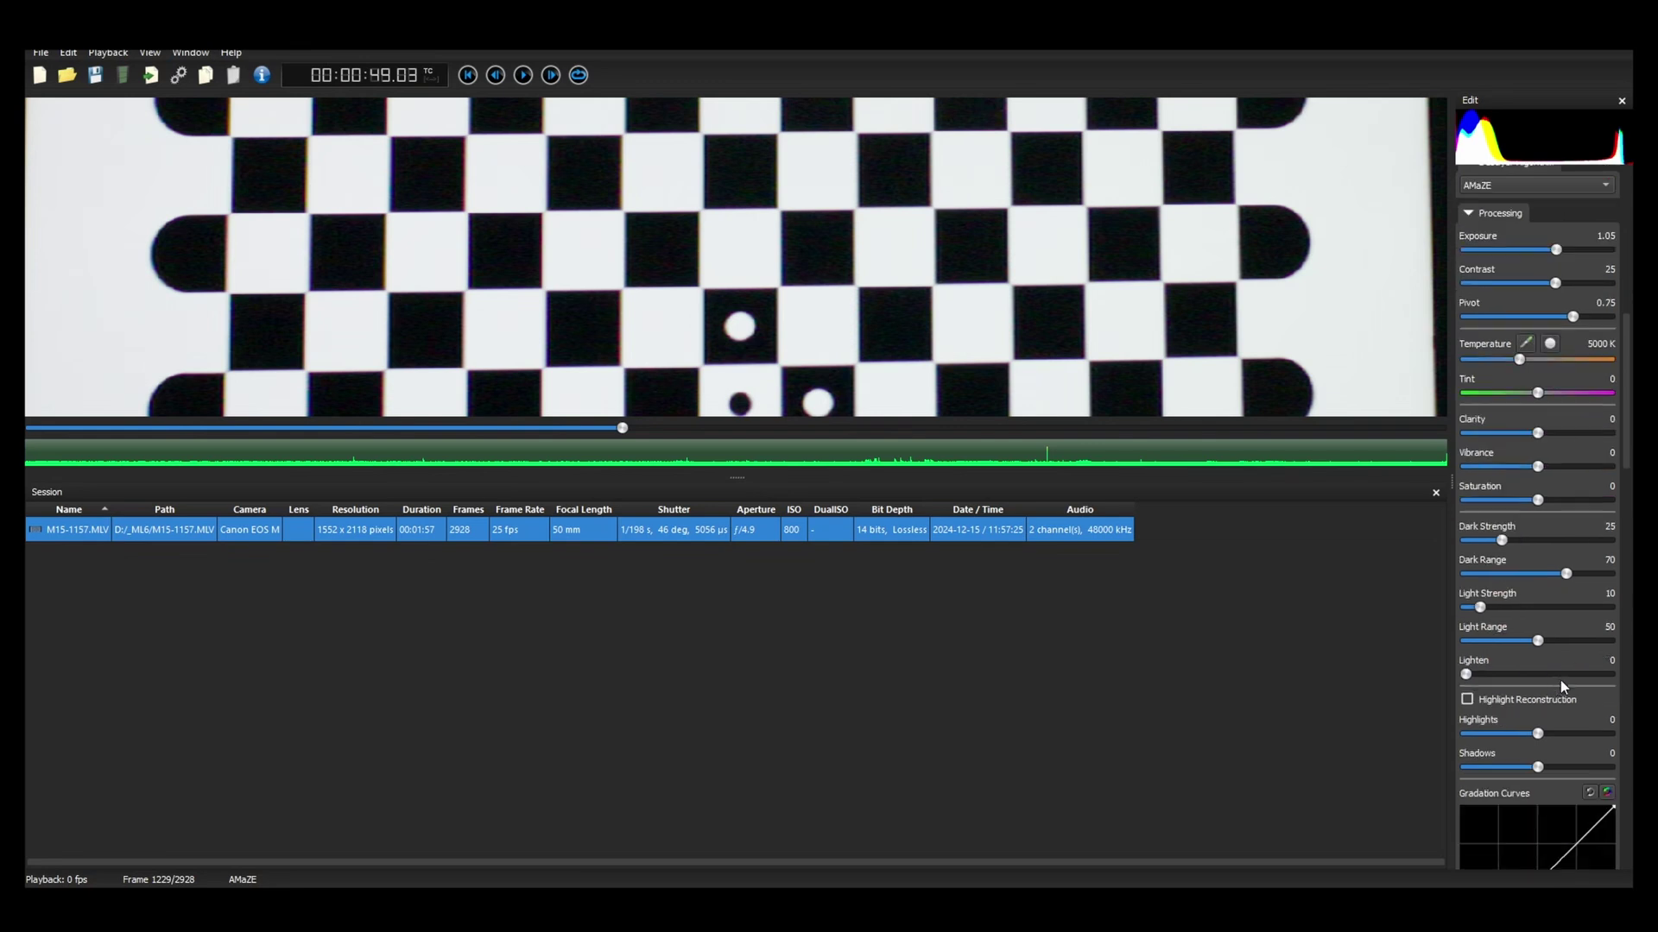
pyautogui.click(1512, 706)
pyautogui.moveTo(1537, 735); pyautogui.dragTo(1526, 736)
pyautogui.click(1525, 734)
# Set the lens correction's CA Desaturate Threshold to 100 and raise its CA Radius to slightly under half of the range
pyautogui.scroll(-8, 1527, 734)
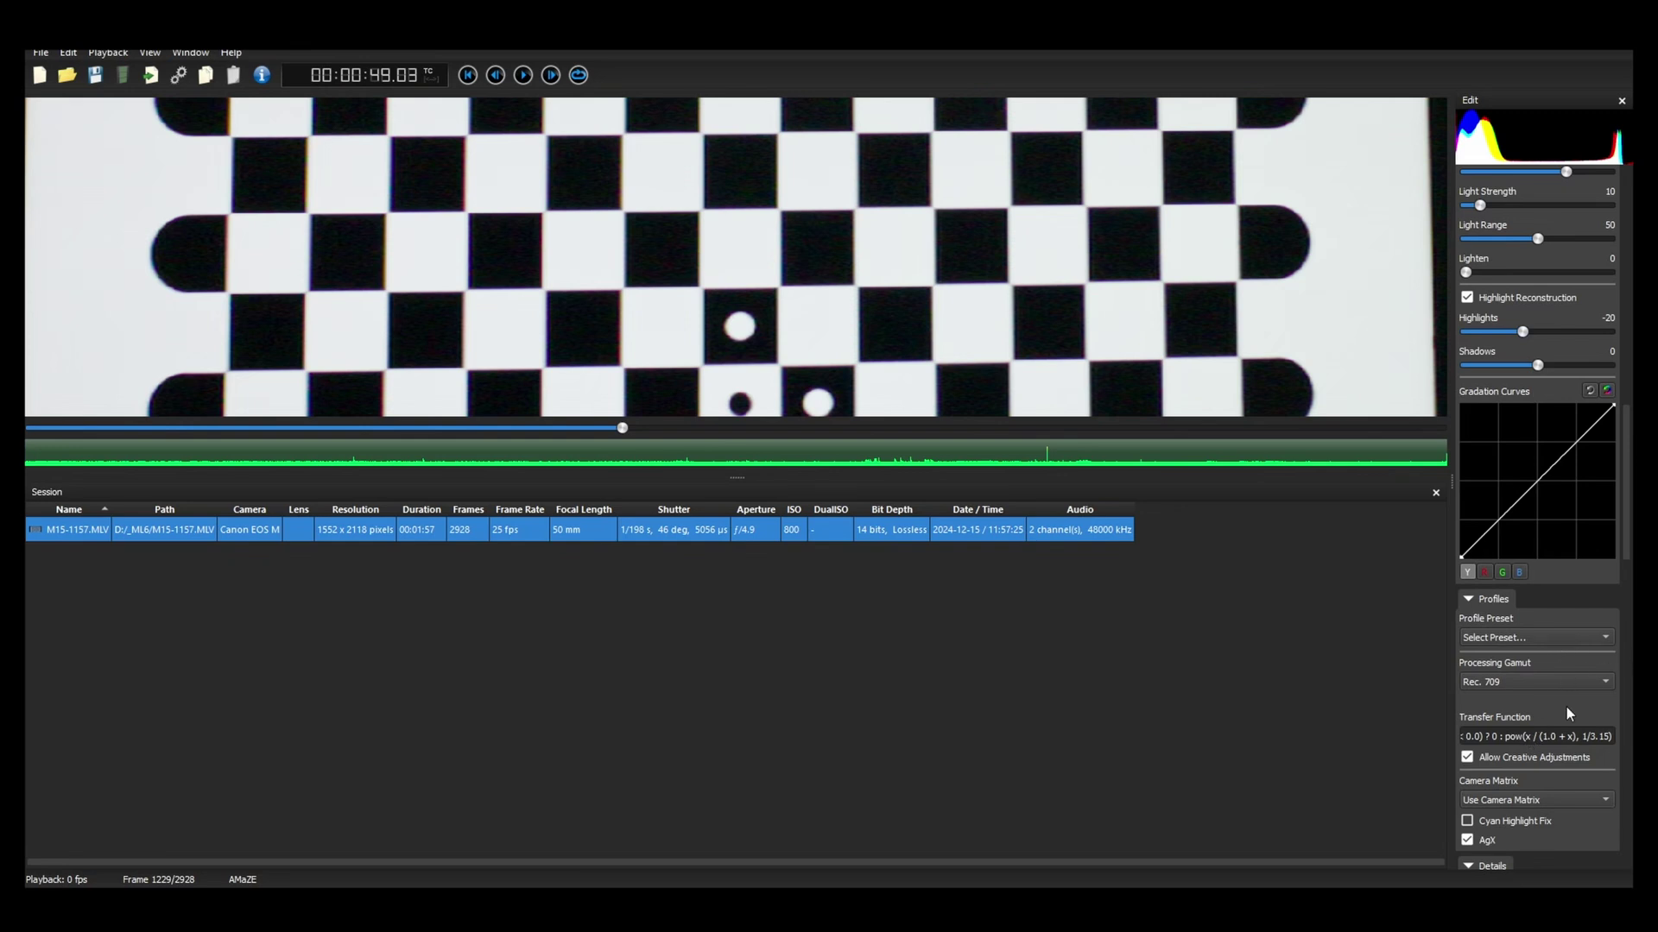
pyautogui.scroll(-9, 1567, 709)
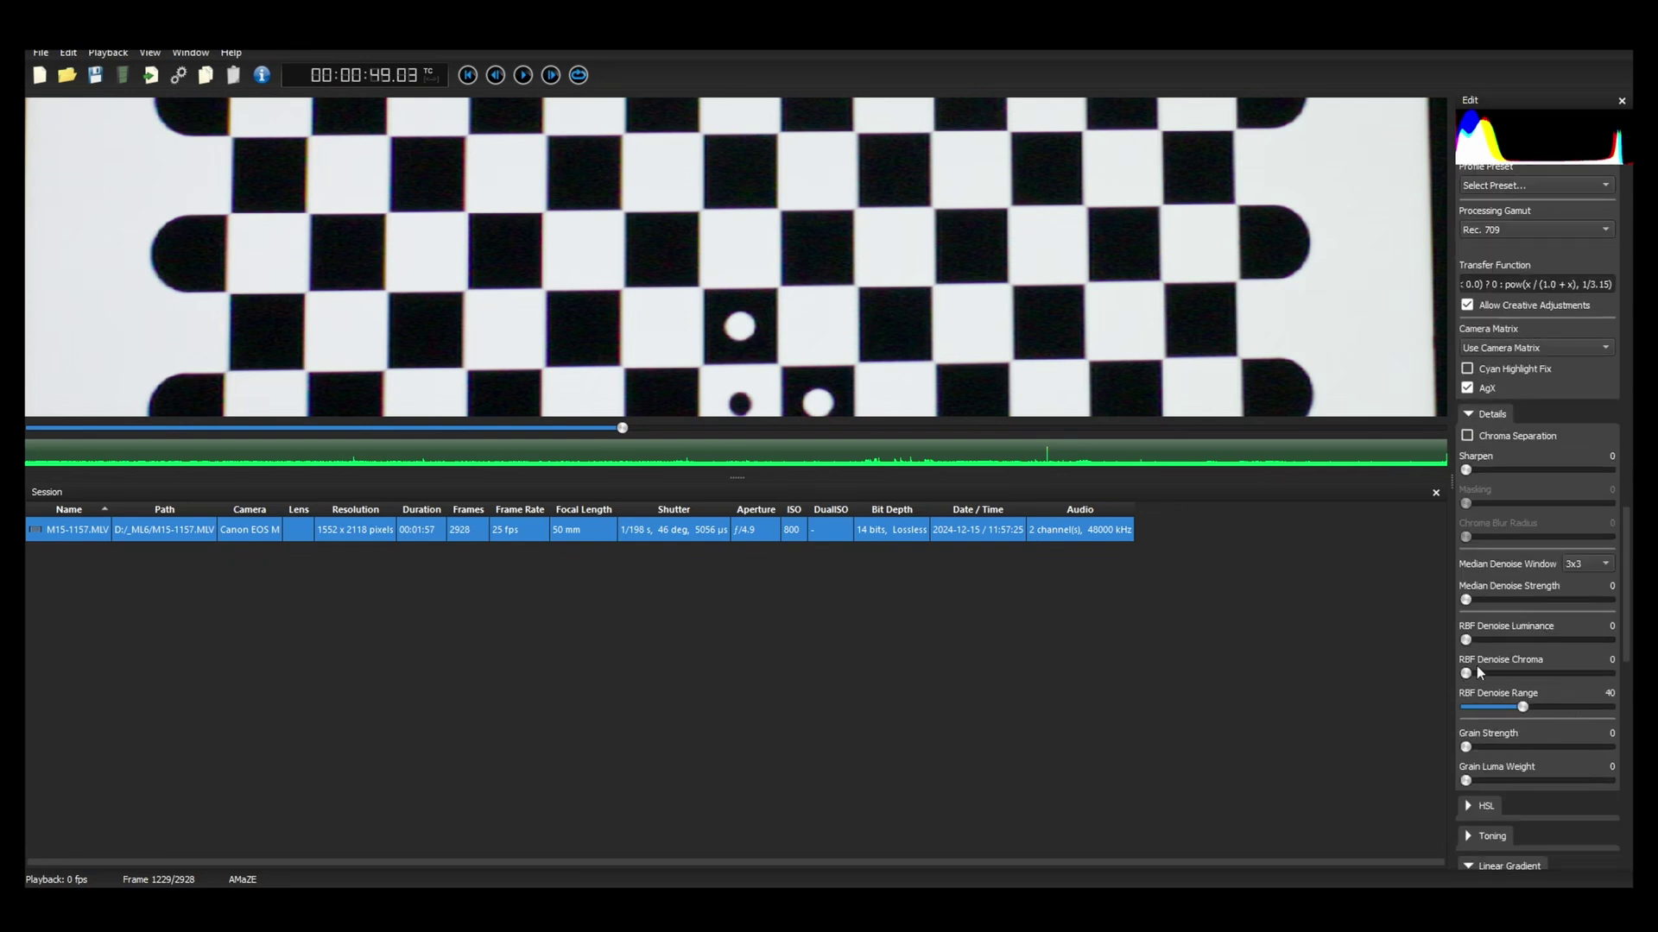
pyautogui.scroll(-8, 1476, 666)
pyautogui.scroll(-3, 1514, 662)
pyautogui.scroll(-5, 1505, 670)
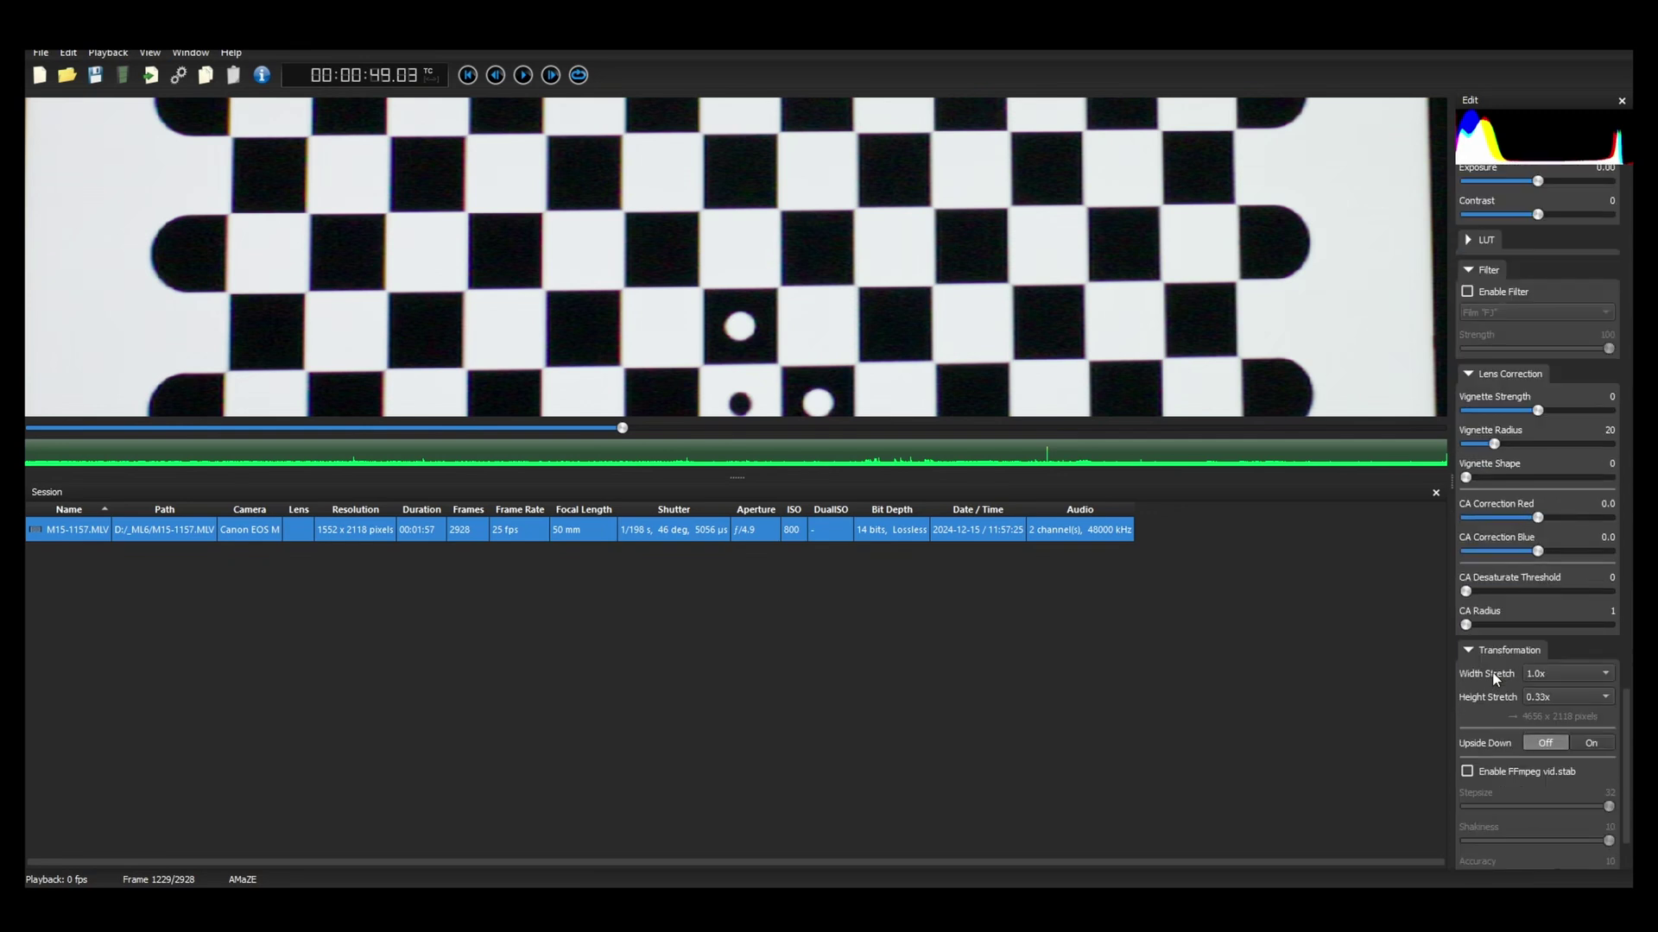
pyautogui.moveTo(1466, 593); pyautogui.dragTo(1611, 593)
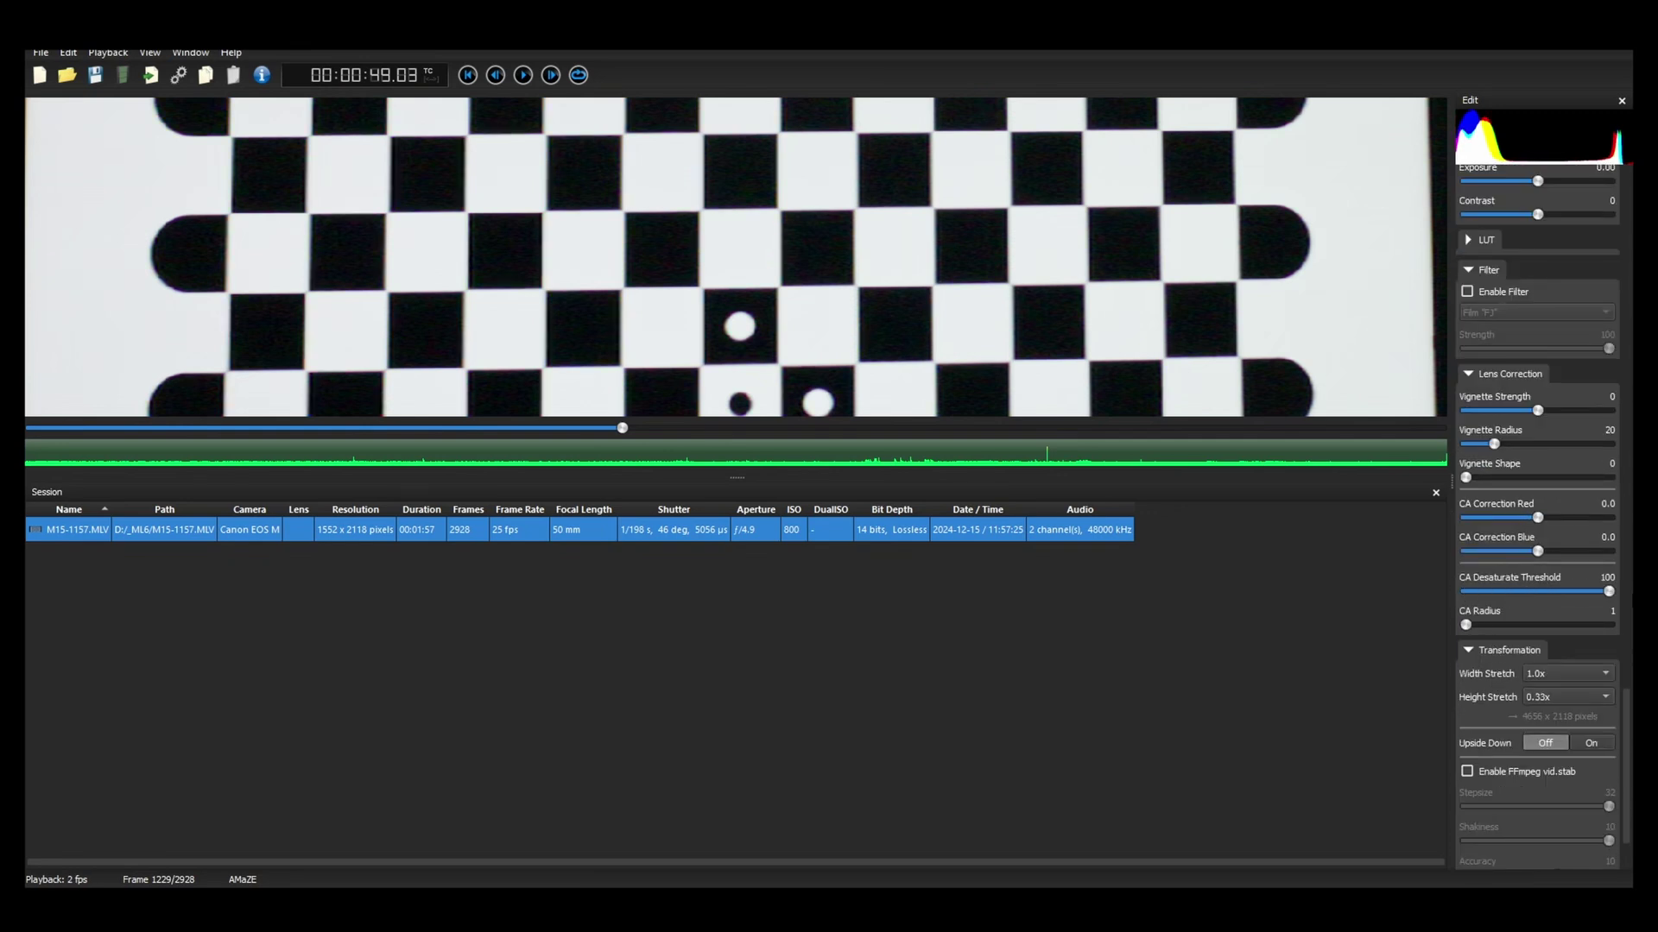
pyautogui.moveTo(1469, 627); pyautogui.dragTo(1612, 625)
pyautogui.scroll(2, 1582, 546)
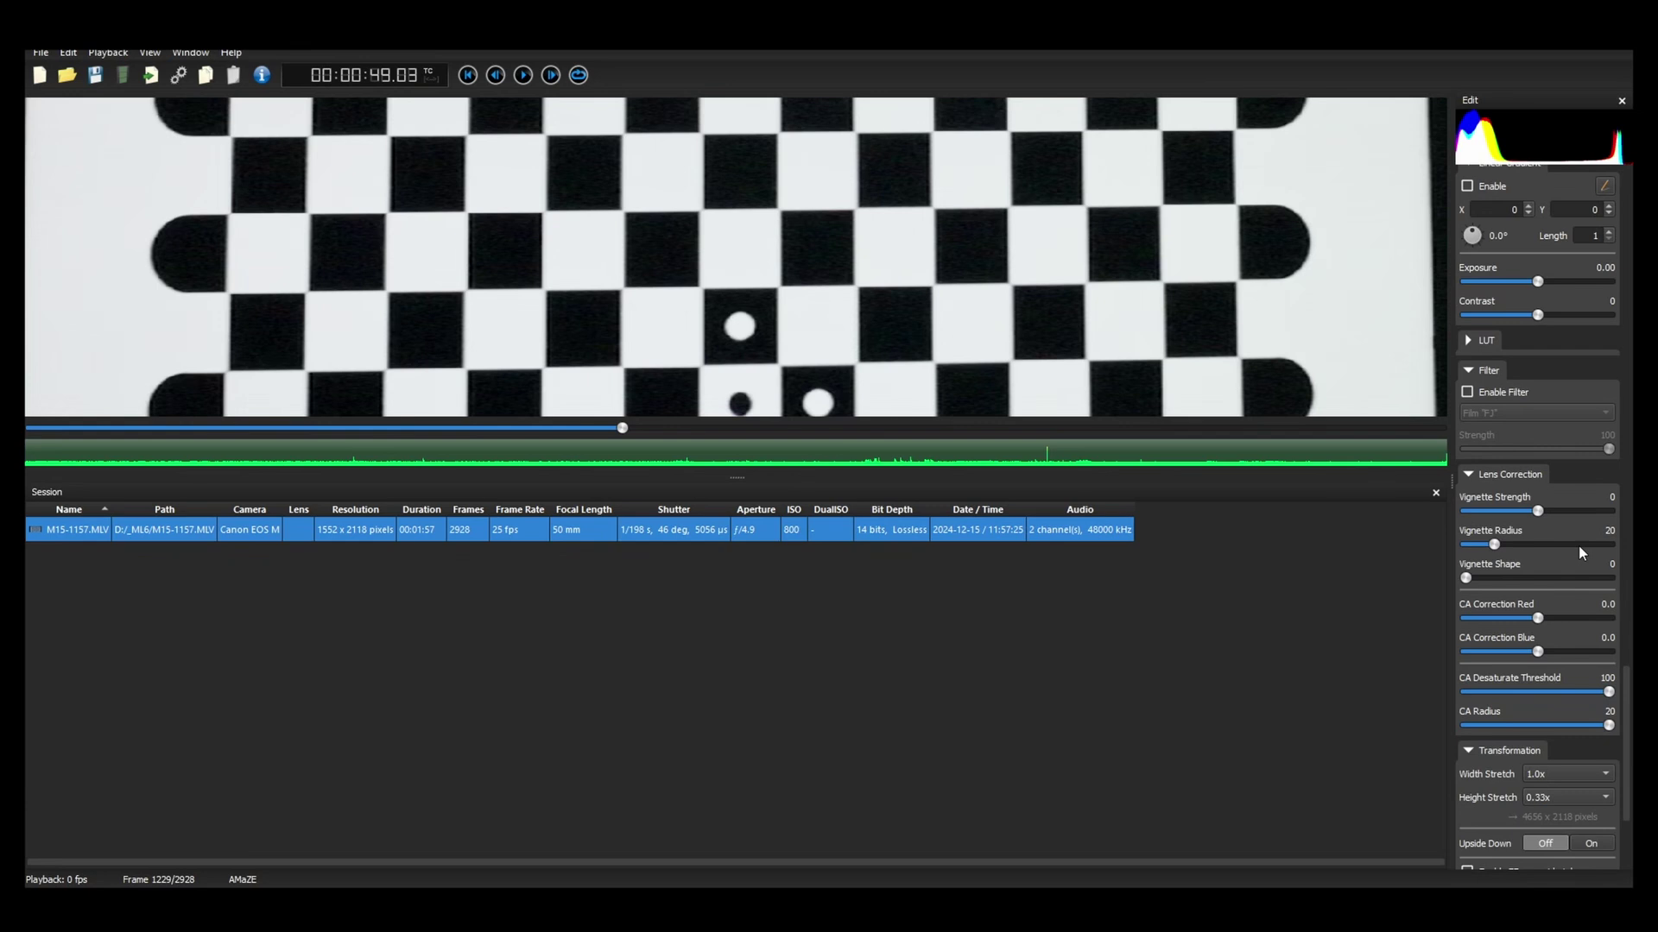
pyautogui.moveTo(1608, 726); pyautogui.dragTo(1525, 726)
# Sharpen the clip with a Sharpen value of 35
pyautogui.scroll(12, 1545, 520)
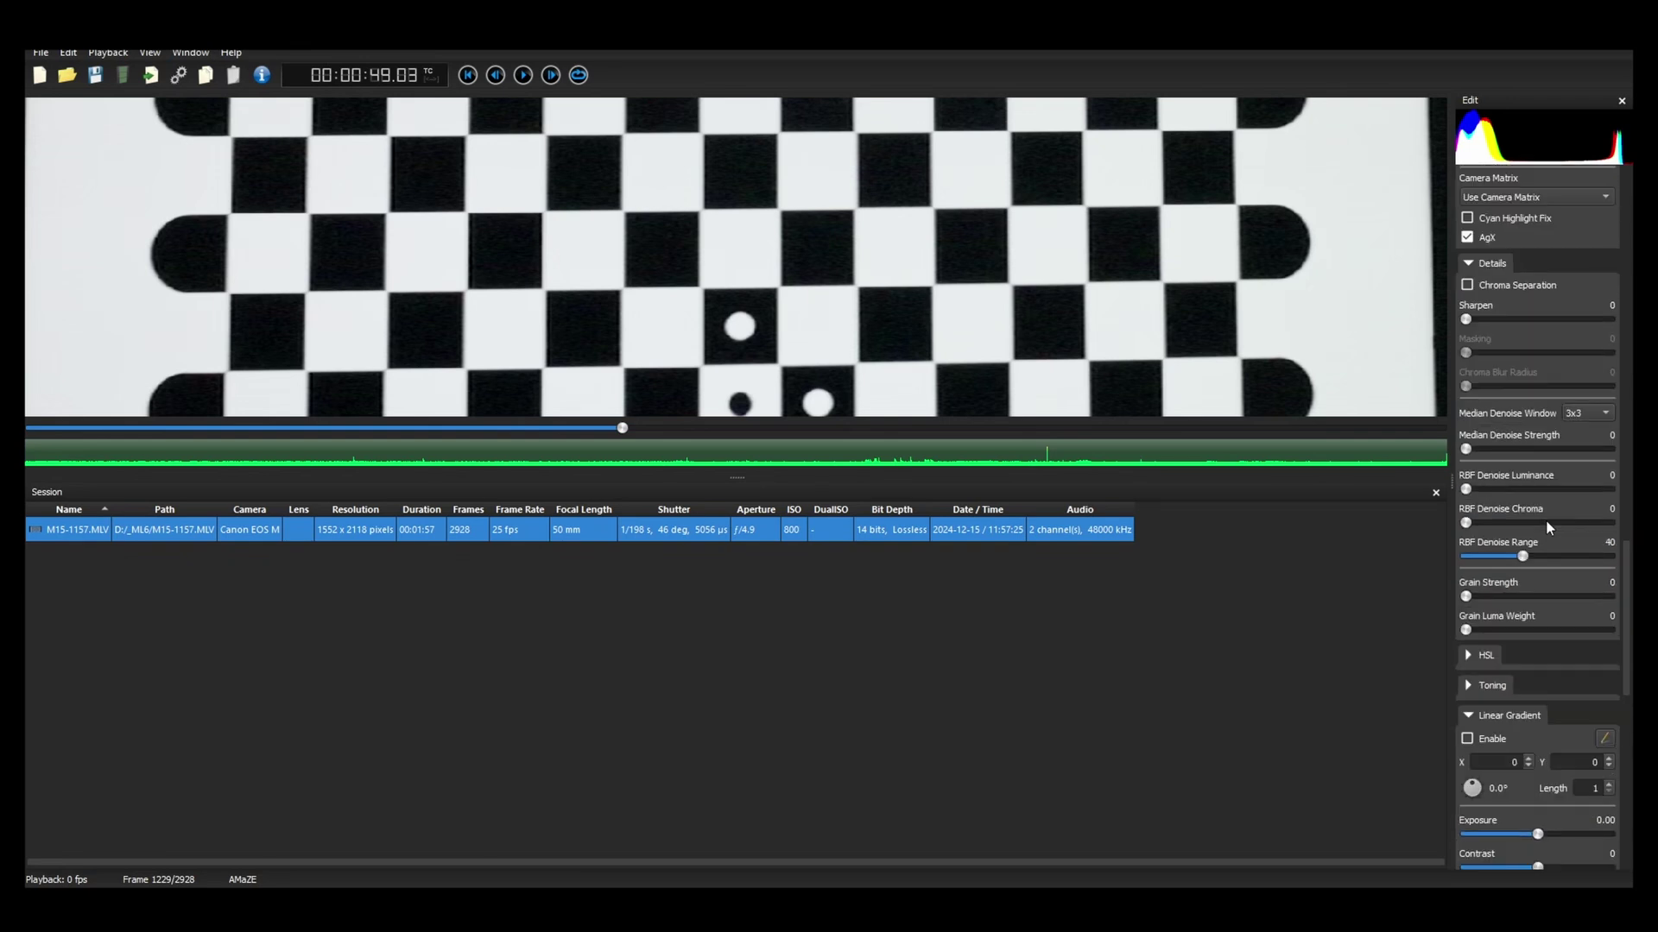
pyautogui.scroll(2, 1472, 445)
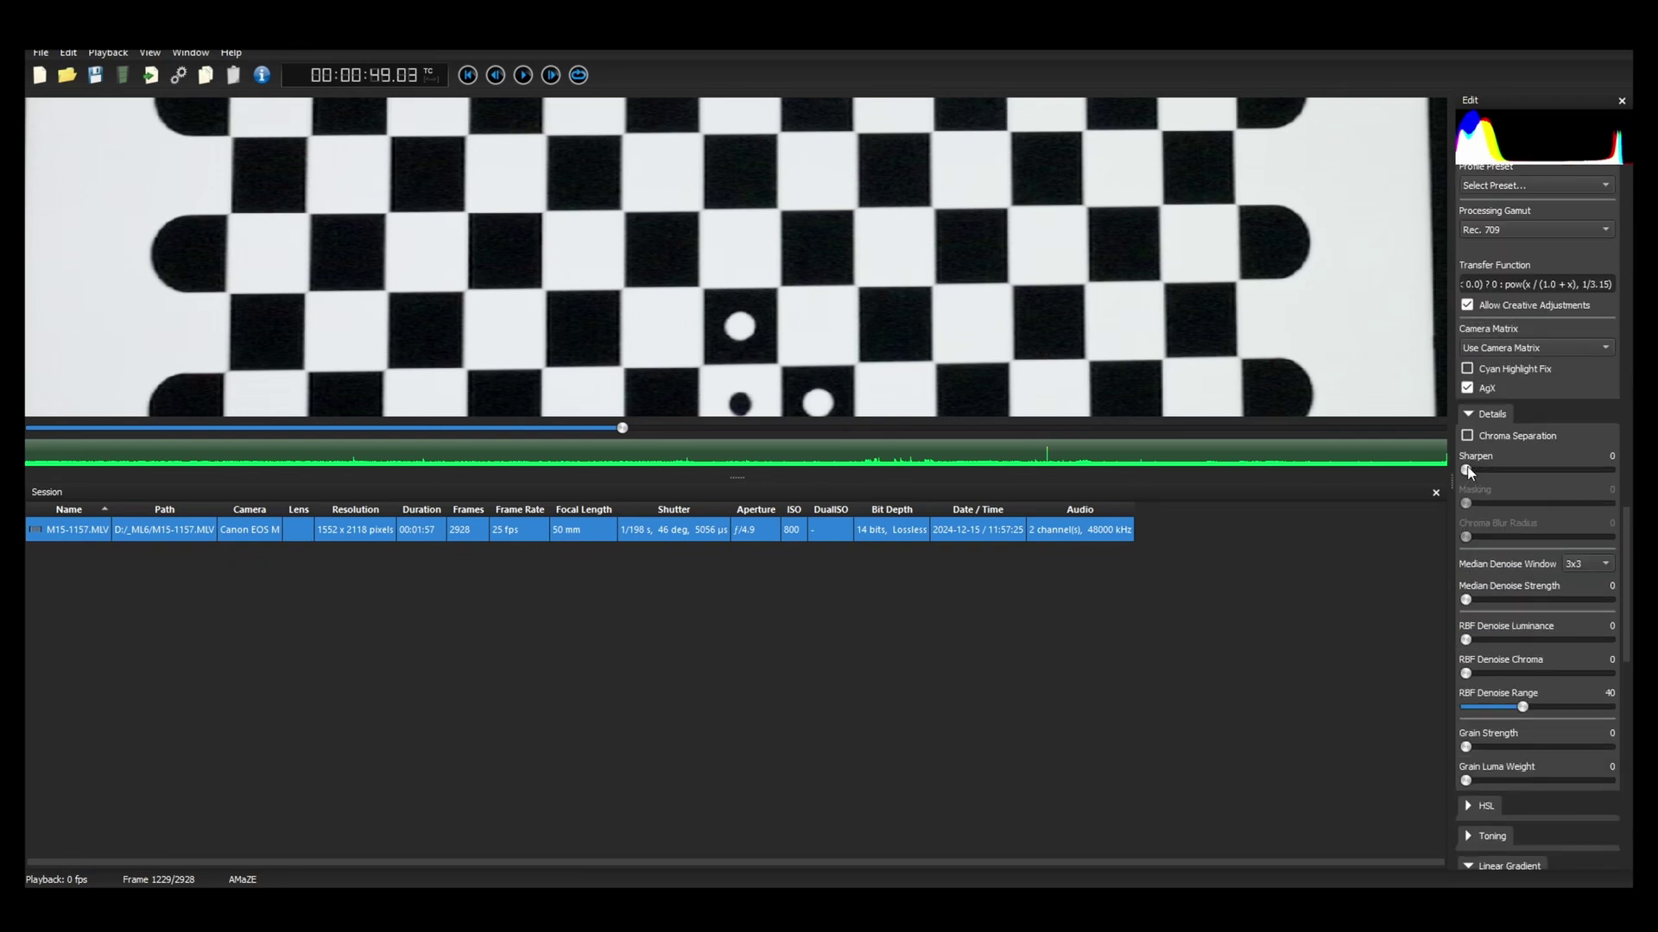
pyautogui.moveTo(1465, 470); pyautogui.dragTo(1515, 471)
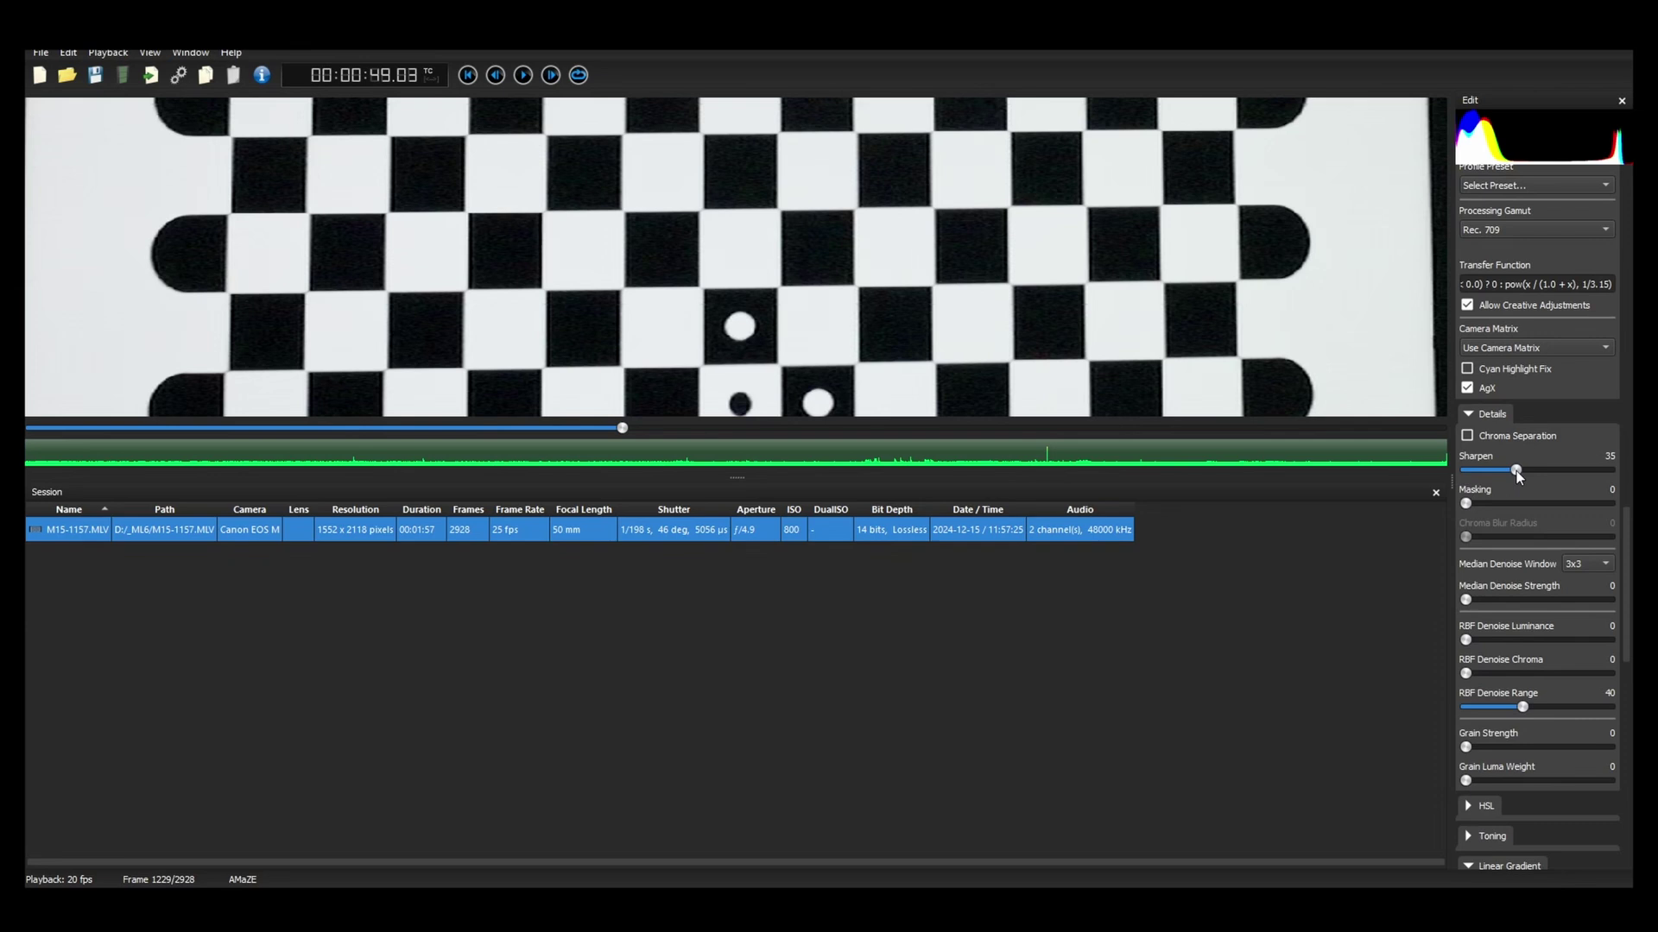
# Check the corrected checkerboard footage at several points along the clip, view the whole frame and review the processing settings
pyautogui.doubleClick(1019, 214)
pyautogui.click(907, 429)
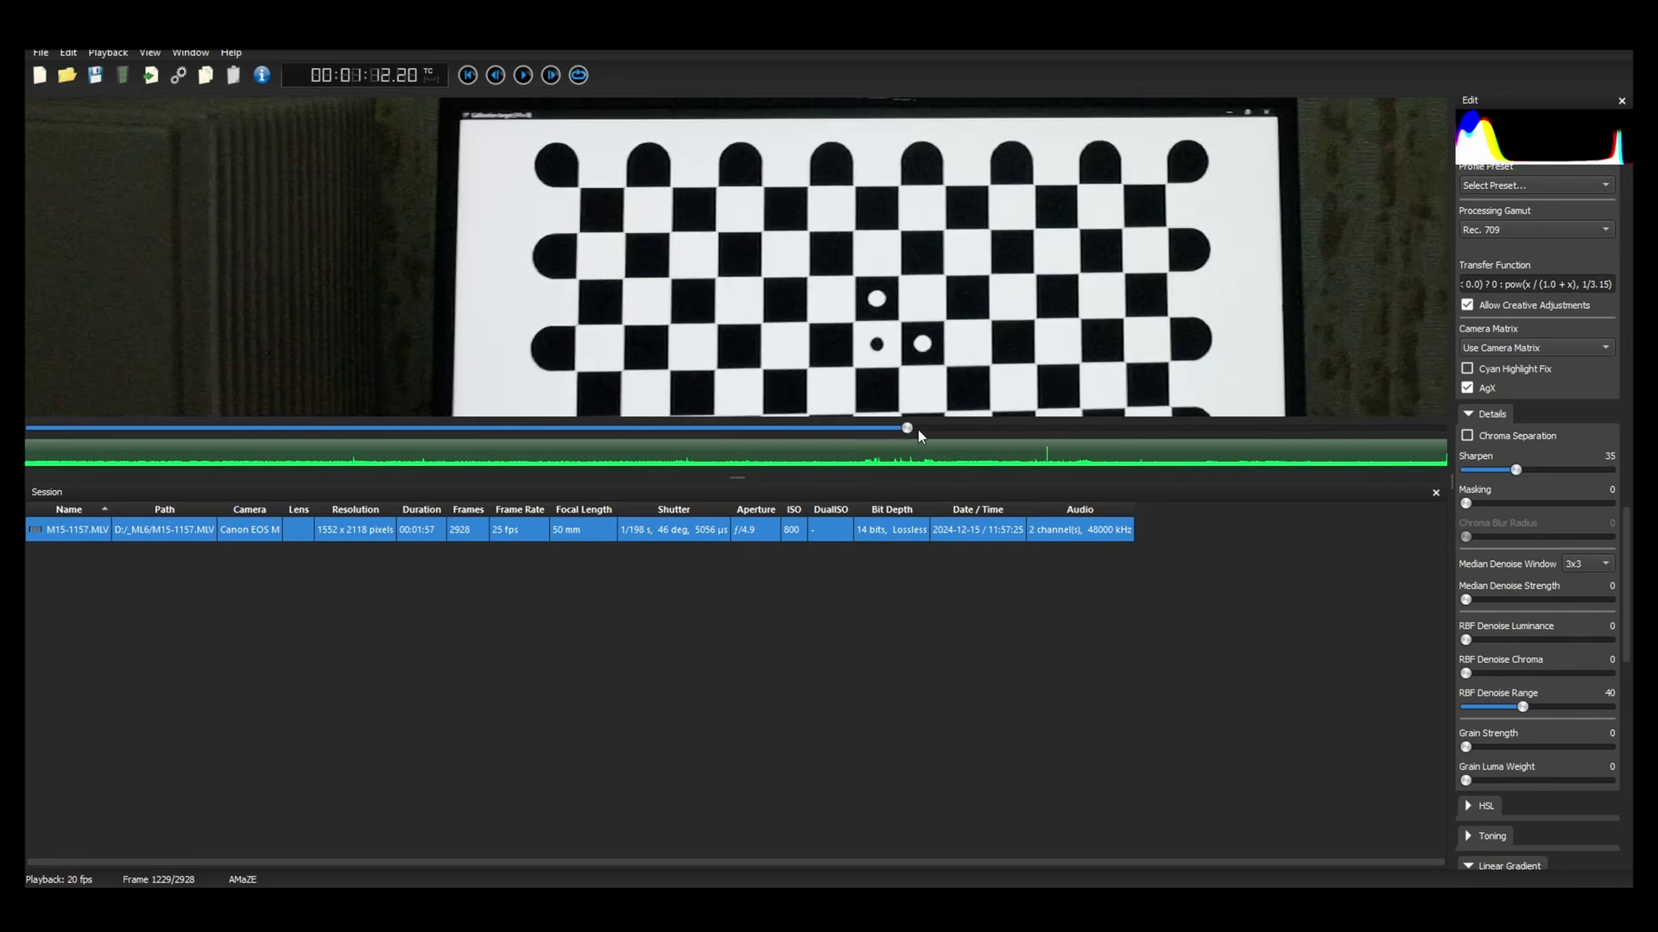
pyautogui.click(1226, 428)
pyautogui.click(1318, 431)
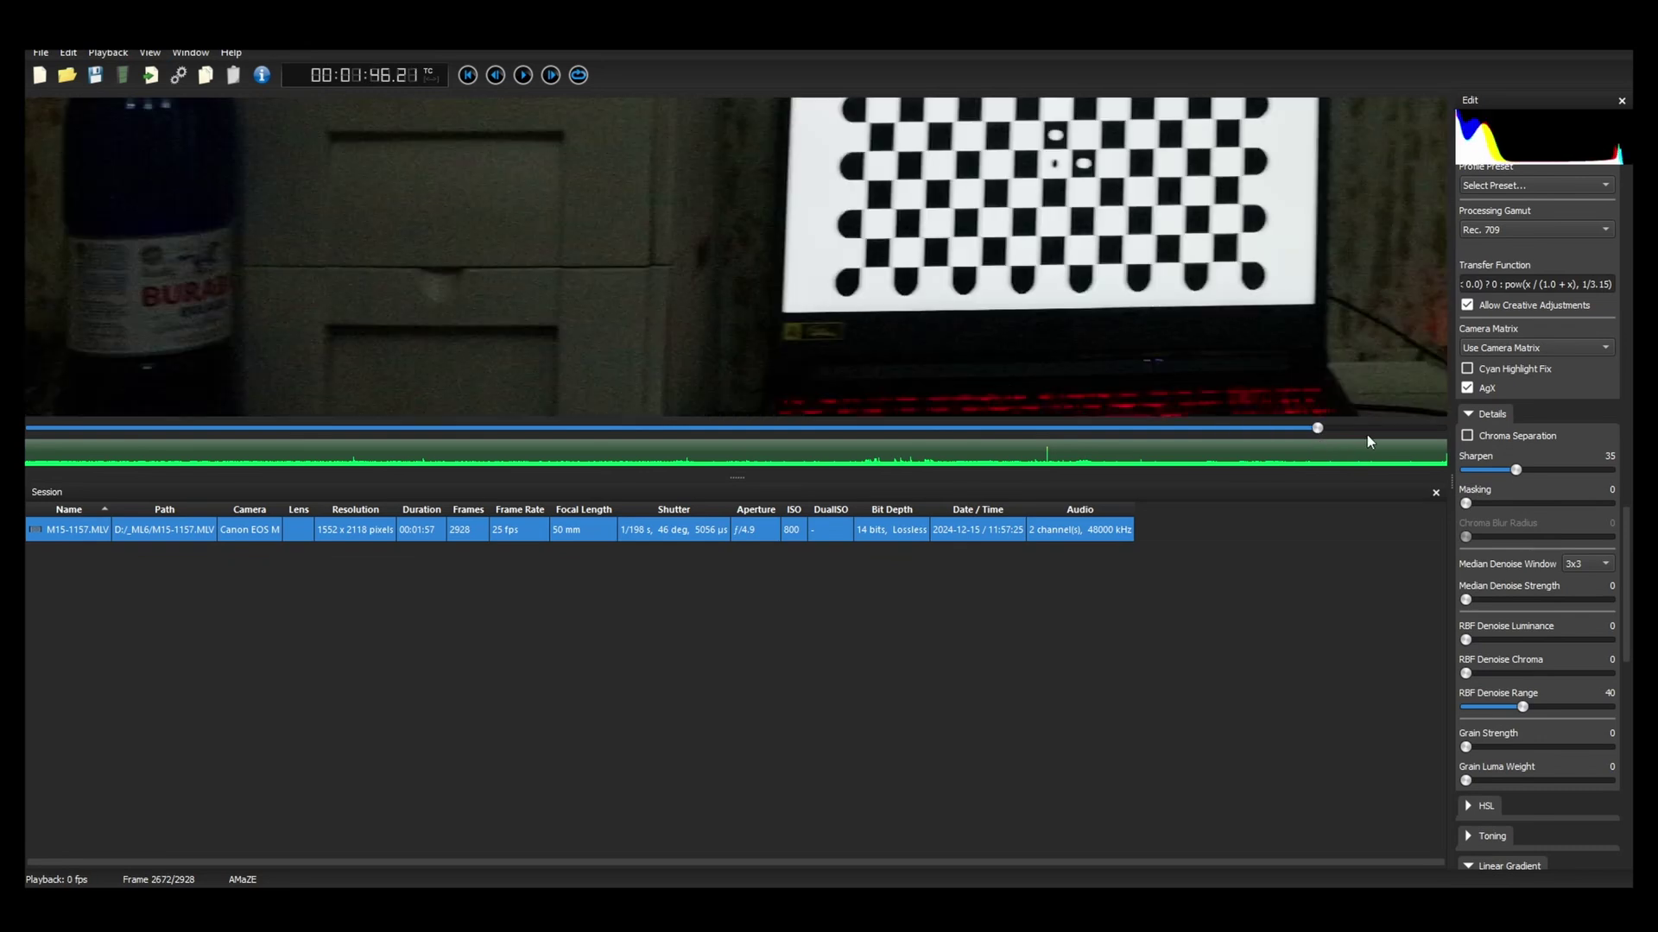
pyautogui.click(402, 429)
pyautogui.click(266, 428)
pyautogui.click(136, 429)
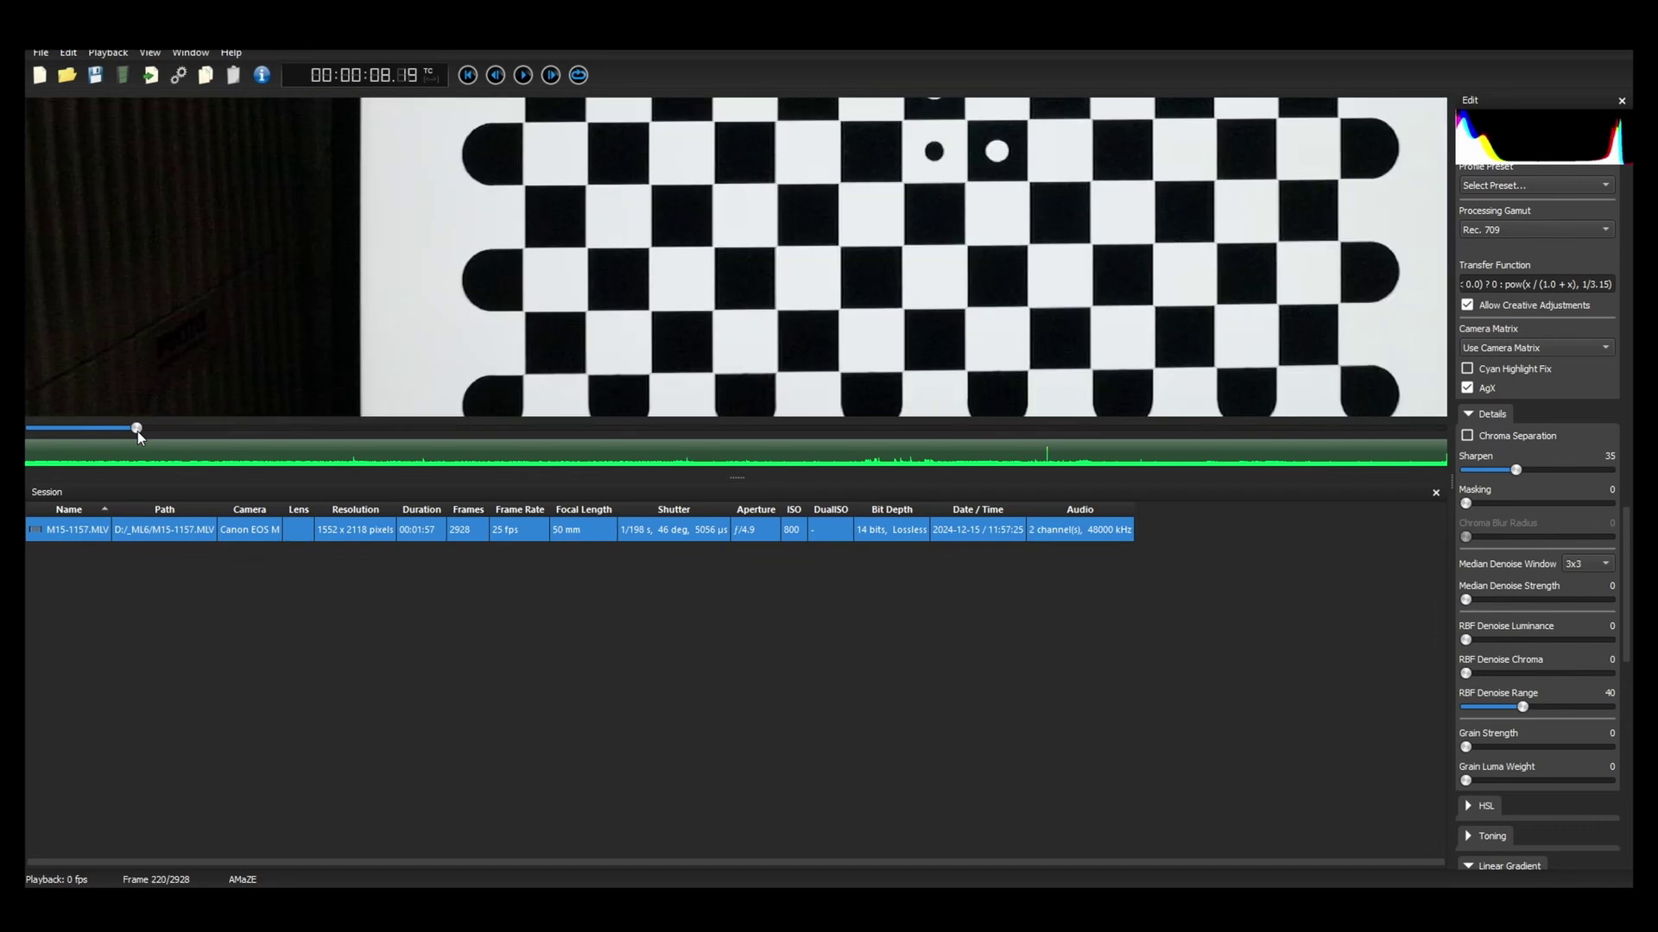
pyautogui.scroll(-5, 918, 295)
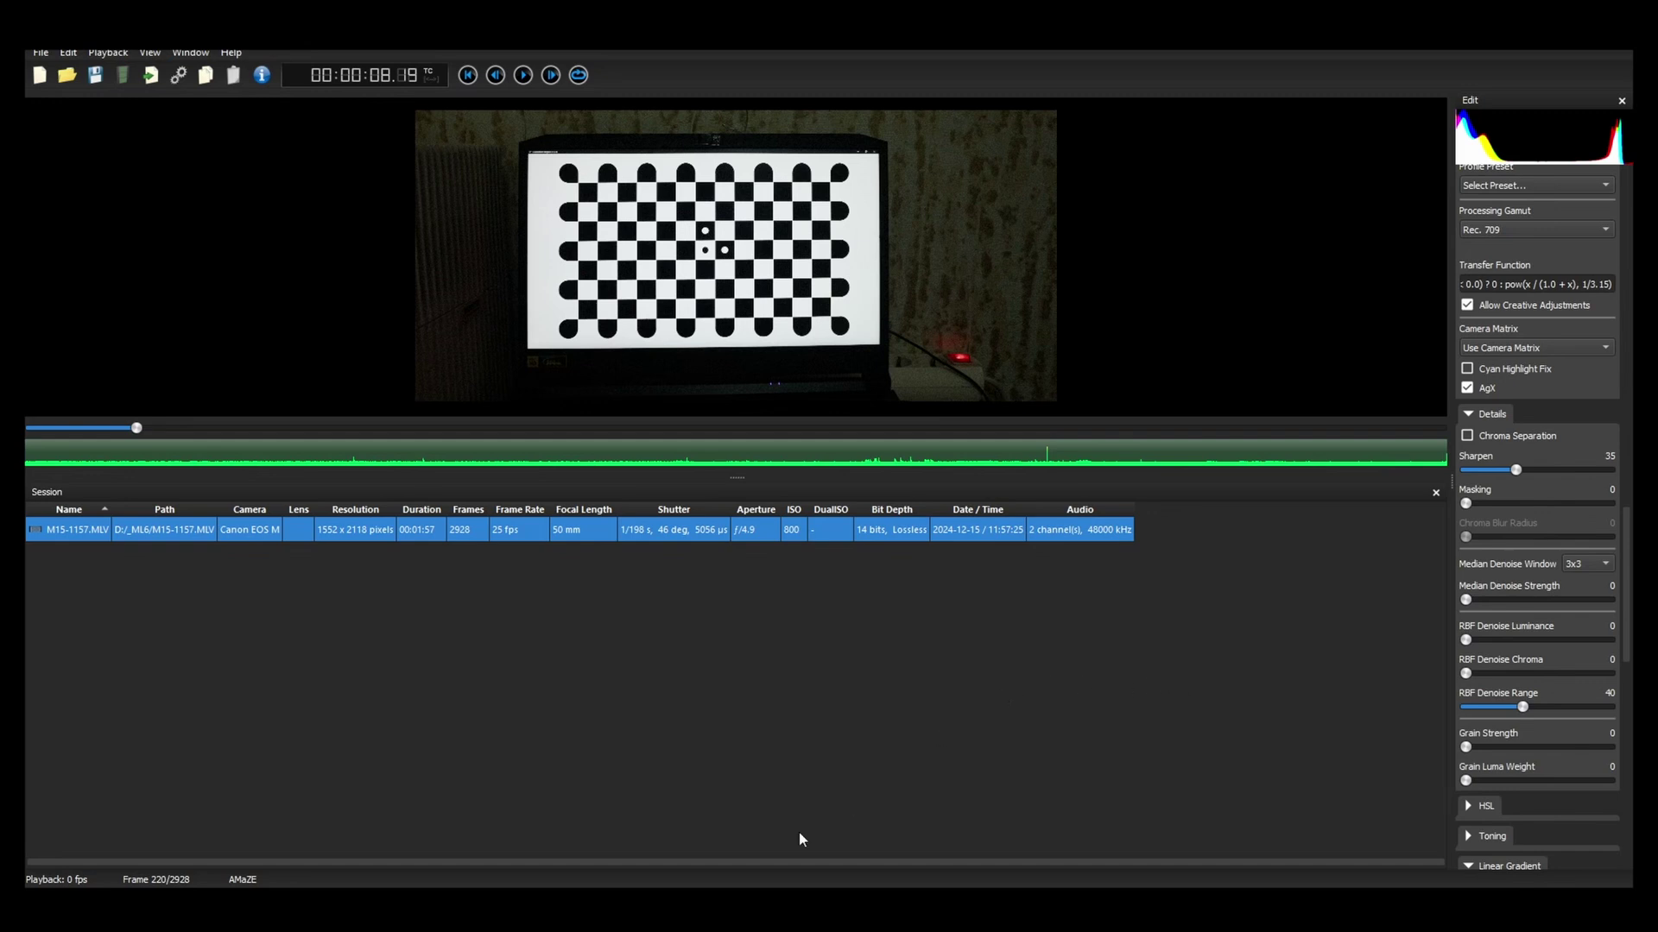
pyautogui.scroll(15, 1563, 699)
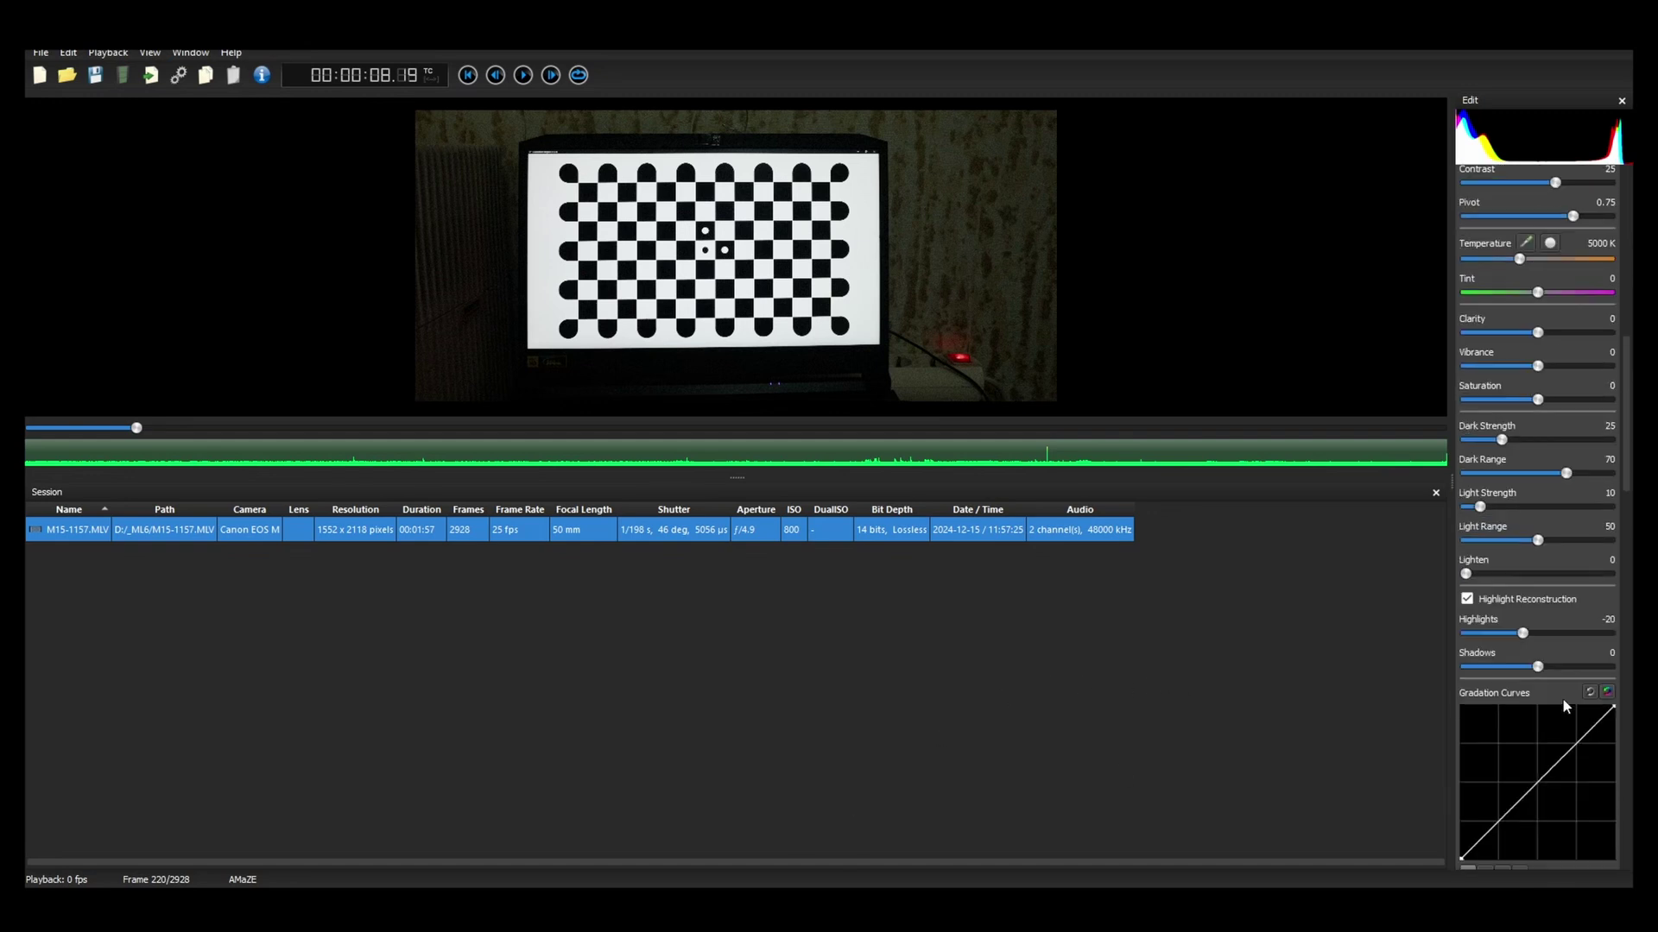
pyautogui.scroll(5, 1563, 699)
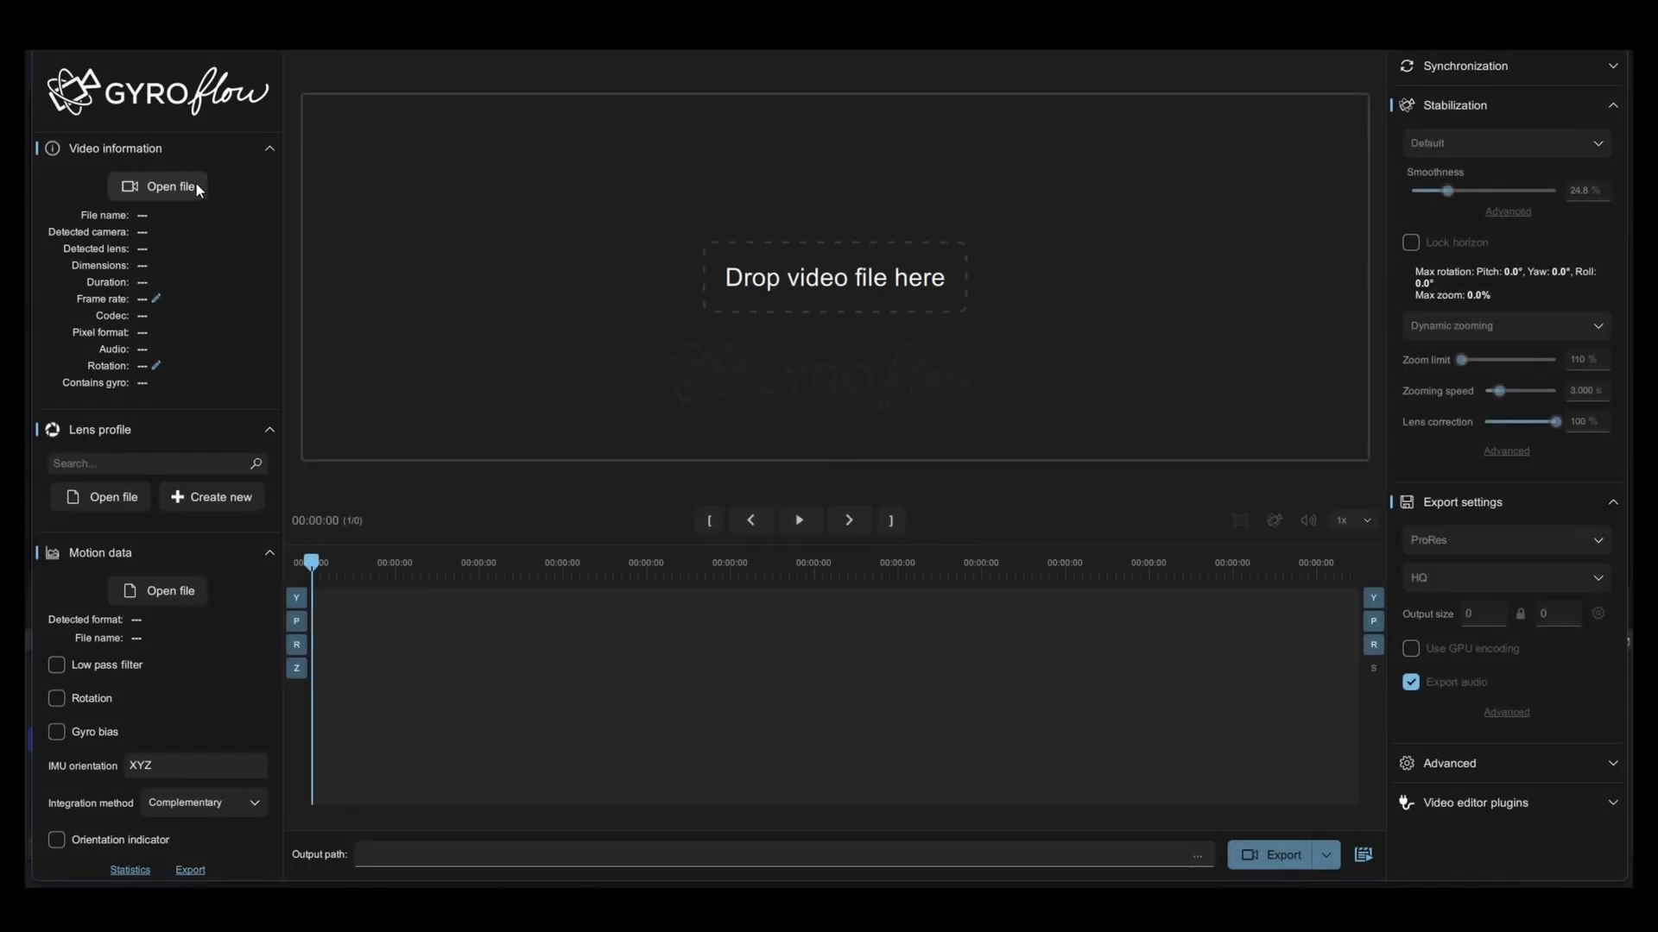
# Switch to Gyroflow, load the checkerboard video from the _ML6 folder into a new lens profile and auto calibrate it
pyautogui.click(225, 501)
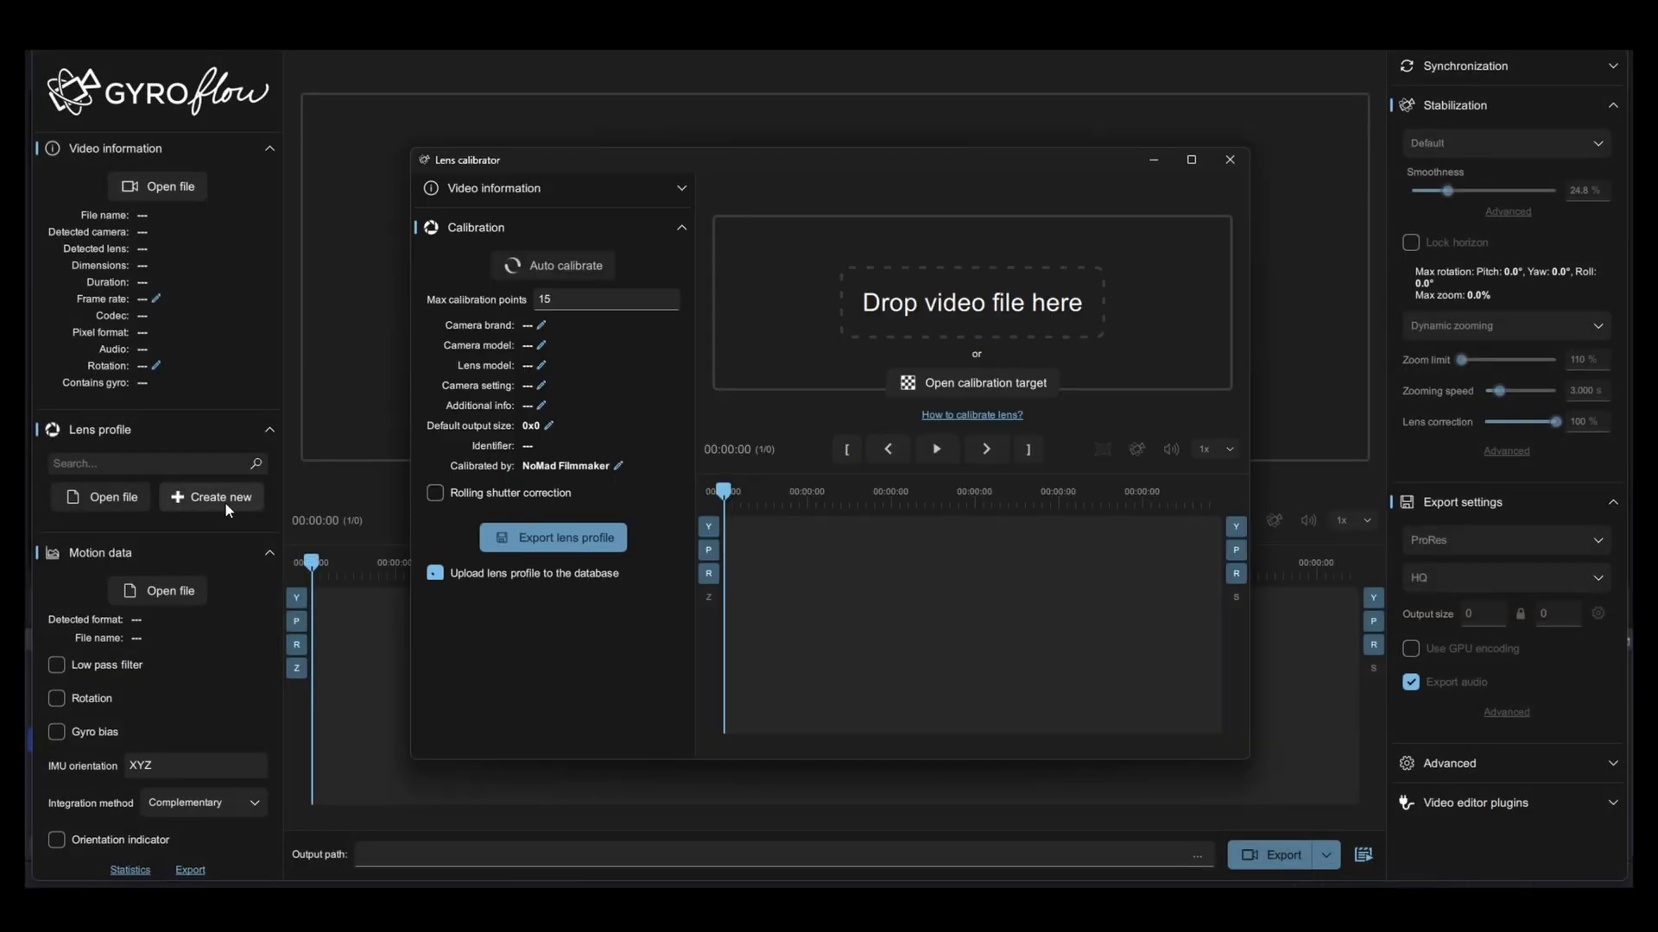
pyautogui.click(994, 319)
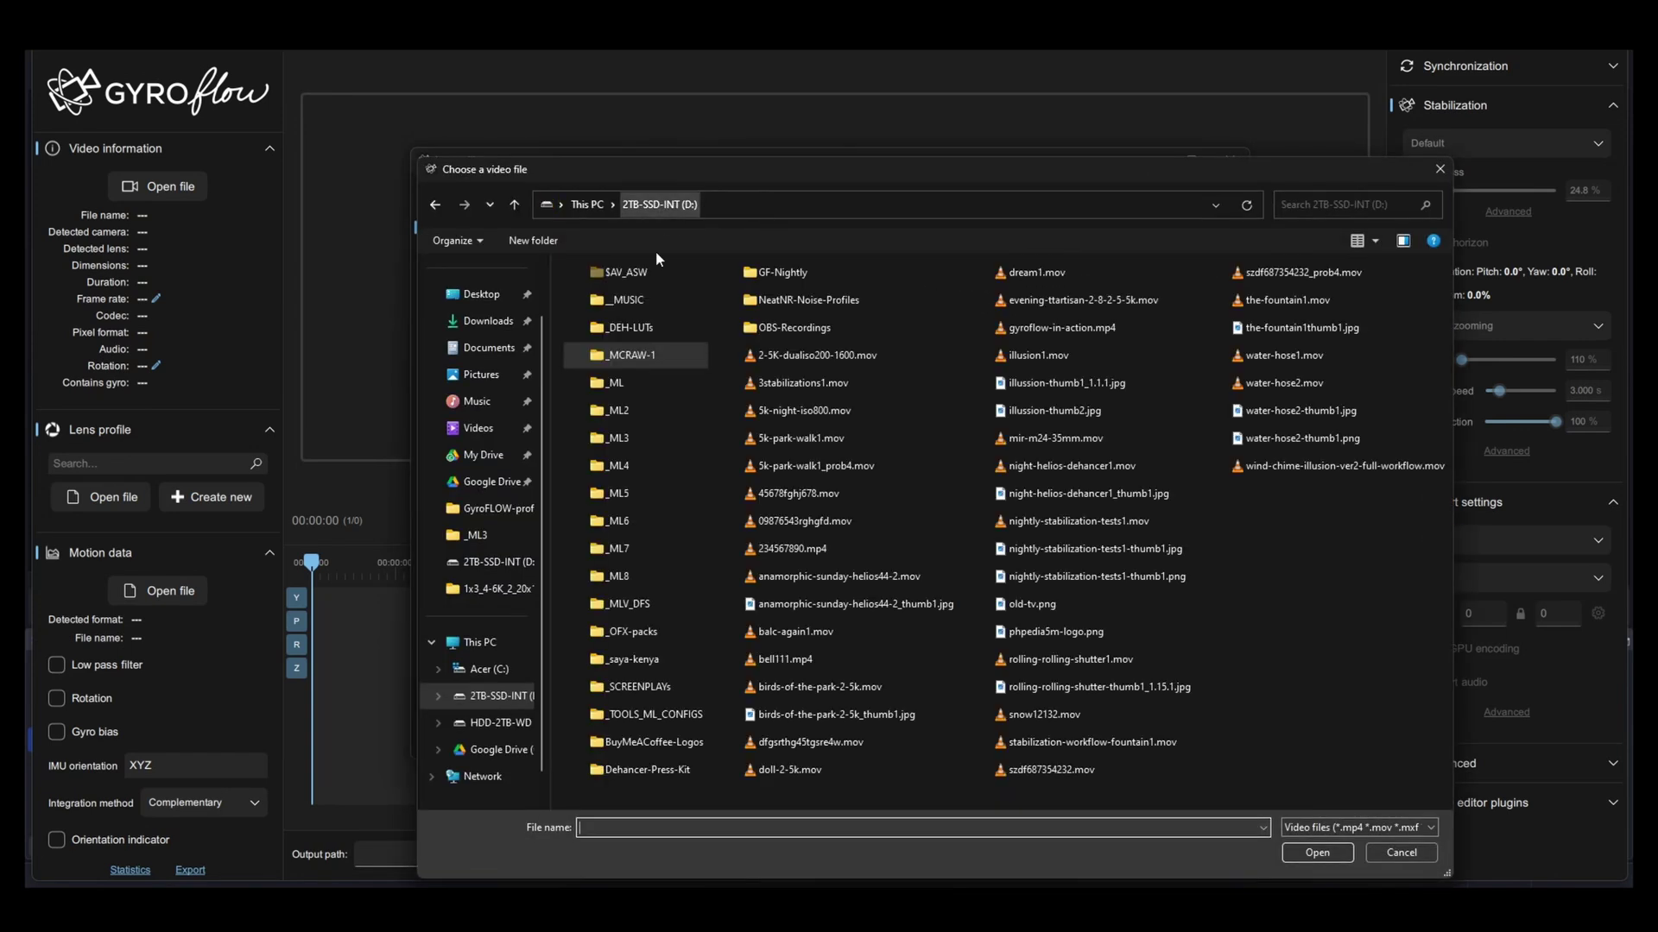
pyautogui.doubleClick(631, 519)
pyautogui.click(688, 302)
pyautogui.click(1323, 857)
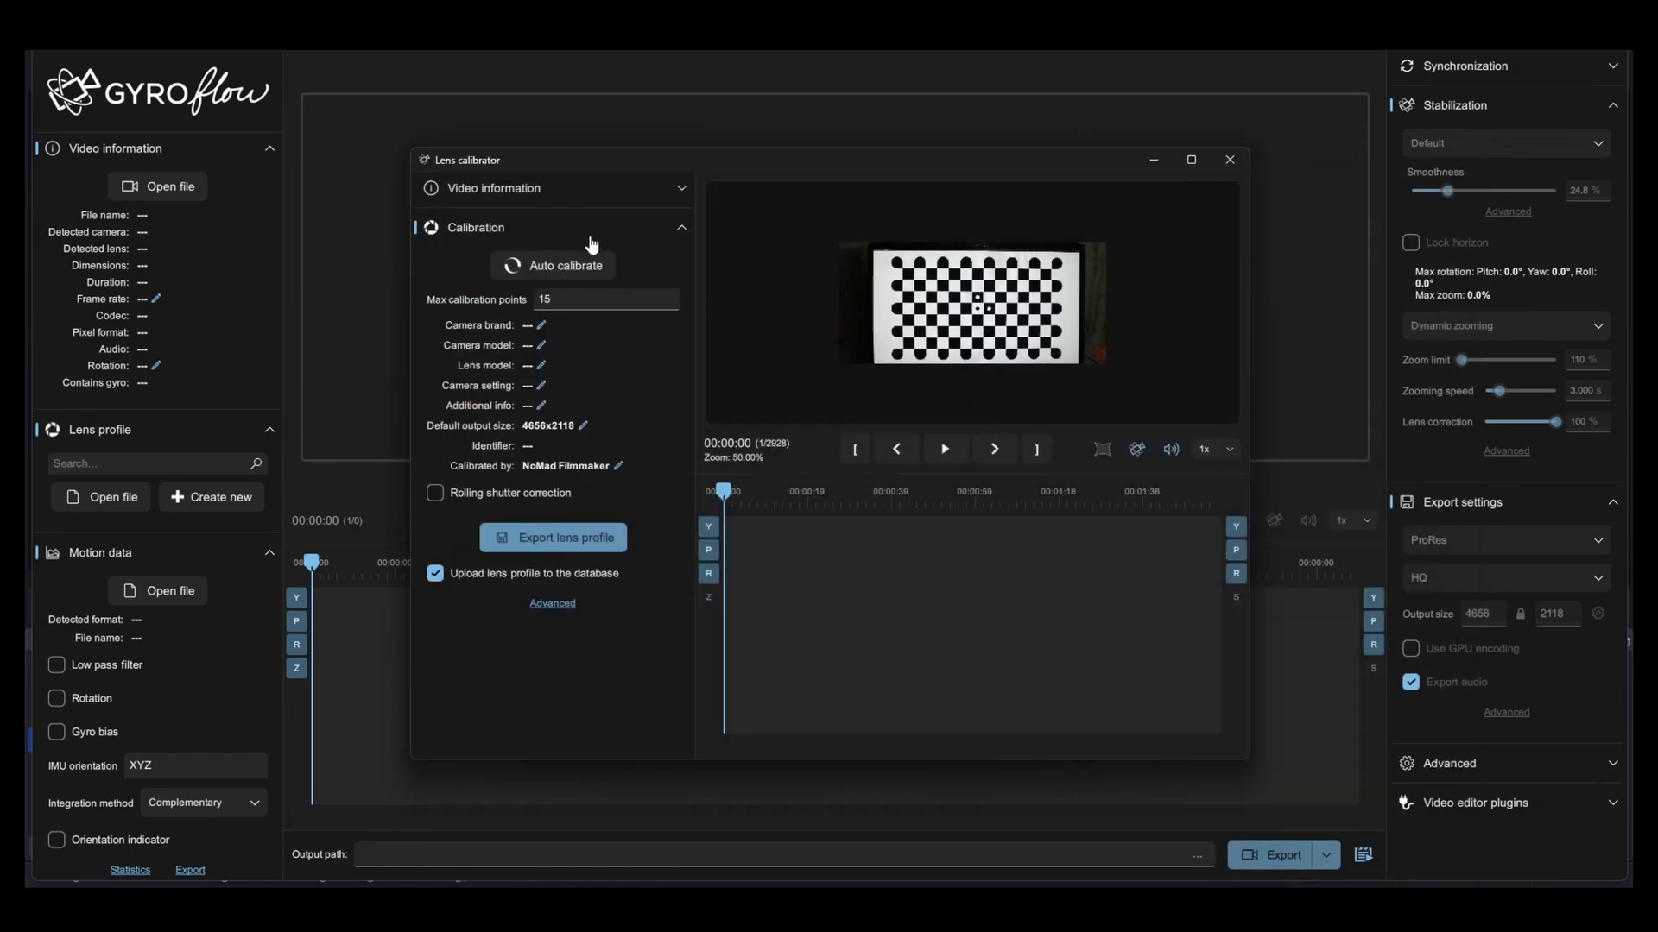
pyautogui.click(584, 265)
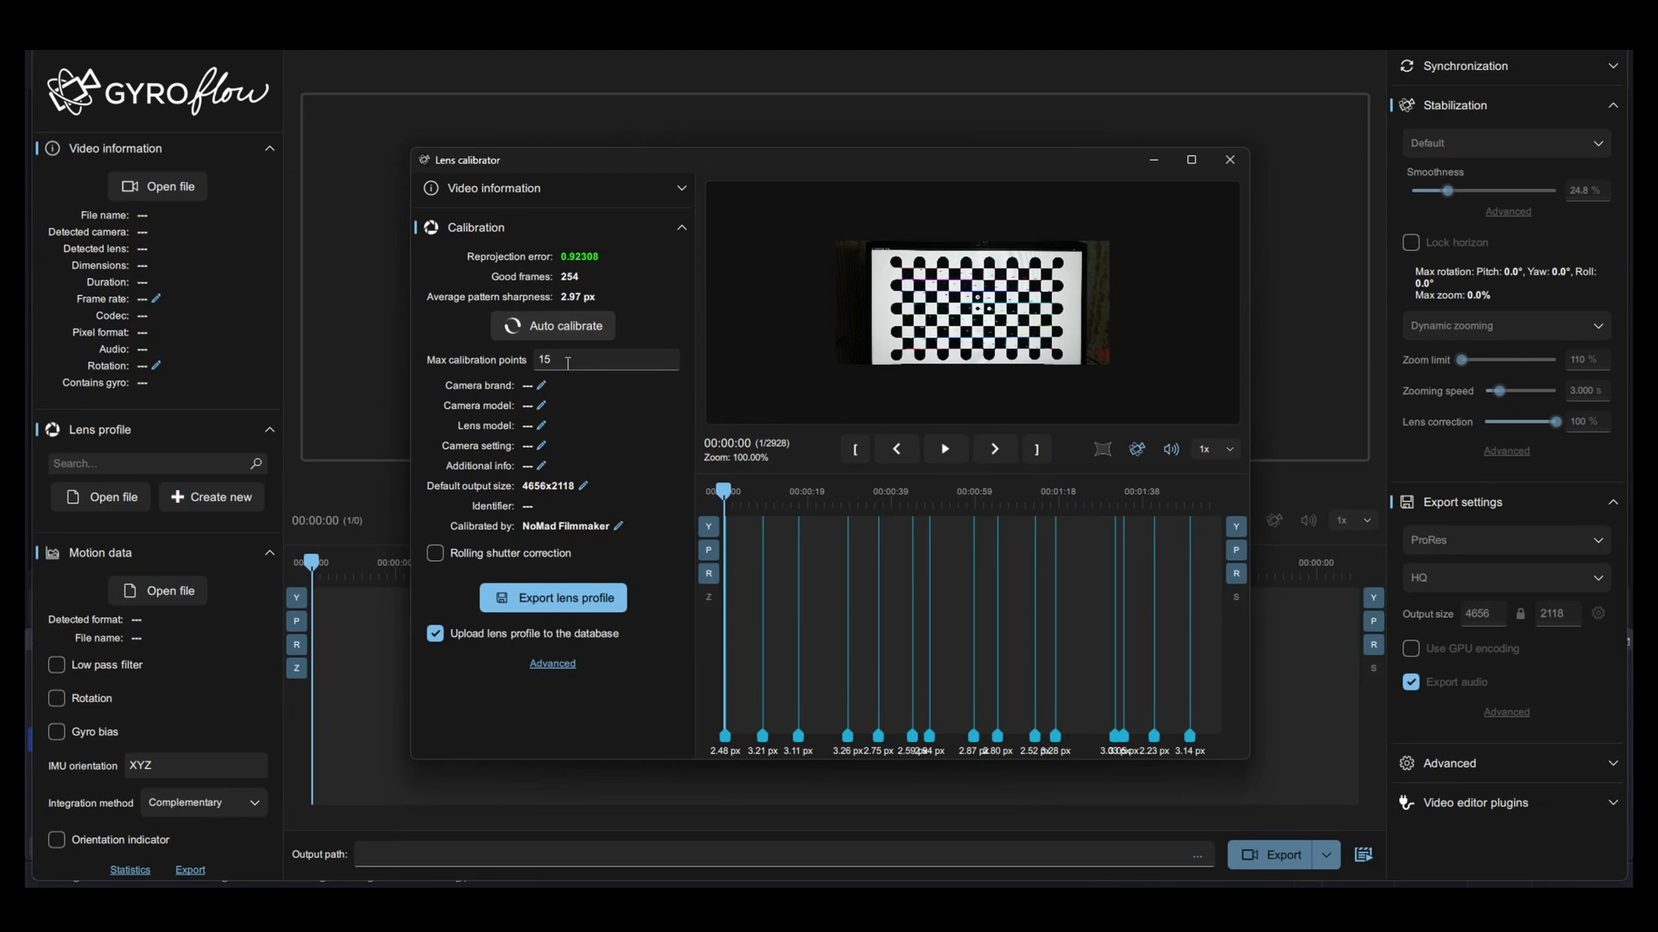
# Enter Canon as the lens profile's camera brand and EOS M as its camera model
pyautogui.click(541, 385)
pyautogui.write('Canon')
pyautogui.press('Return')
pyautogui.click(541, 405)
pyautogui.write('EOS M')
pyautogui.press('Return')
# Set the lens model to "TTartisan 17mm f1.4" and the camera setting to "ML Crop Mood 4.6K 2.20:1"
pyautogui.click(540, 427)
pyautogui.write('TT')
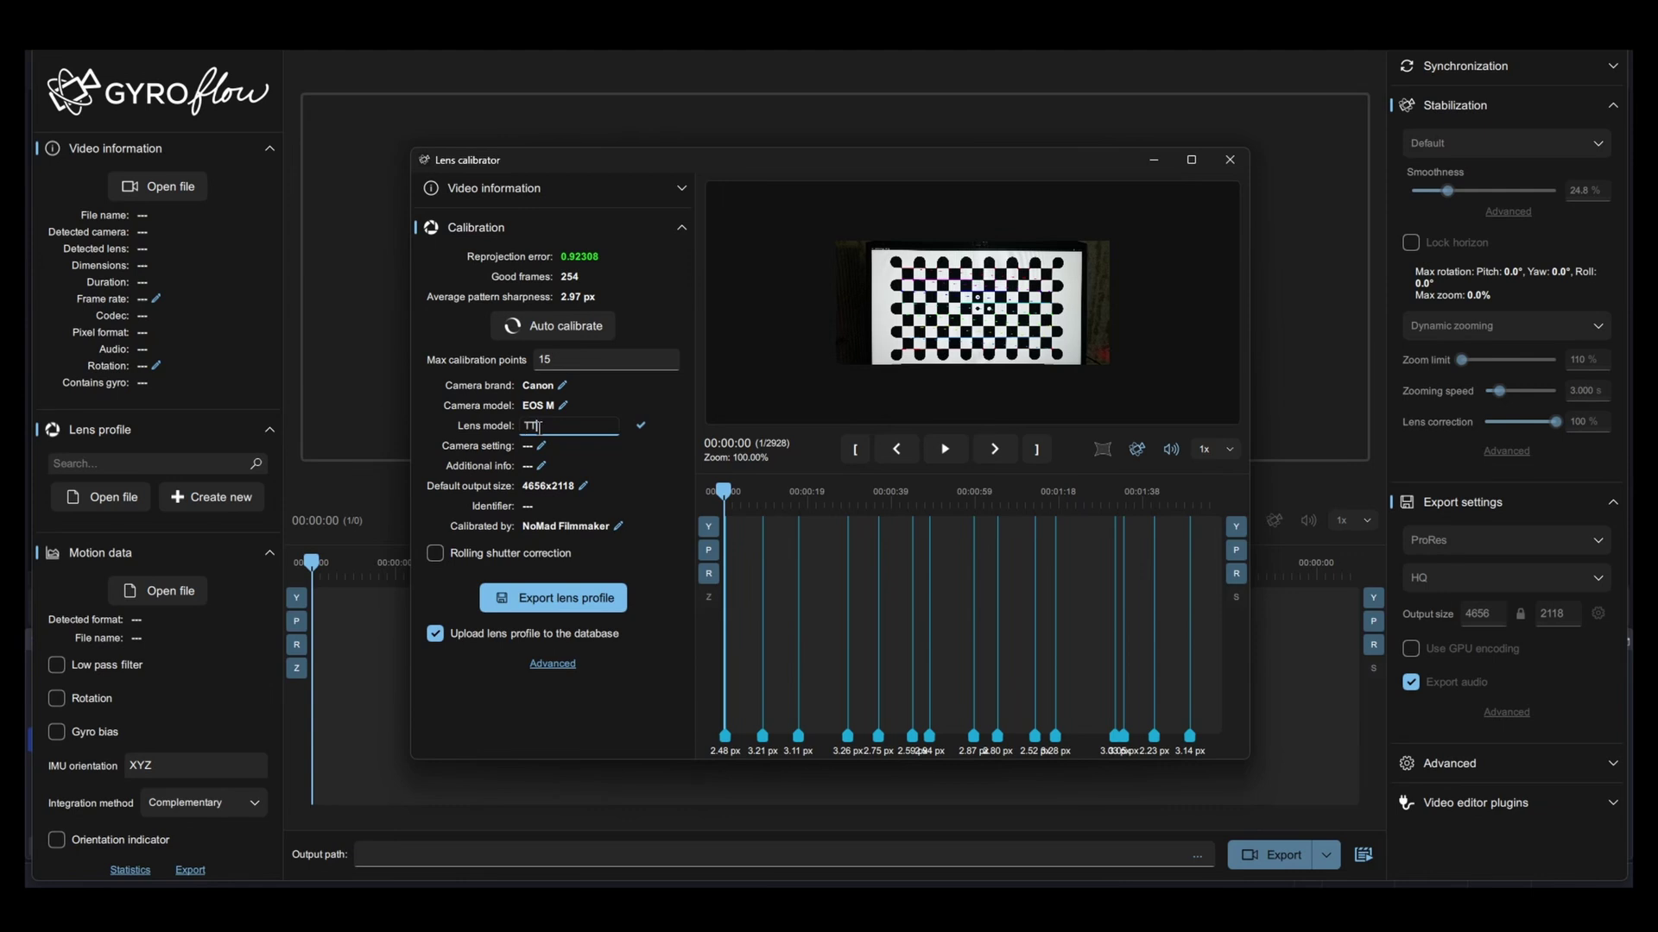
pyautogui.write('artisan 17mm f1.4')
pyautogui.press('Return')
pyautogui.click(541, 446)
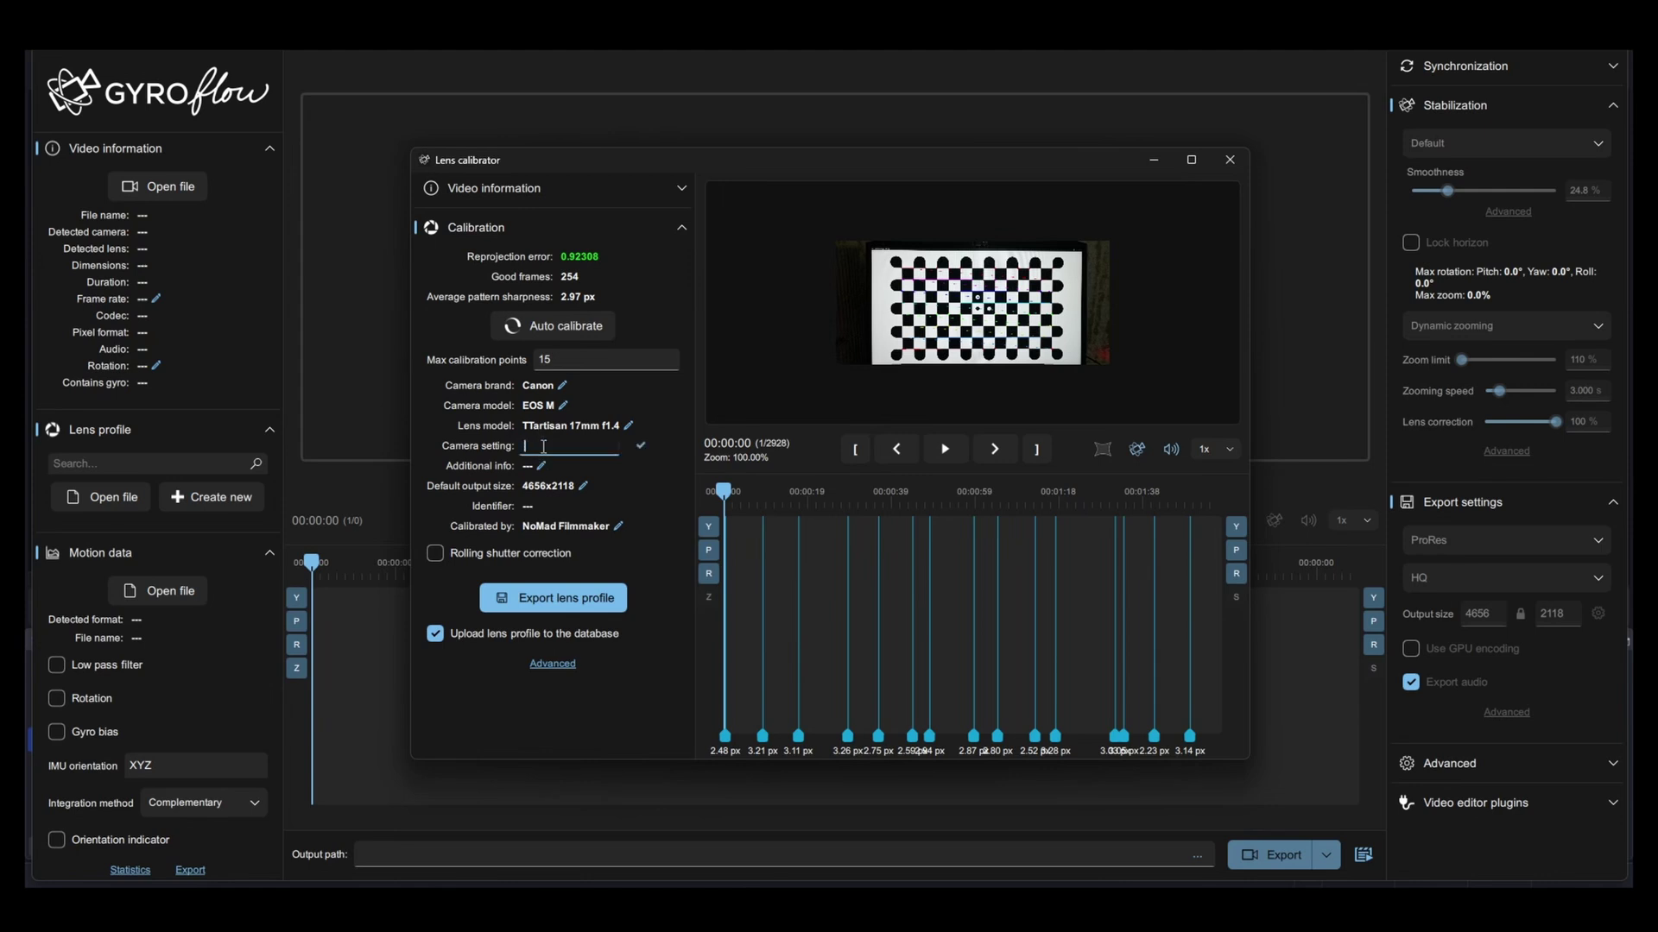
pyautogui.write('ML Crop Mood 4.6K 2.20:1')
pyautogui.press('Return')
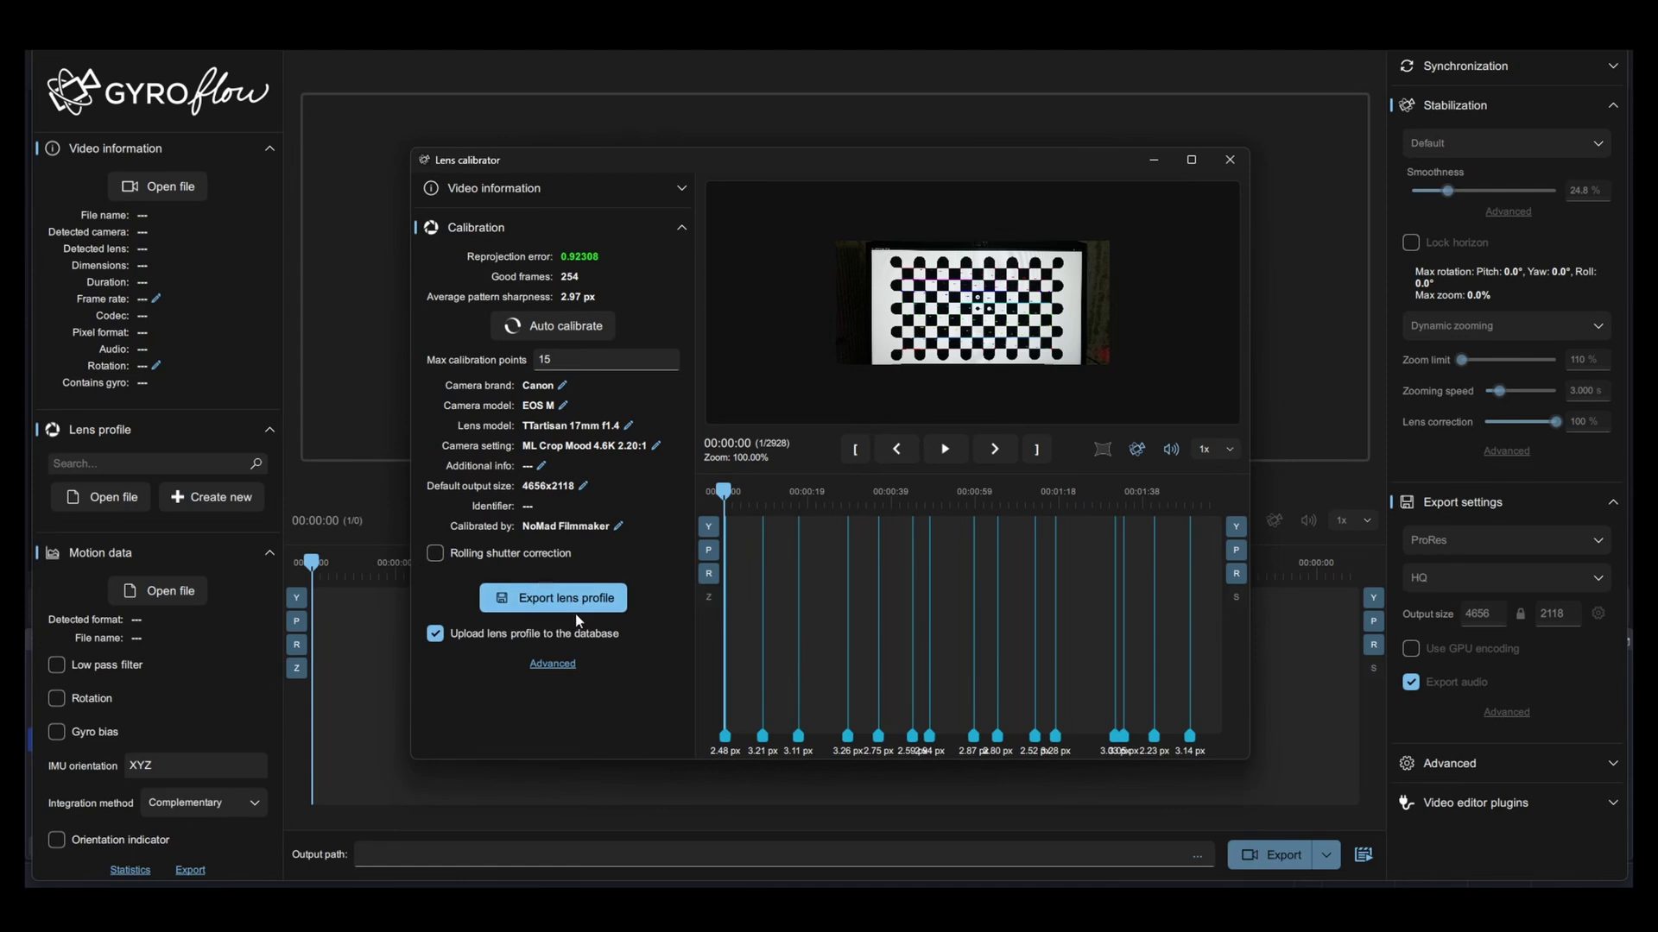
# Export the lens profile as a JSON file to the GyroFLOW-profiles folder and close the lens calibrator
pyautogui.click(494, 555)
pyautogui.click(494, 555)
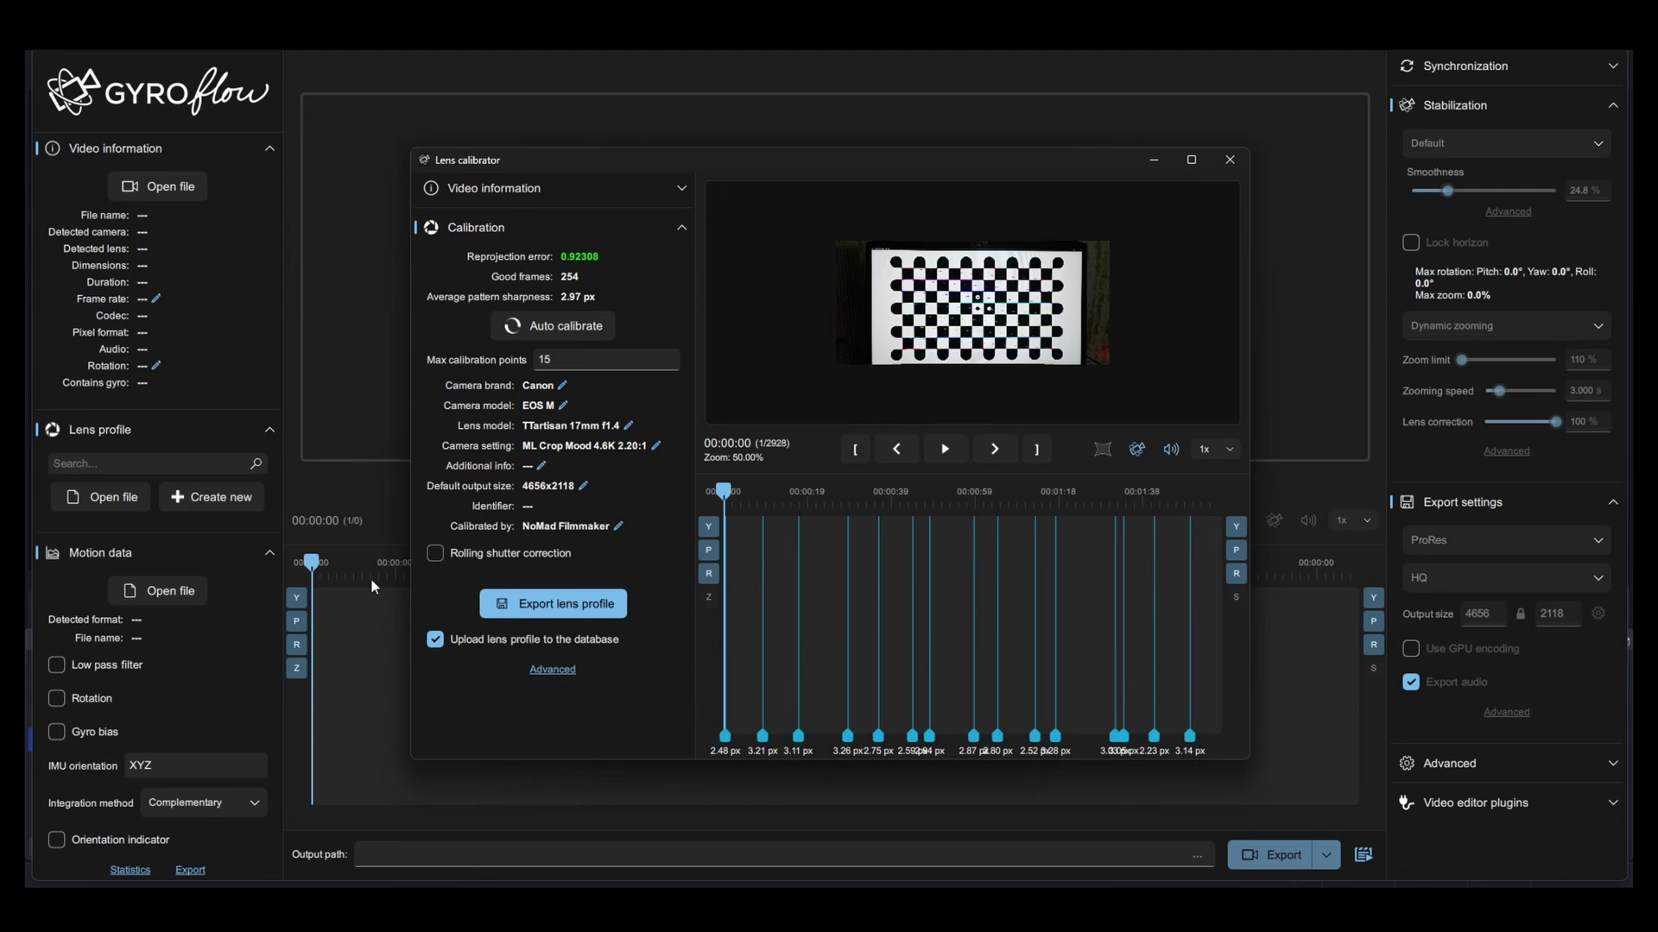
pyautogui.click(547, 596)
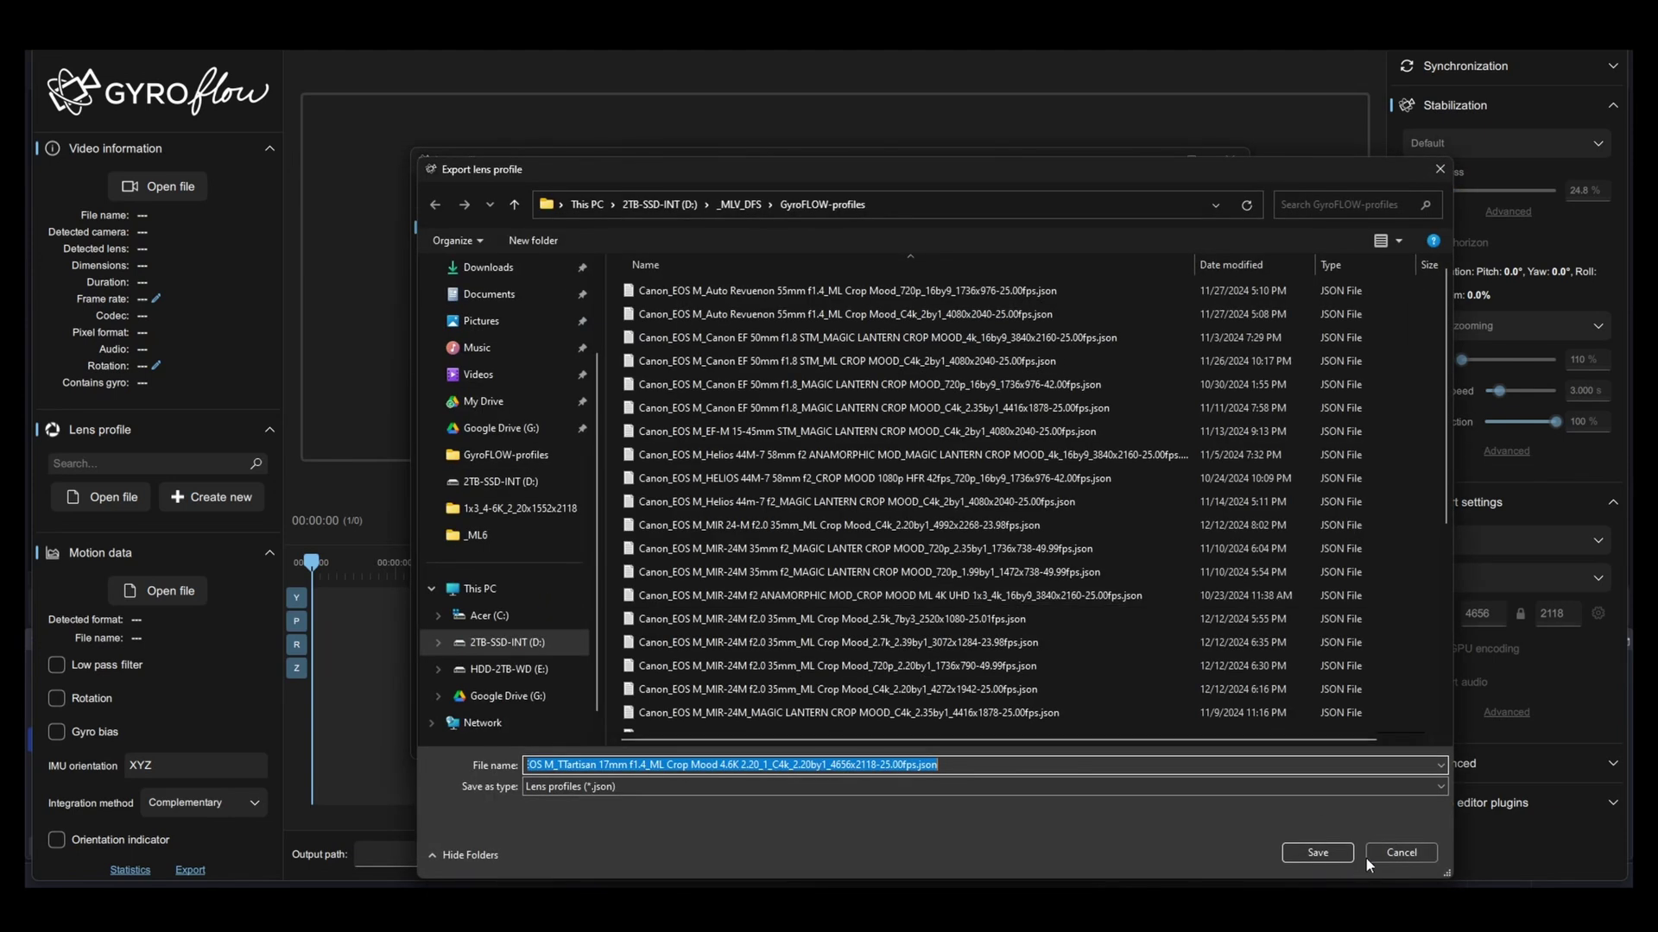
pyautogui.click(1317, 853)
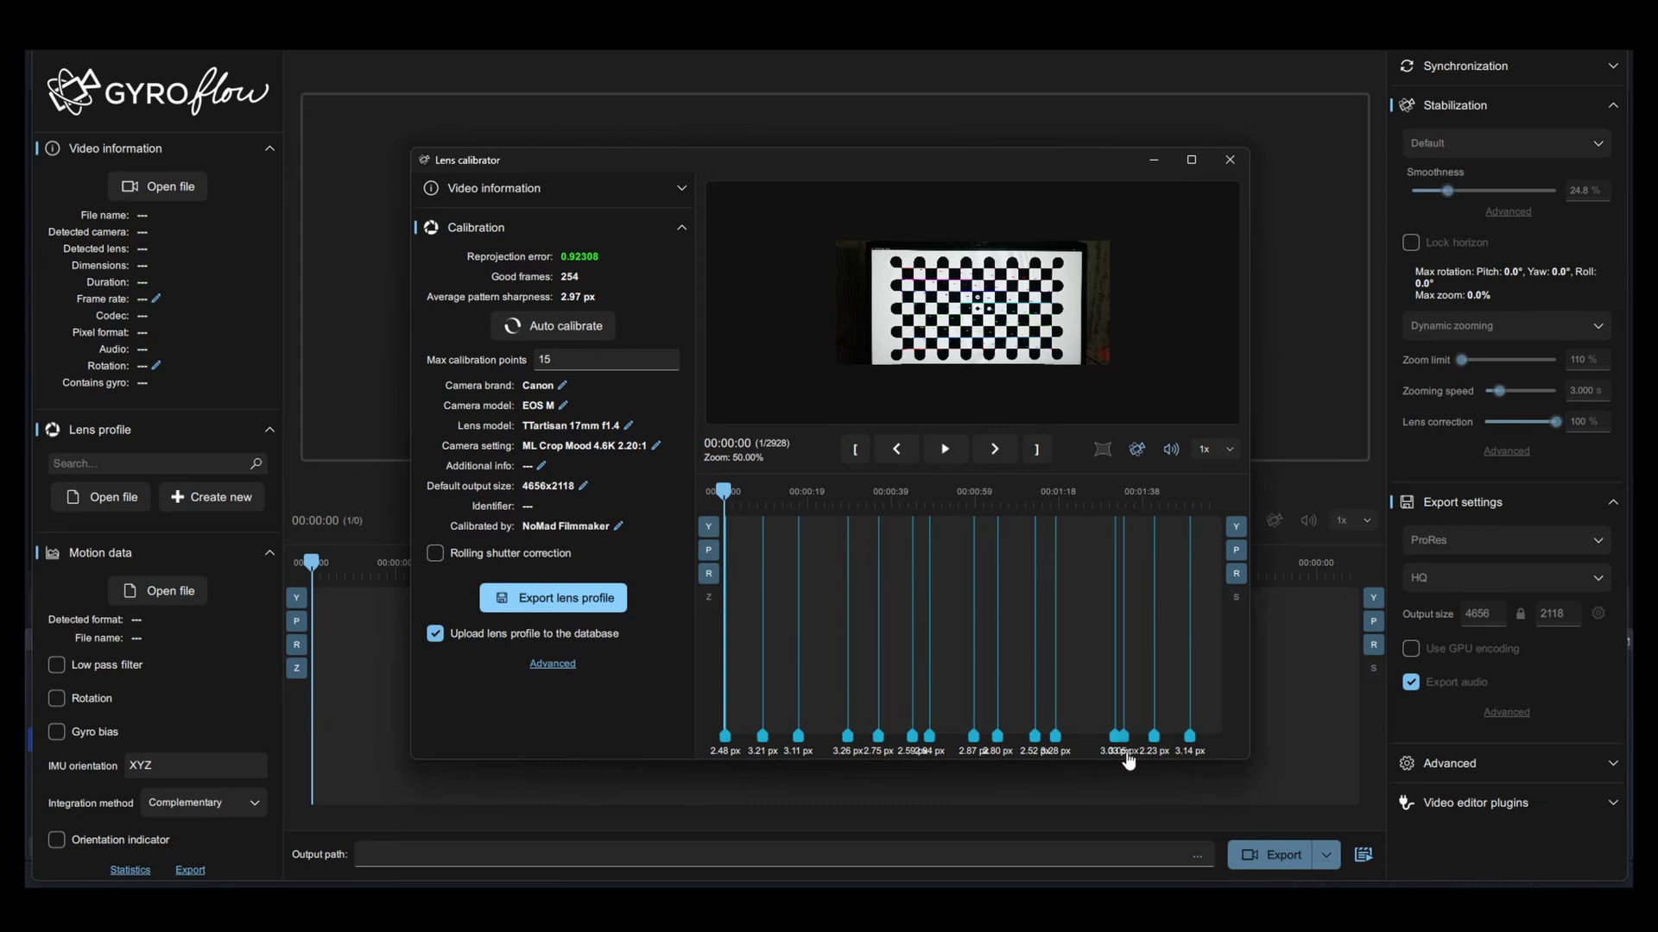
pyautogui.click(1230, 160)
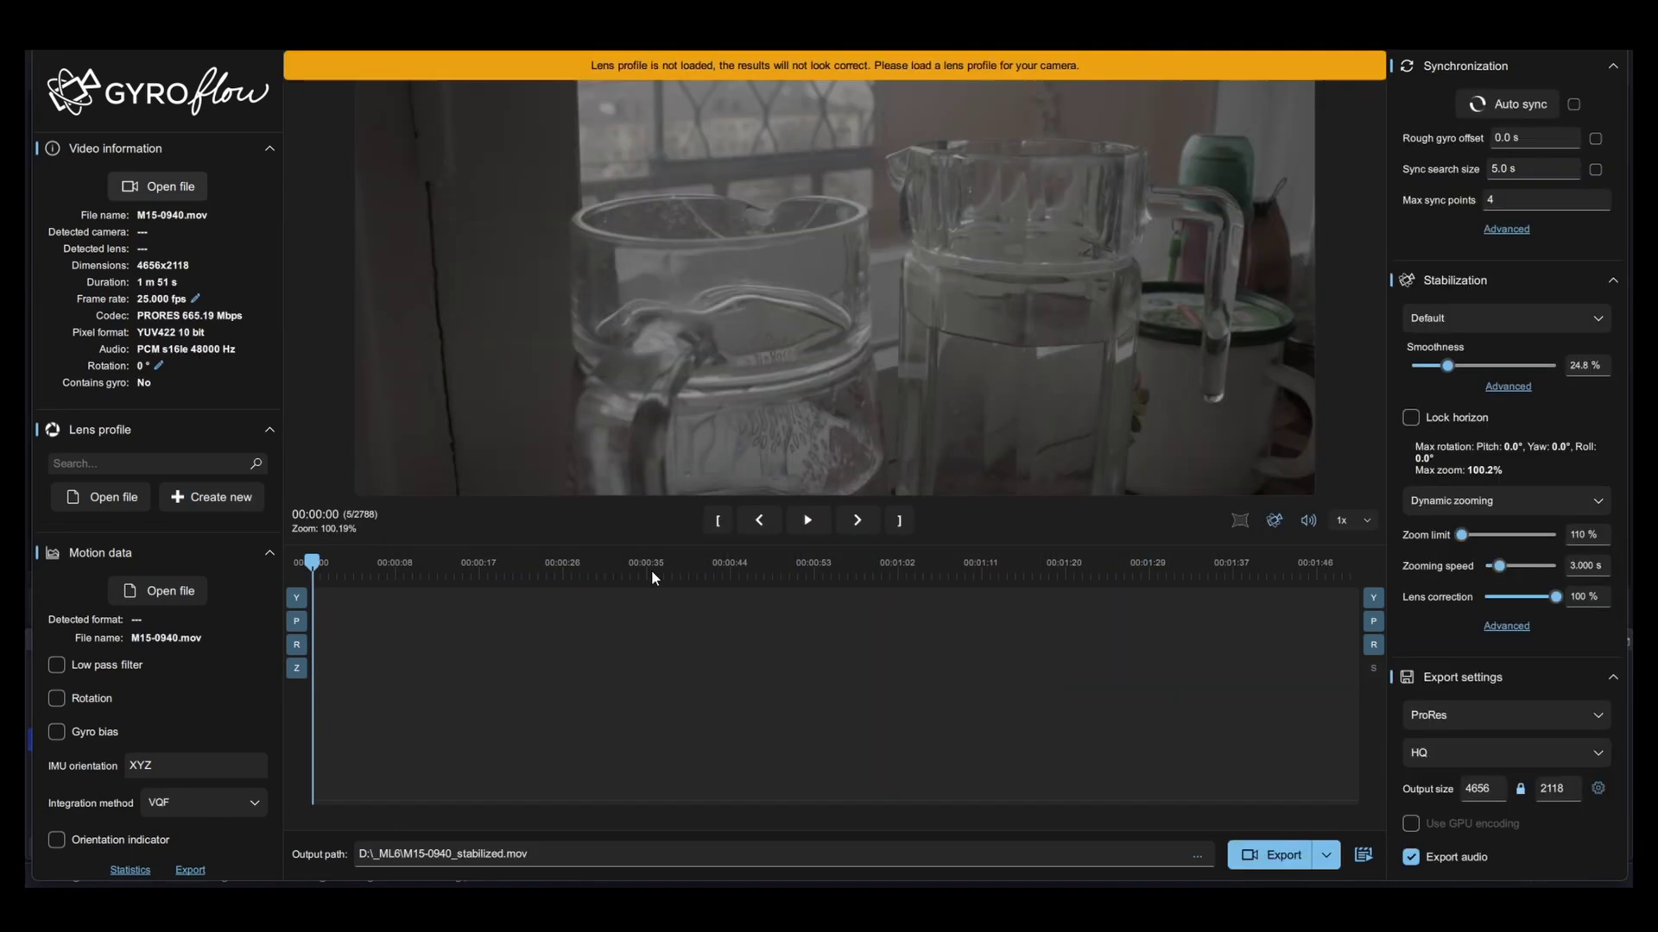
# Load the lens profile Canon_EOS M_TTartisan 17mm f1.4_ML Crop Mood 4.6K 2.20_1_C4k_2.20by1_4656x2118-25.00fps.json for the M15-0940.mov clip
pyautogui.moveTo(653, 578); pyautogui.dragTo(330, 581)
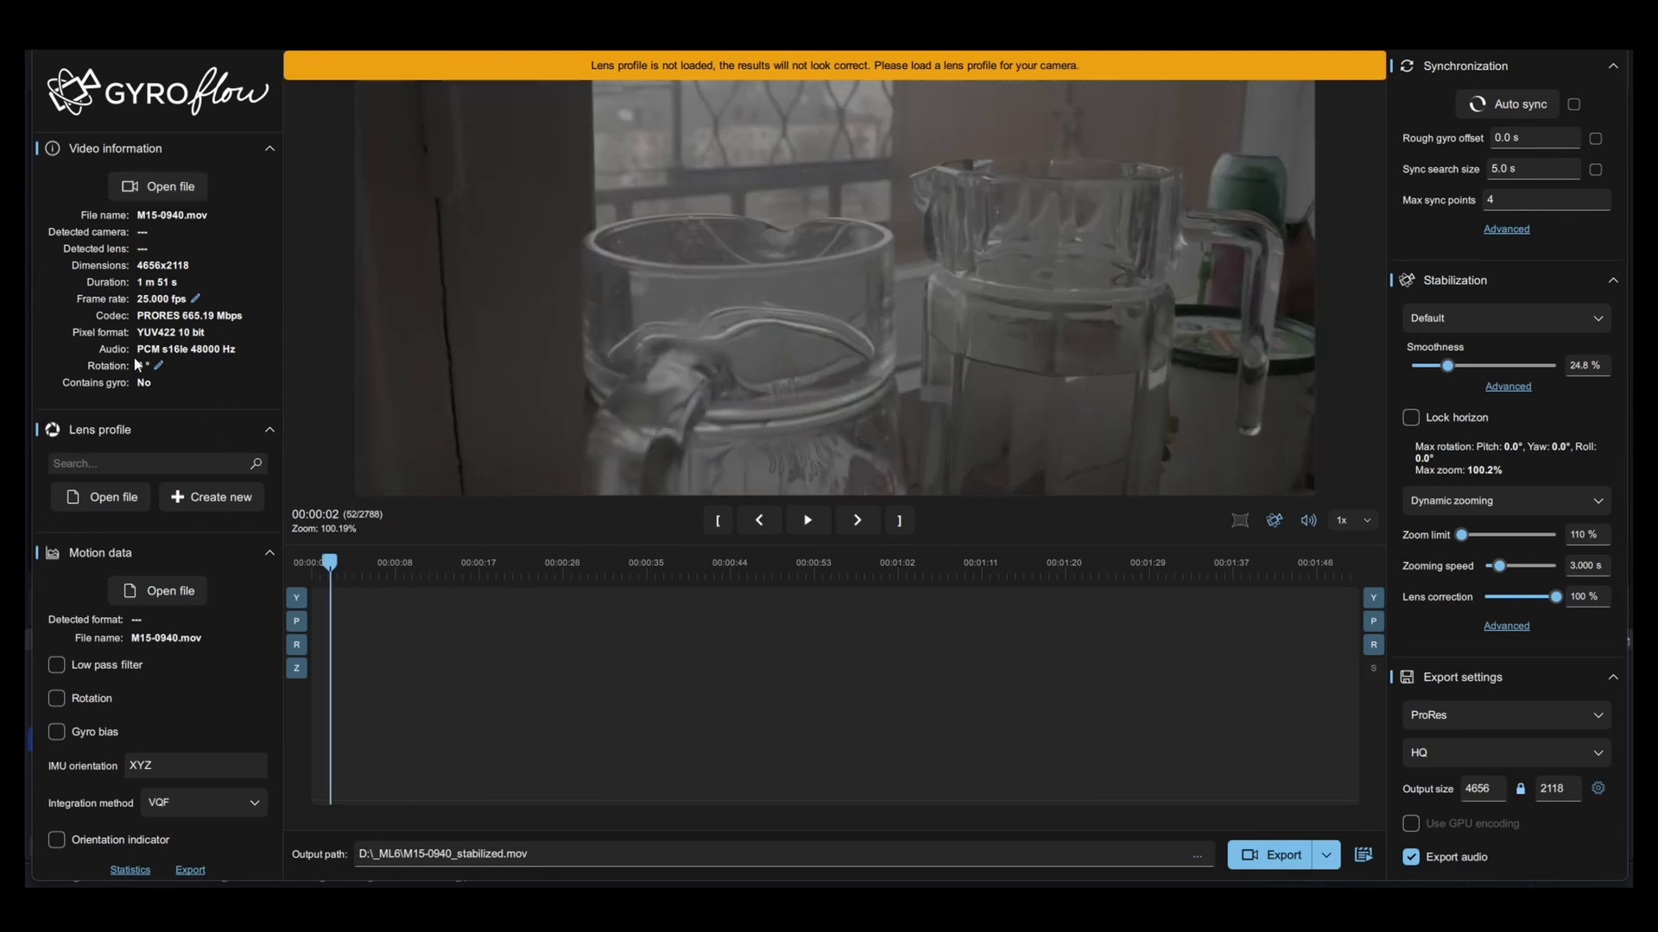
pyautogui.click(132, 501)
pyautogui.scroll(-4, 466, 561)
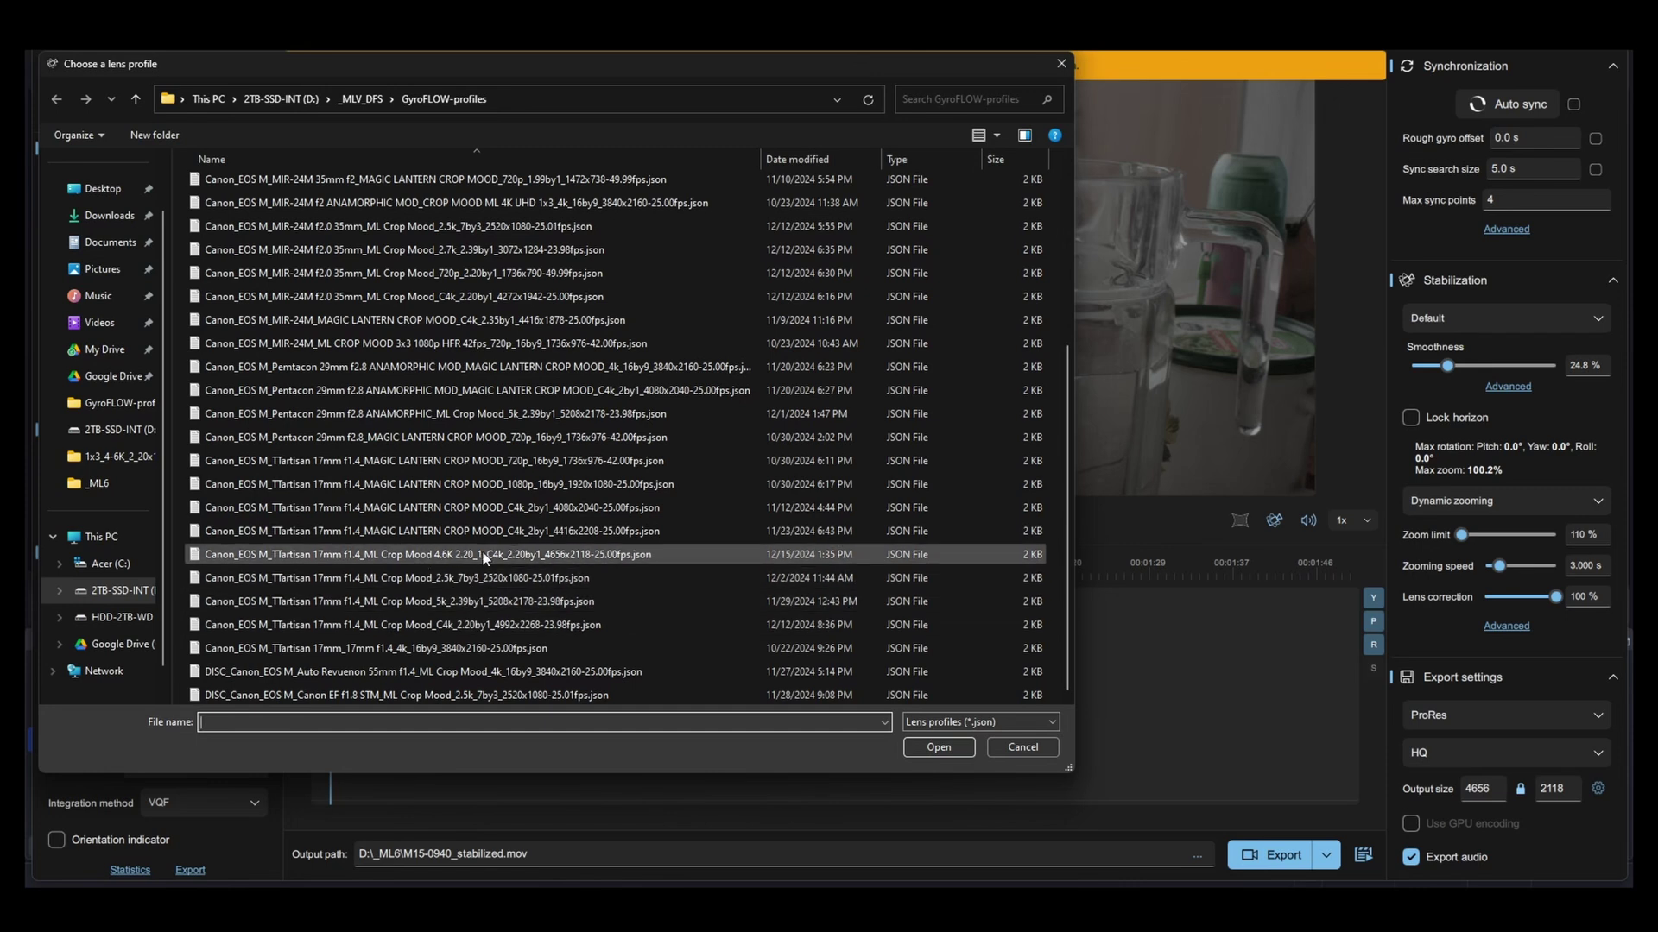
pyautogui.click(539, 557)
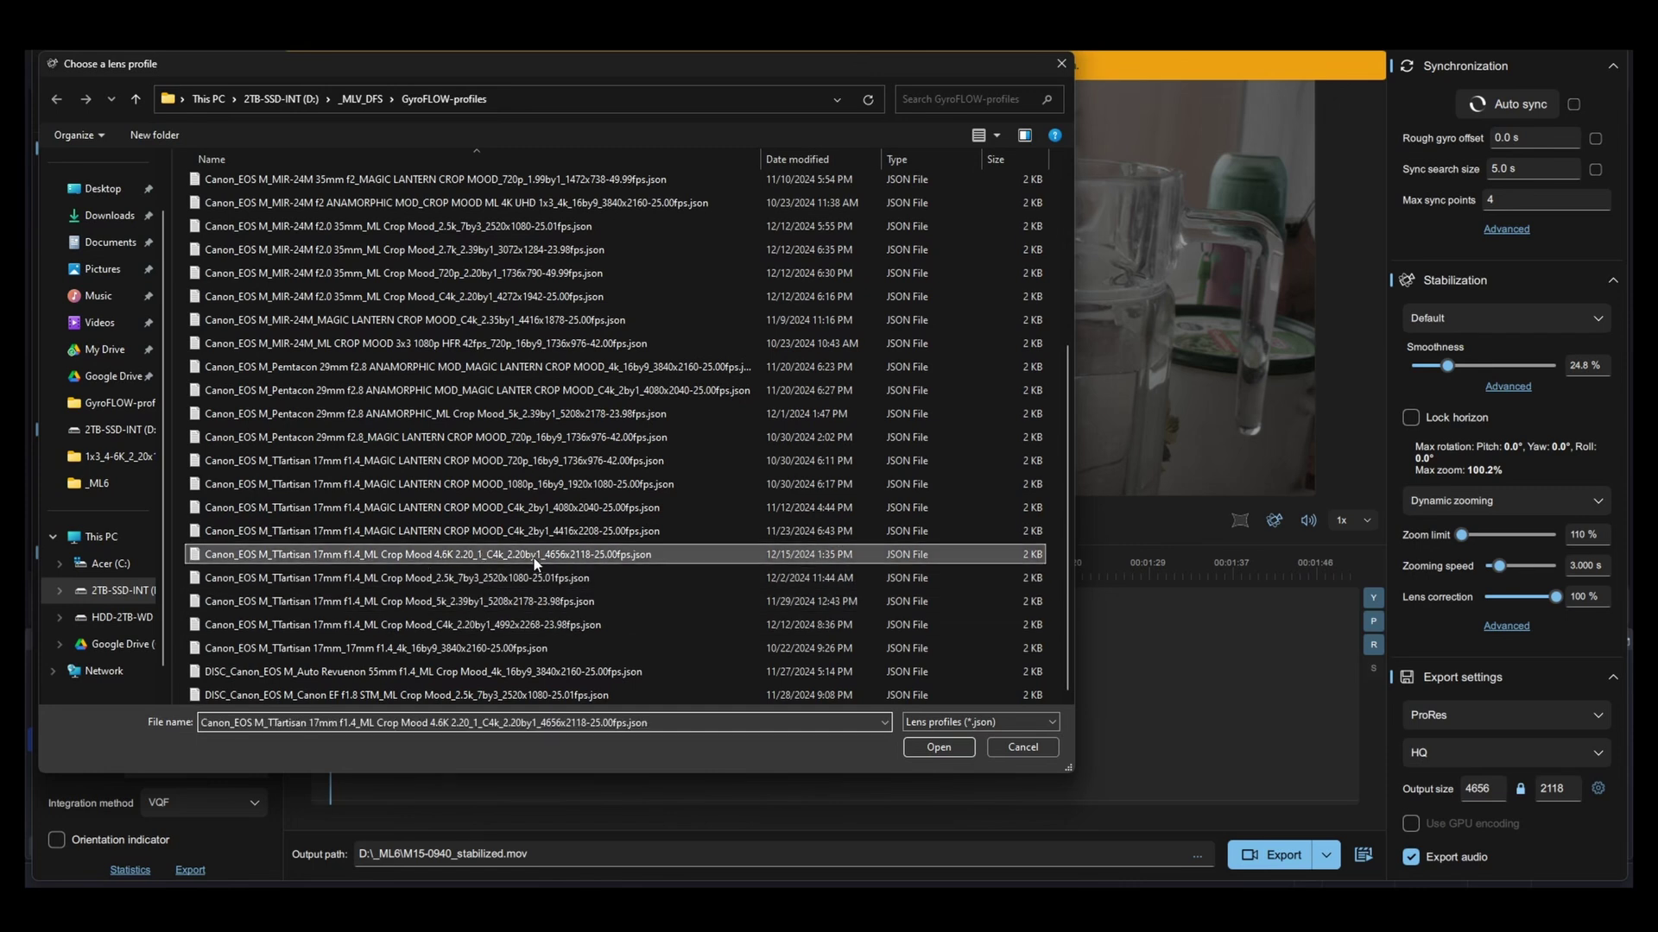
pyautogui.click(944, 747)
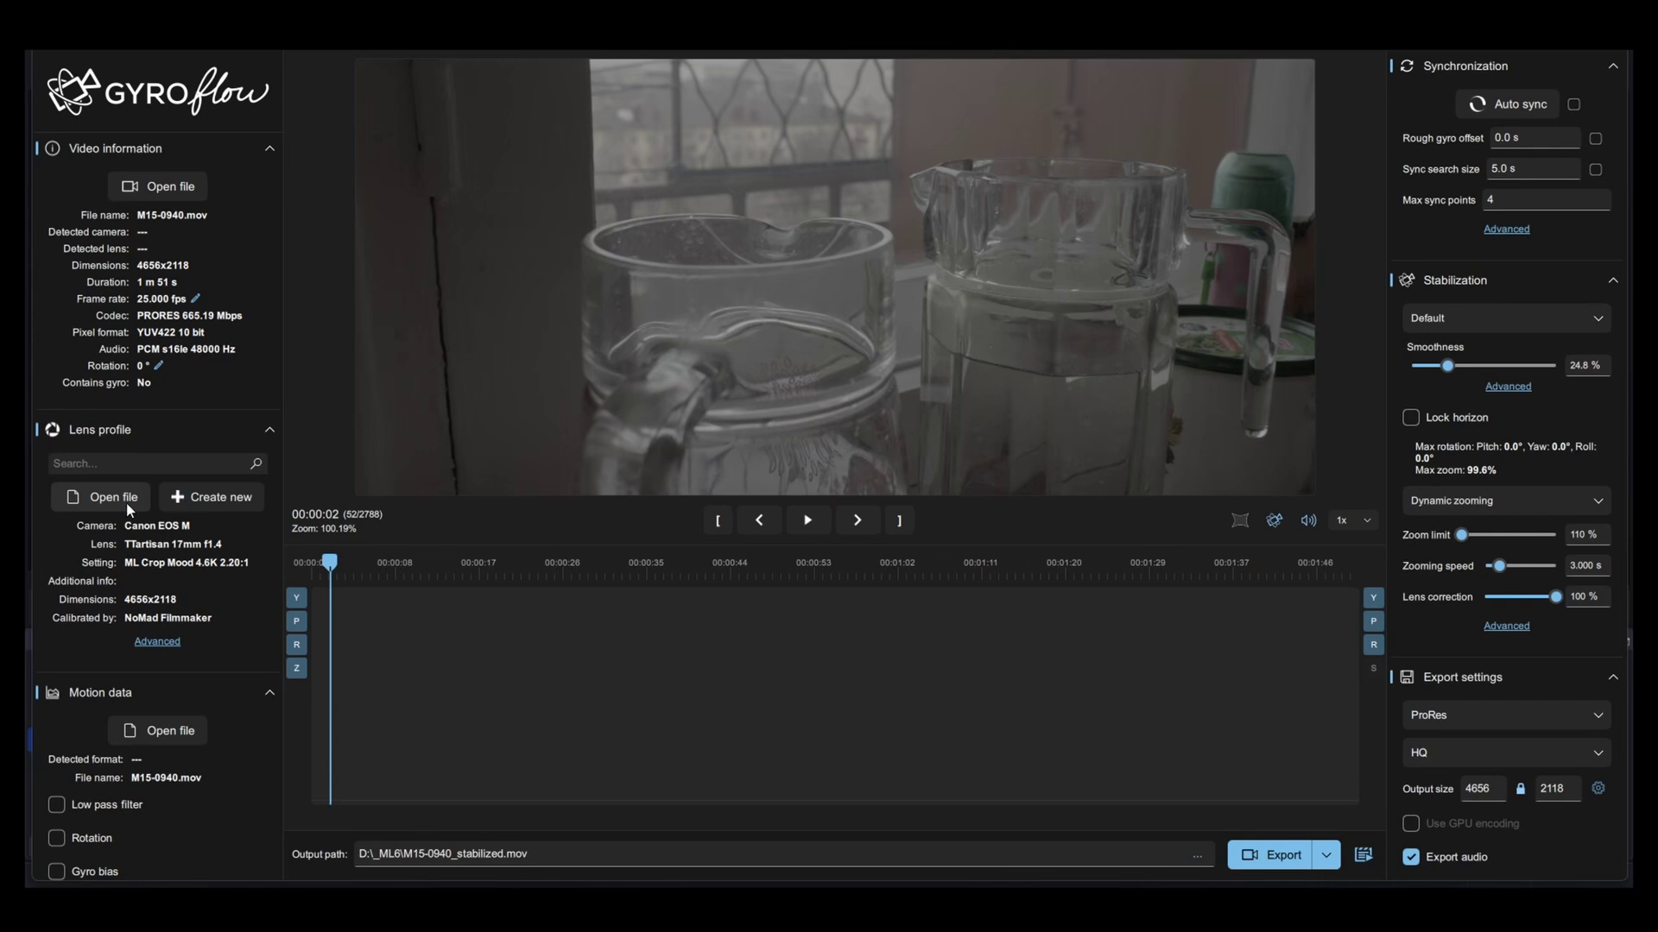
# Load Gyroscope.csv as the clip's motion data
pyautogui.click(164, 731)
pyautogui.click(302, 172)
pyautogui.doubleClick(302, 173)
pyautogui.click(303, 280)
pyautogui.click(938, 748)
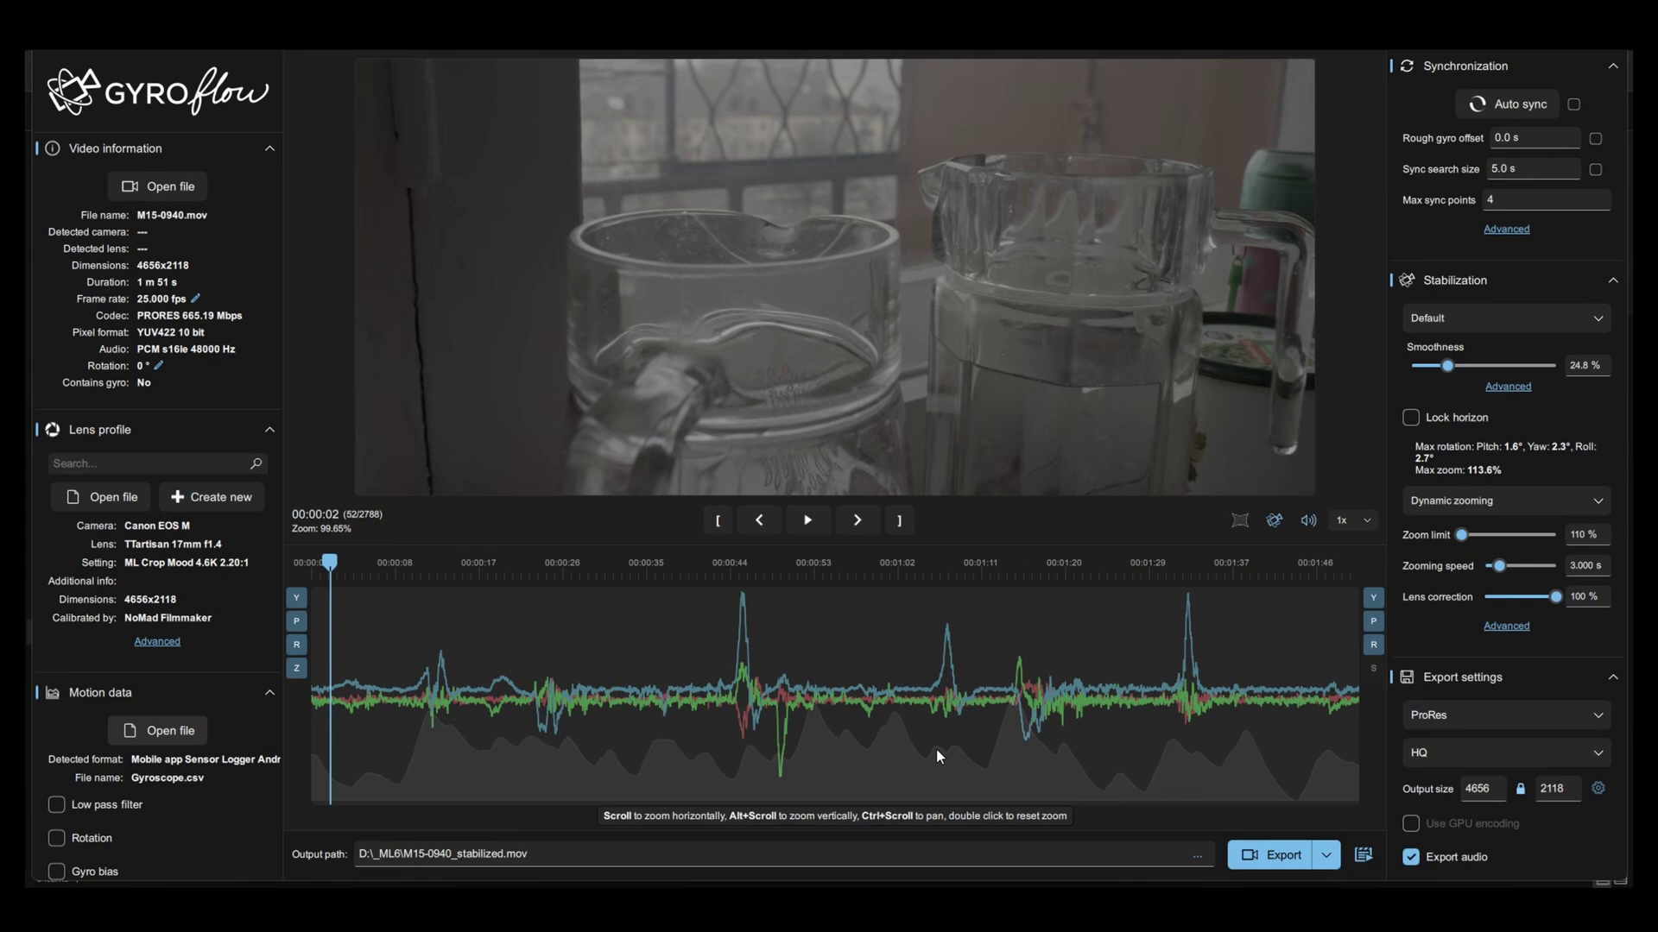
# Estimate the gyro bias at about 00:00:09 on the timeline
pyautogui.click(397, 577)
pyautogui.rightClick(391, 705)
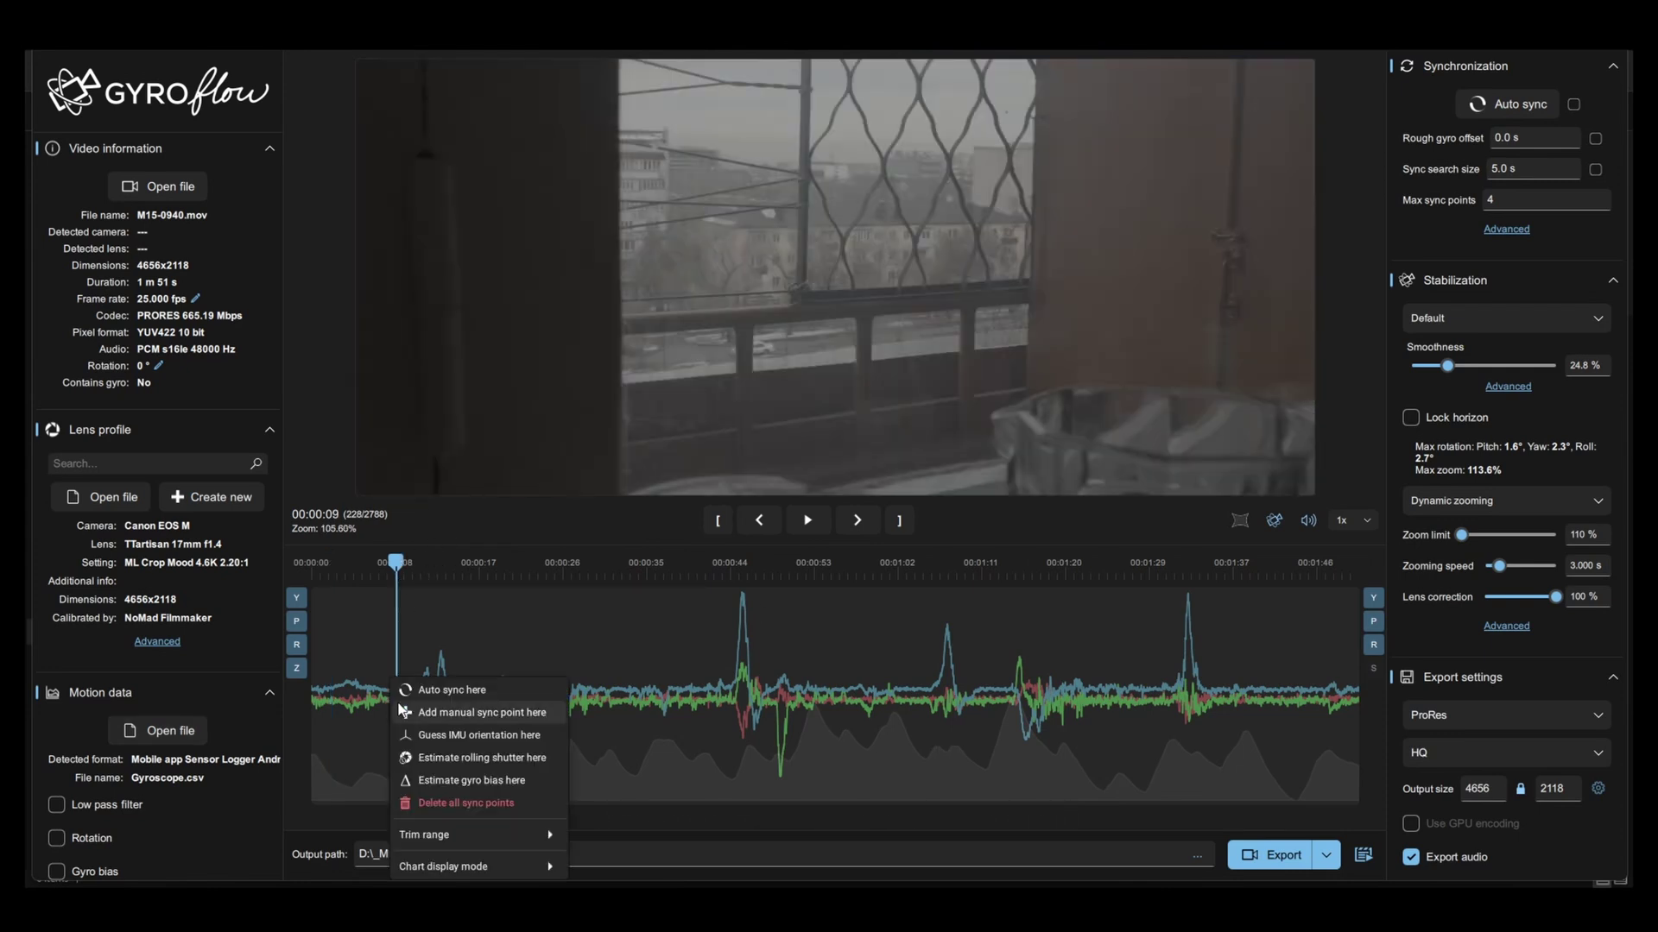
pyautogui.click(481, 782)
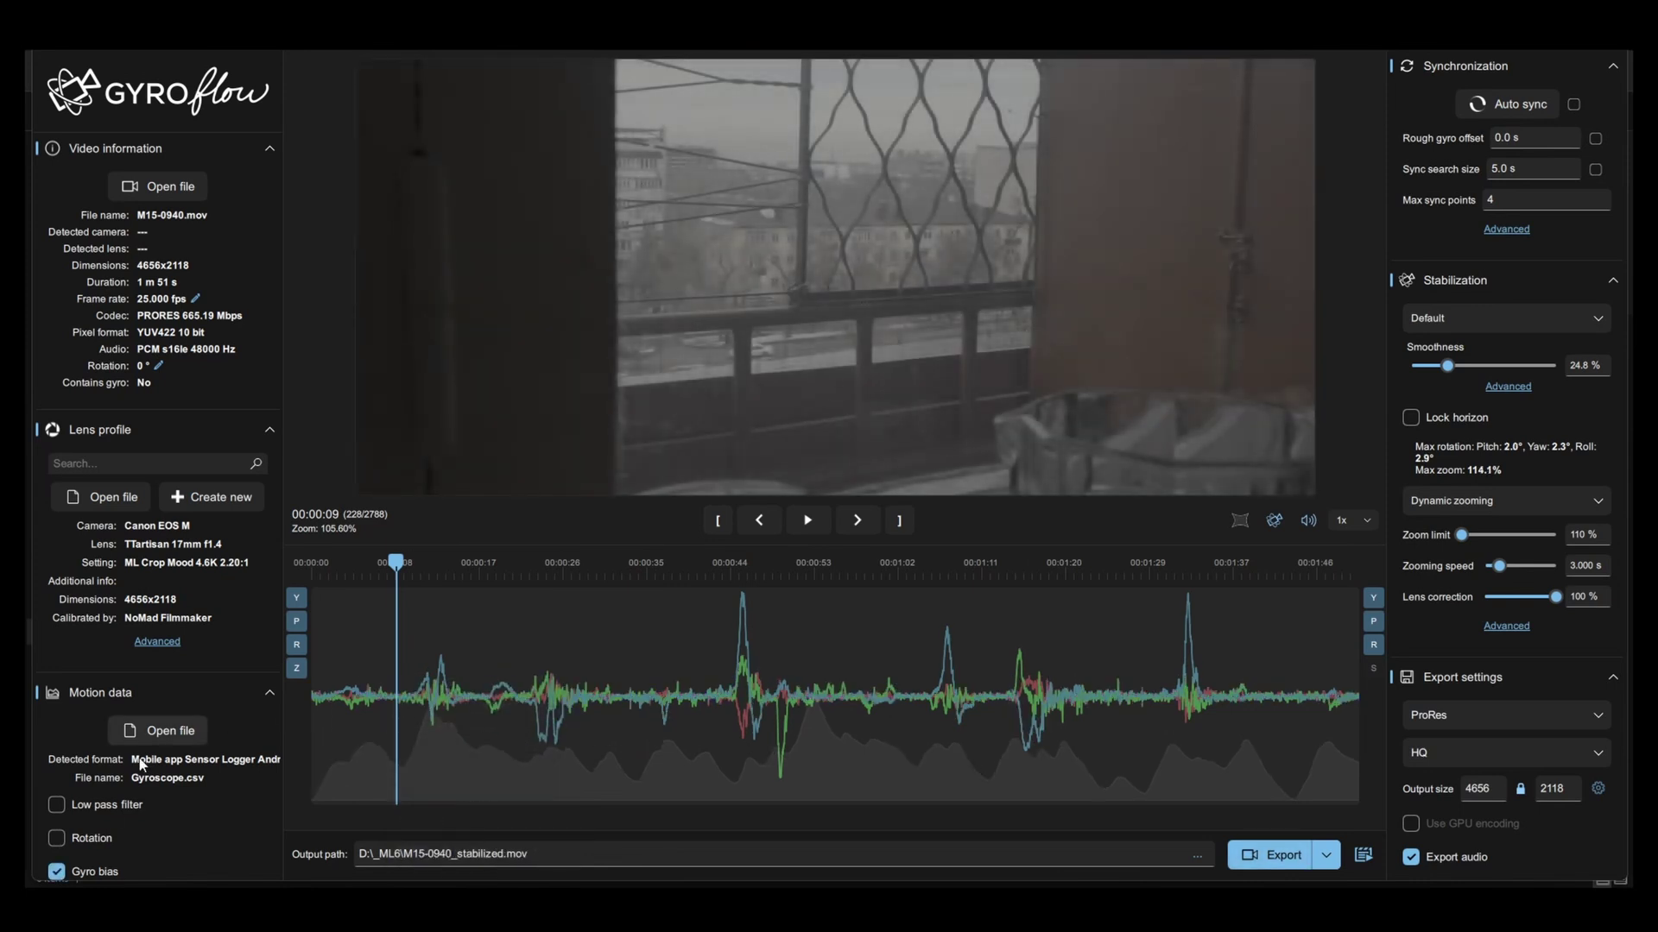
# Enable motion data rotation with a pitch of 90.0° and estimate the gyro bias again at about 00:00:09
pyautogui.click(90, 839)
pyautogui.scroll(-3, 90, 777)
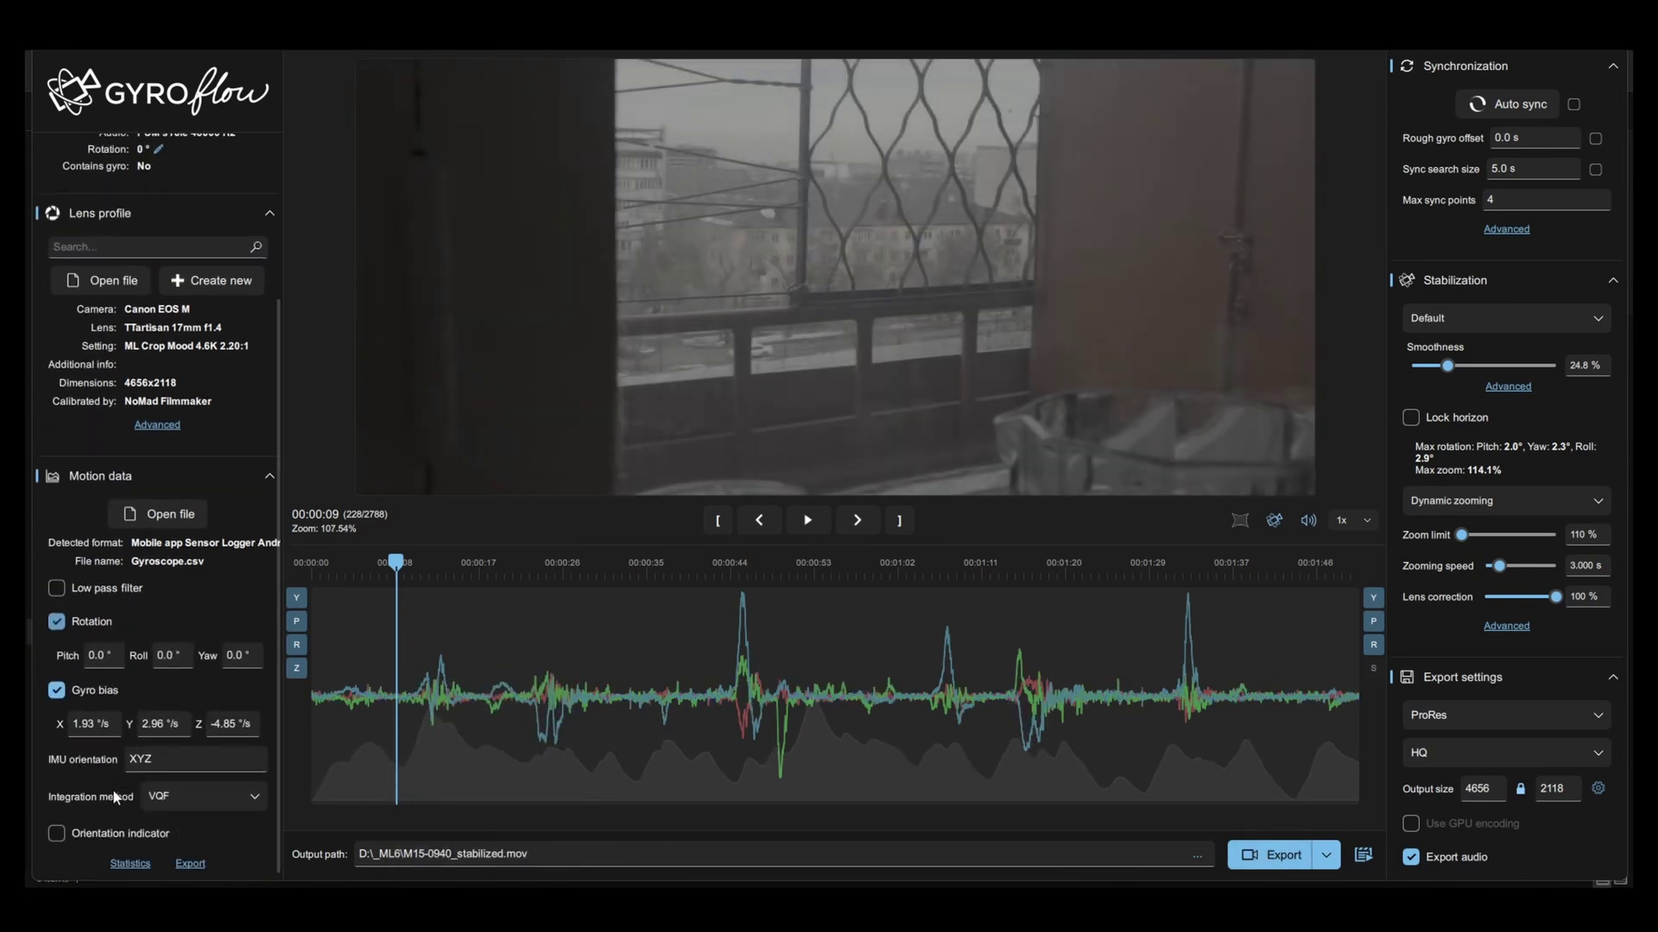
pyautogui.moveTo(113, 646); pyautogui.dragTo(49, 643)
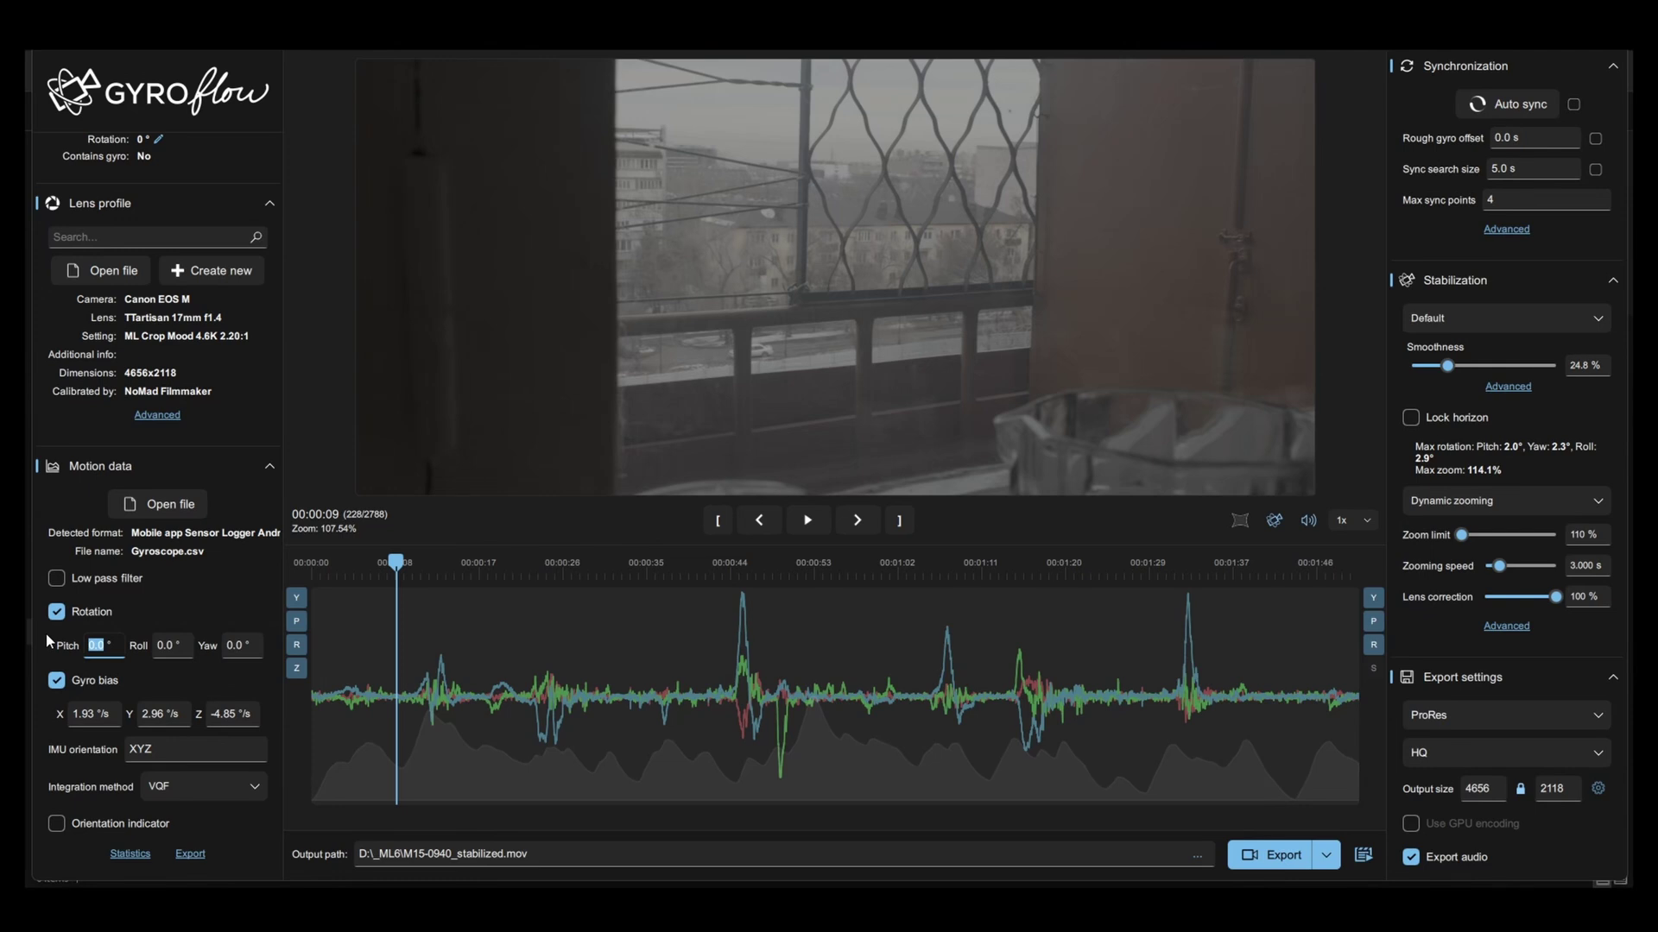
pyautogui.write('90.0')
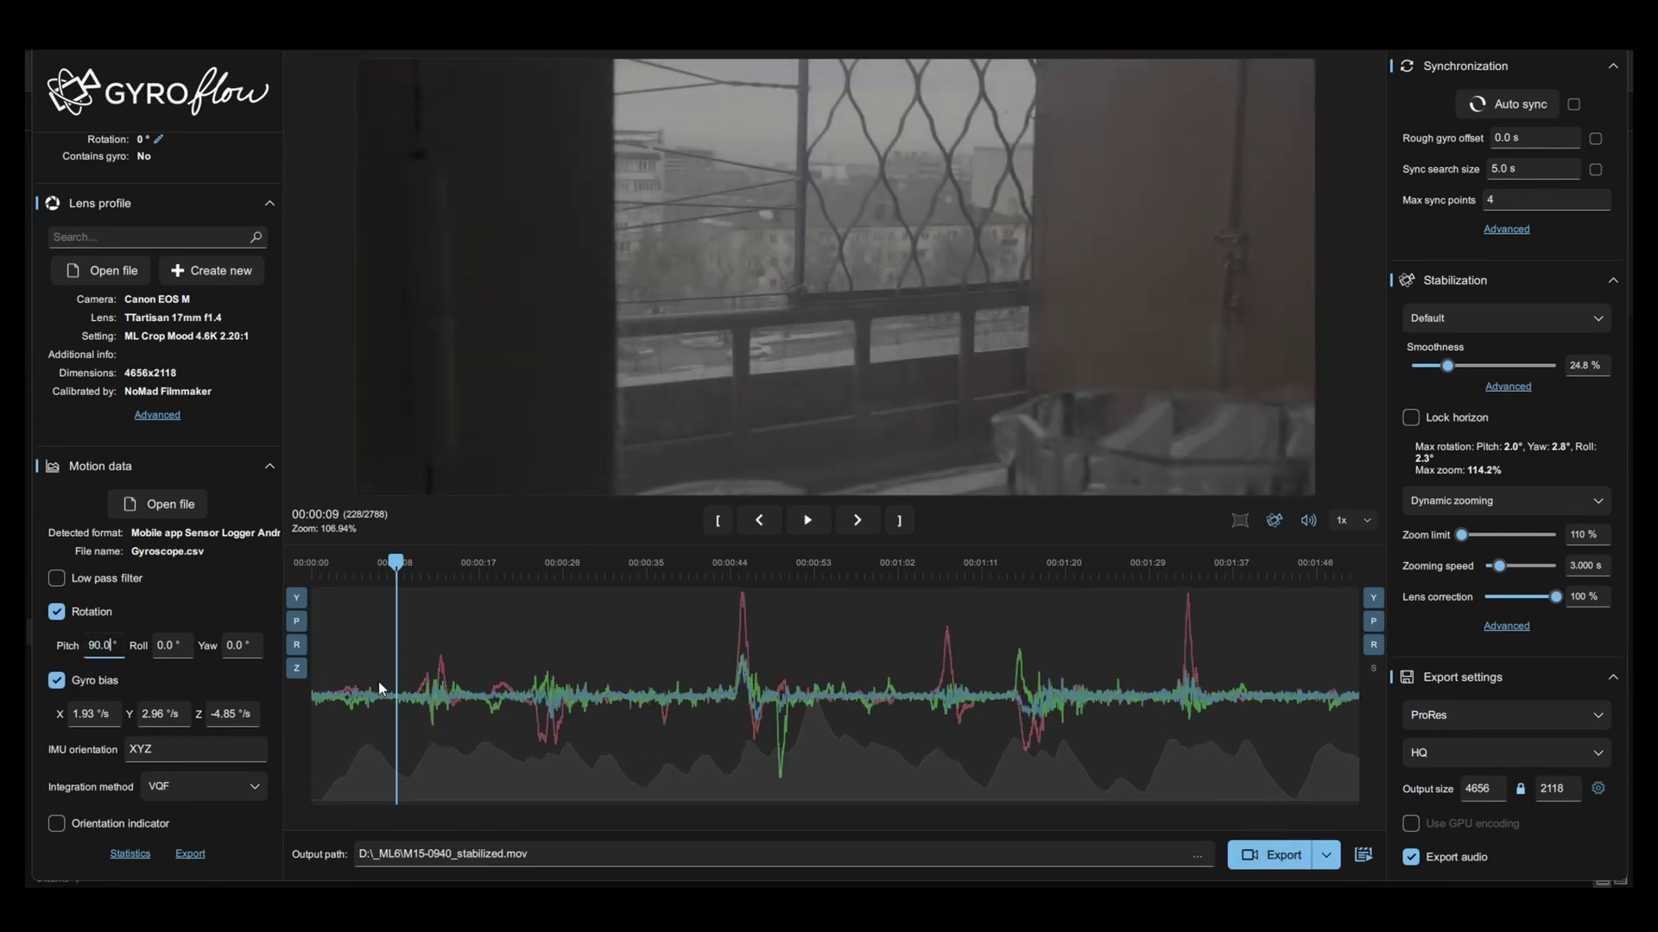
pyautogui.rightClick(396, 691)
pyautogui.click(505, 779)
# Enable rolling shutter correction in the advanced stabilization settings with a frame readout time of 33 ms
pyautogui.click(1502, 627)
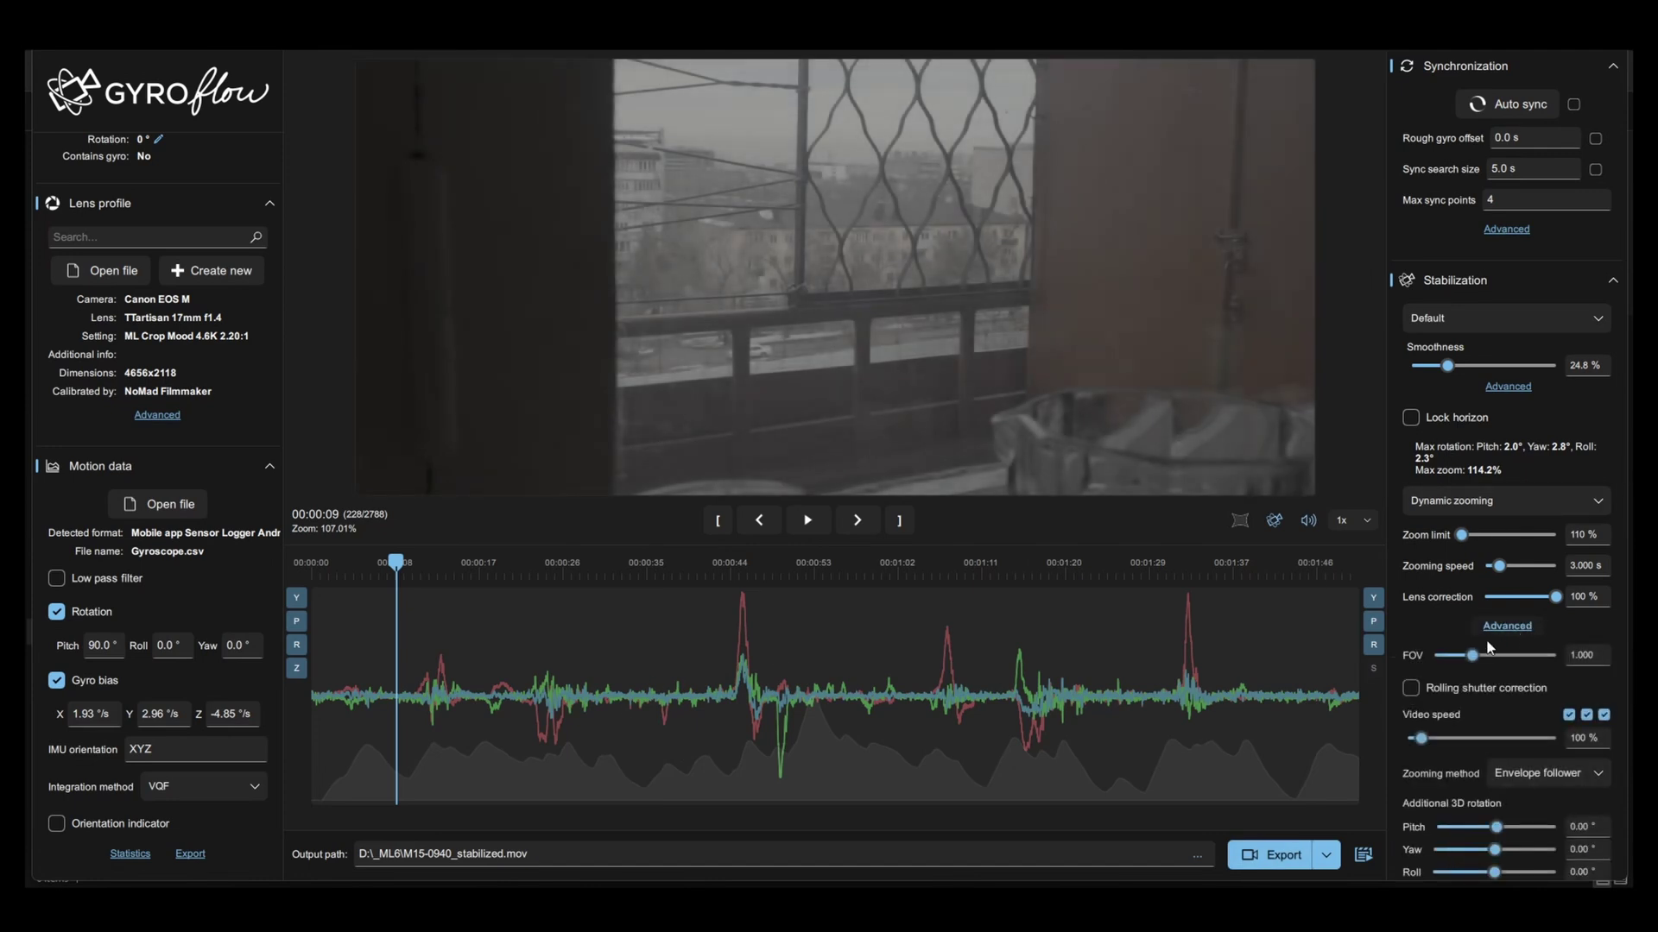
pyautogui.click(1459, 691)
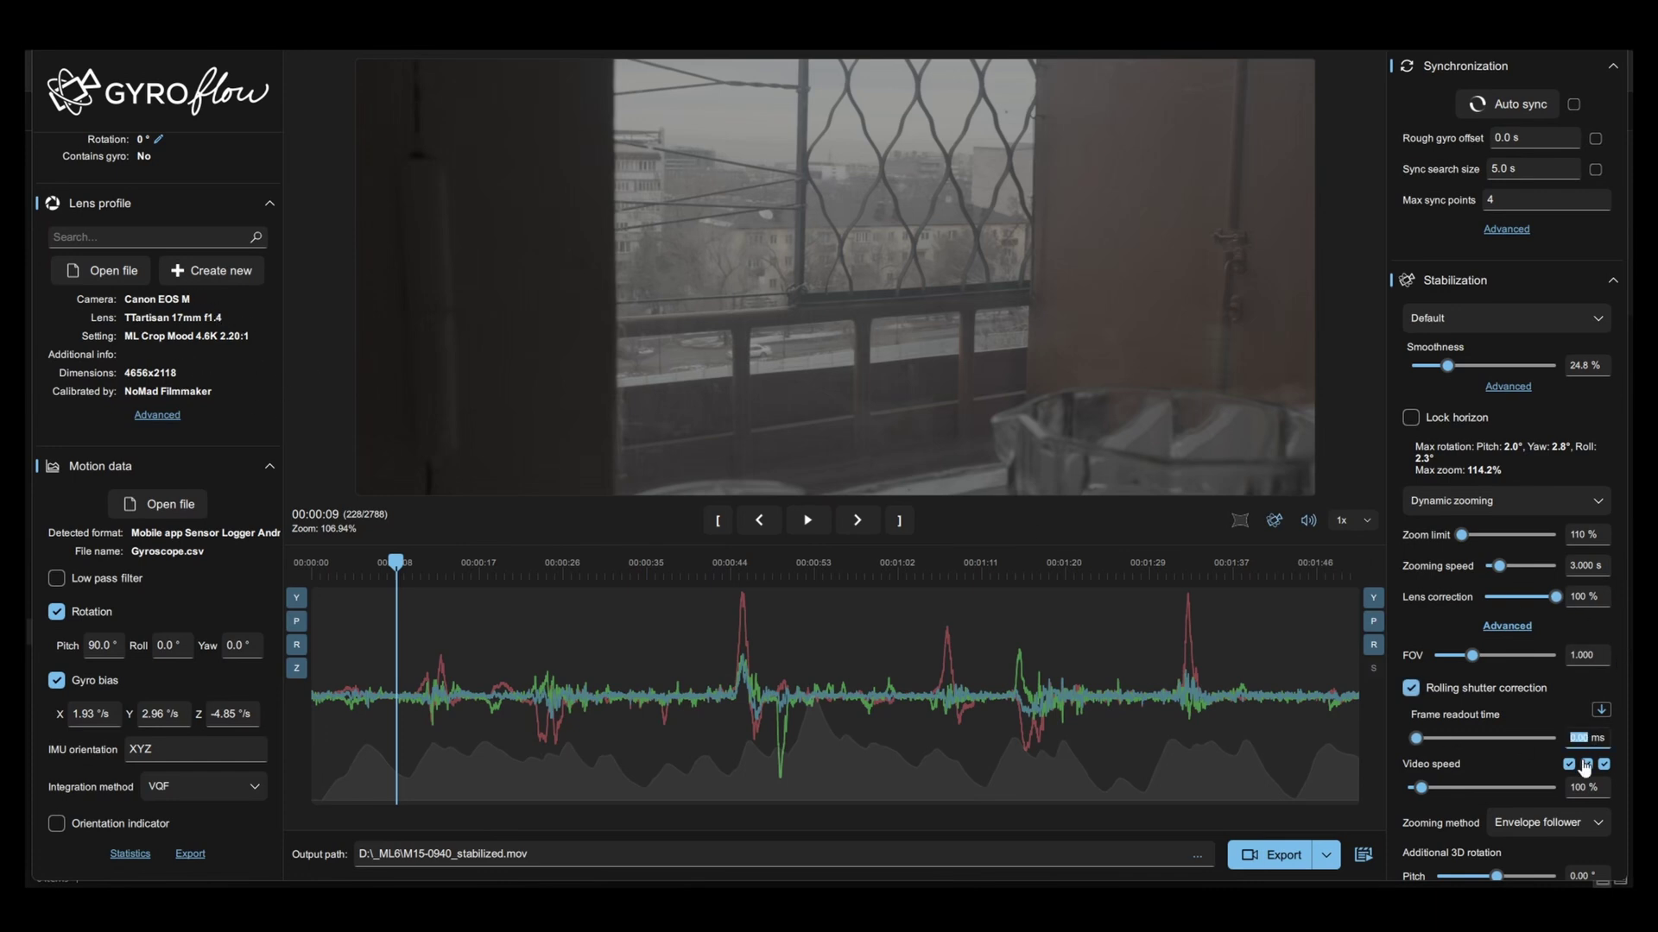
pyautogui.write('33')
pyautogui.press('Return')
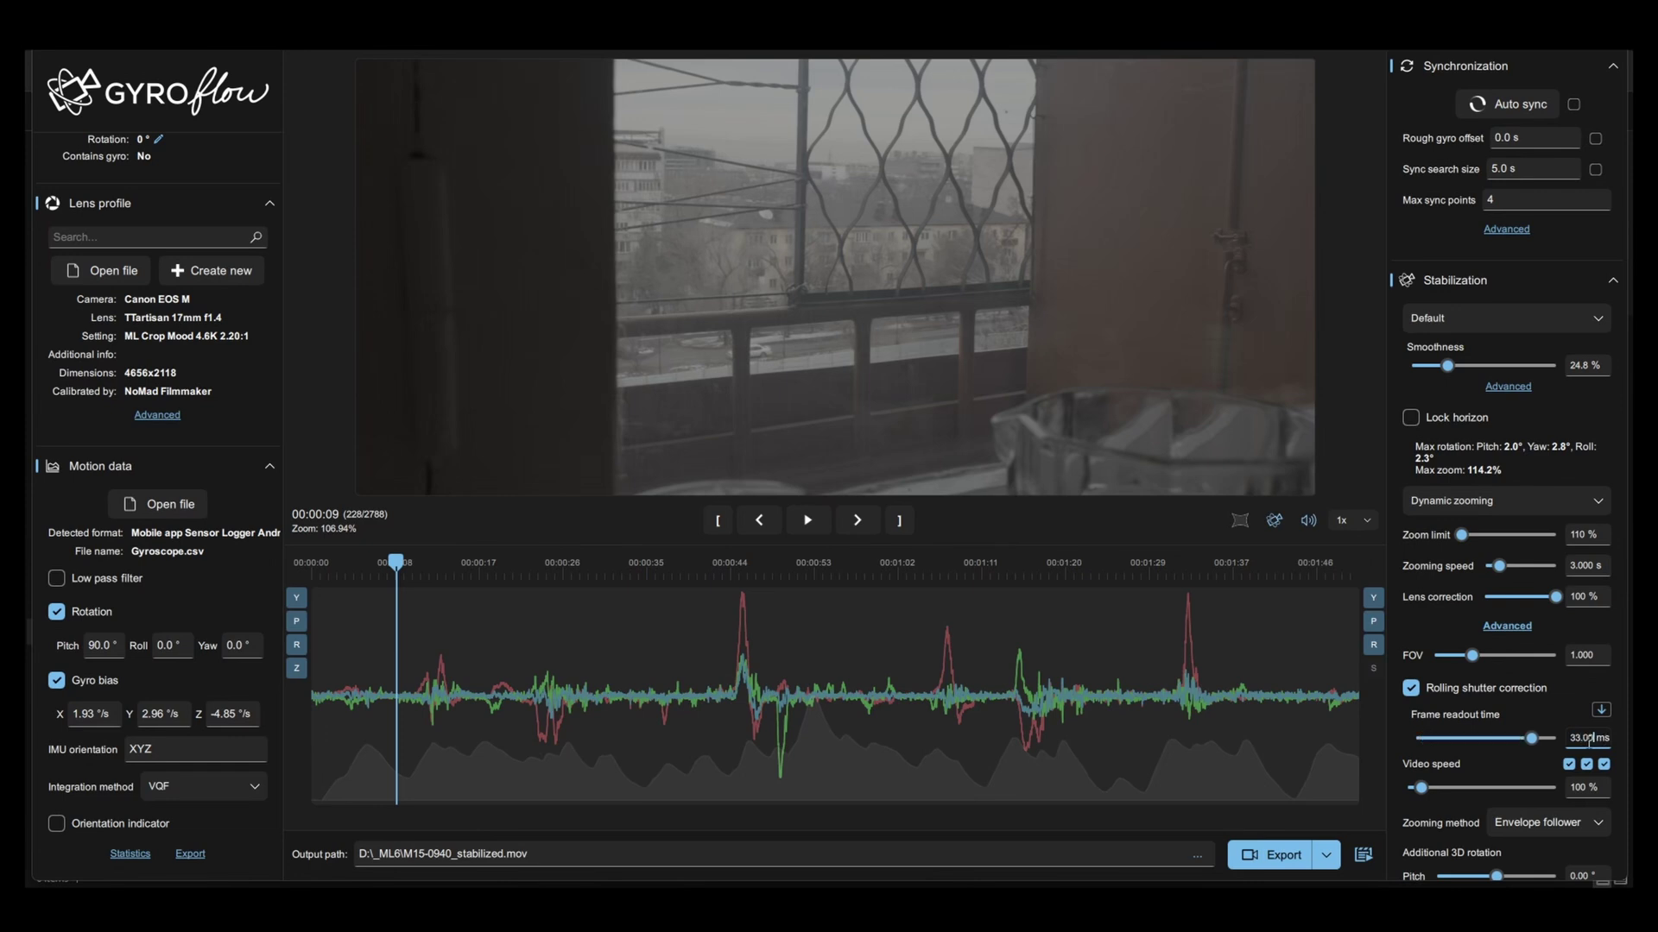
# Auto sync the clip with the gyro data using 4 sync points and inspect the motion curves during the analysis
pyautogui.click(1514, 111)
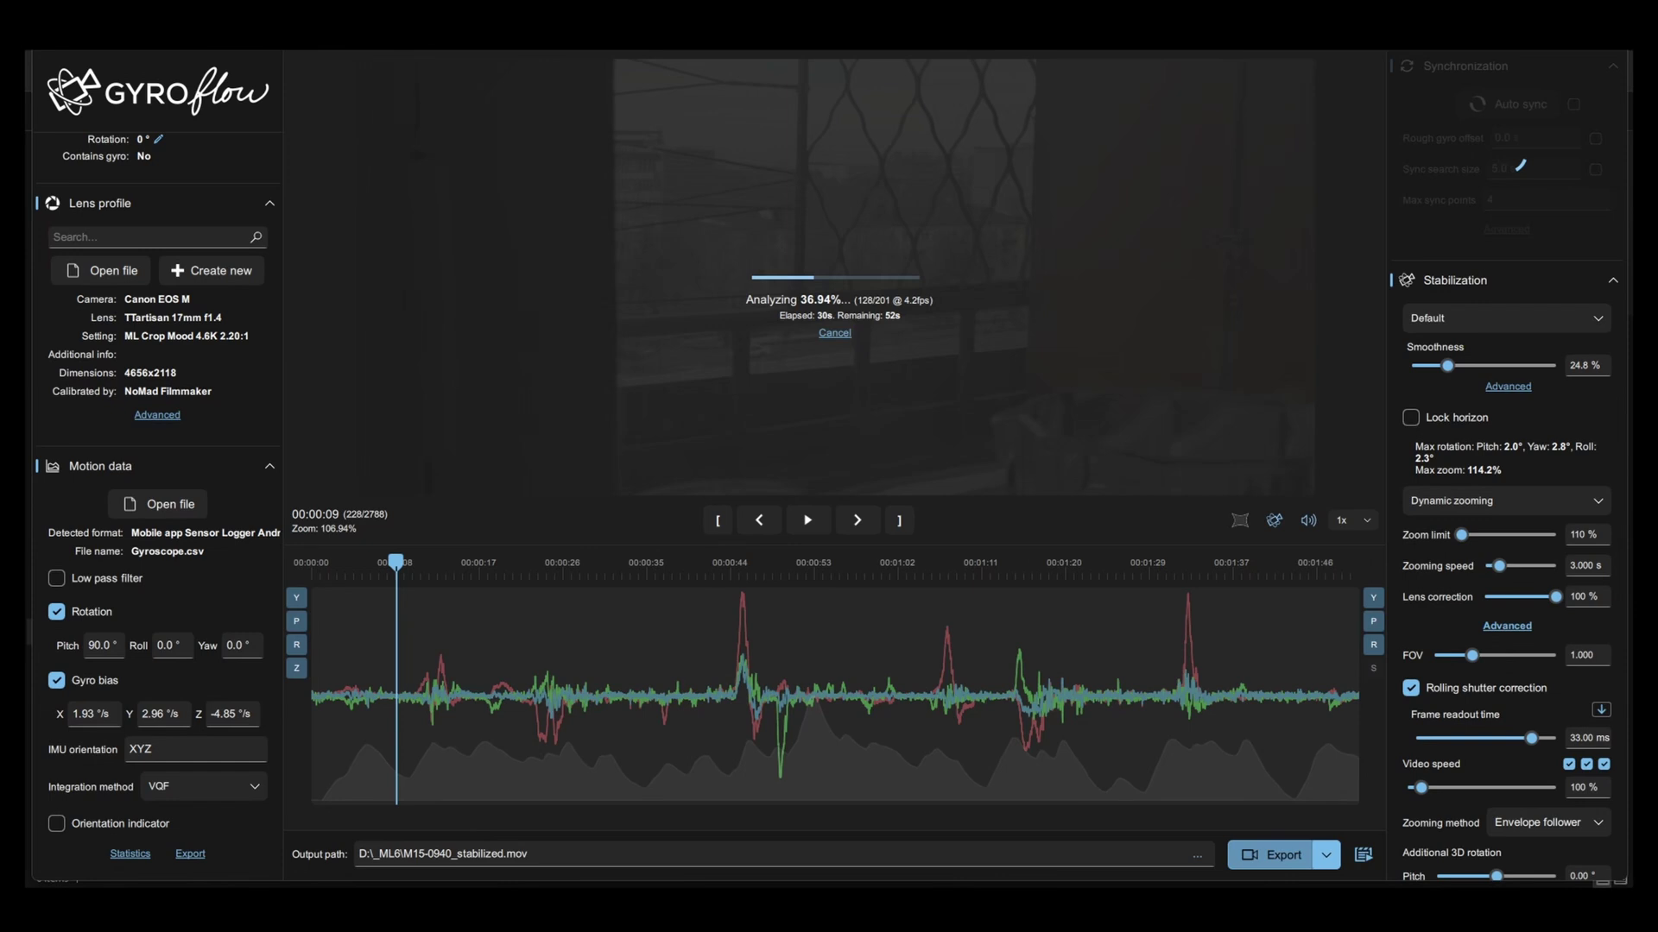
pyautogui.scroll(5, 483, 713)
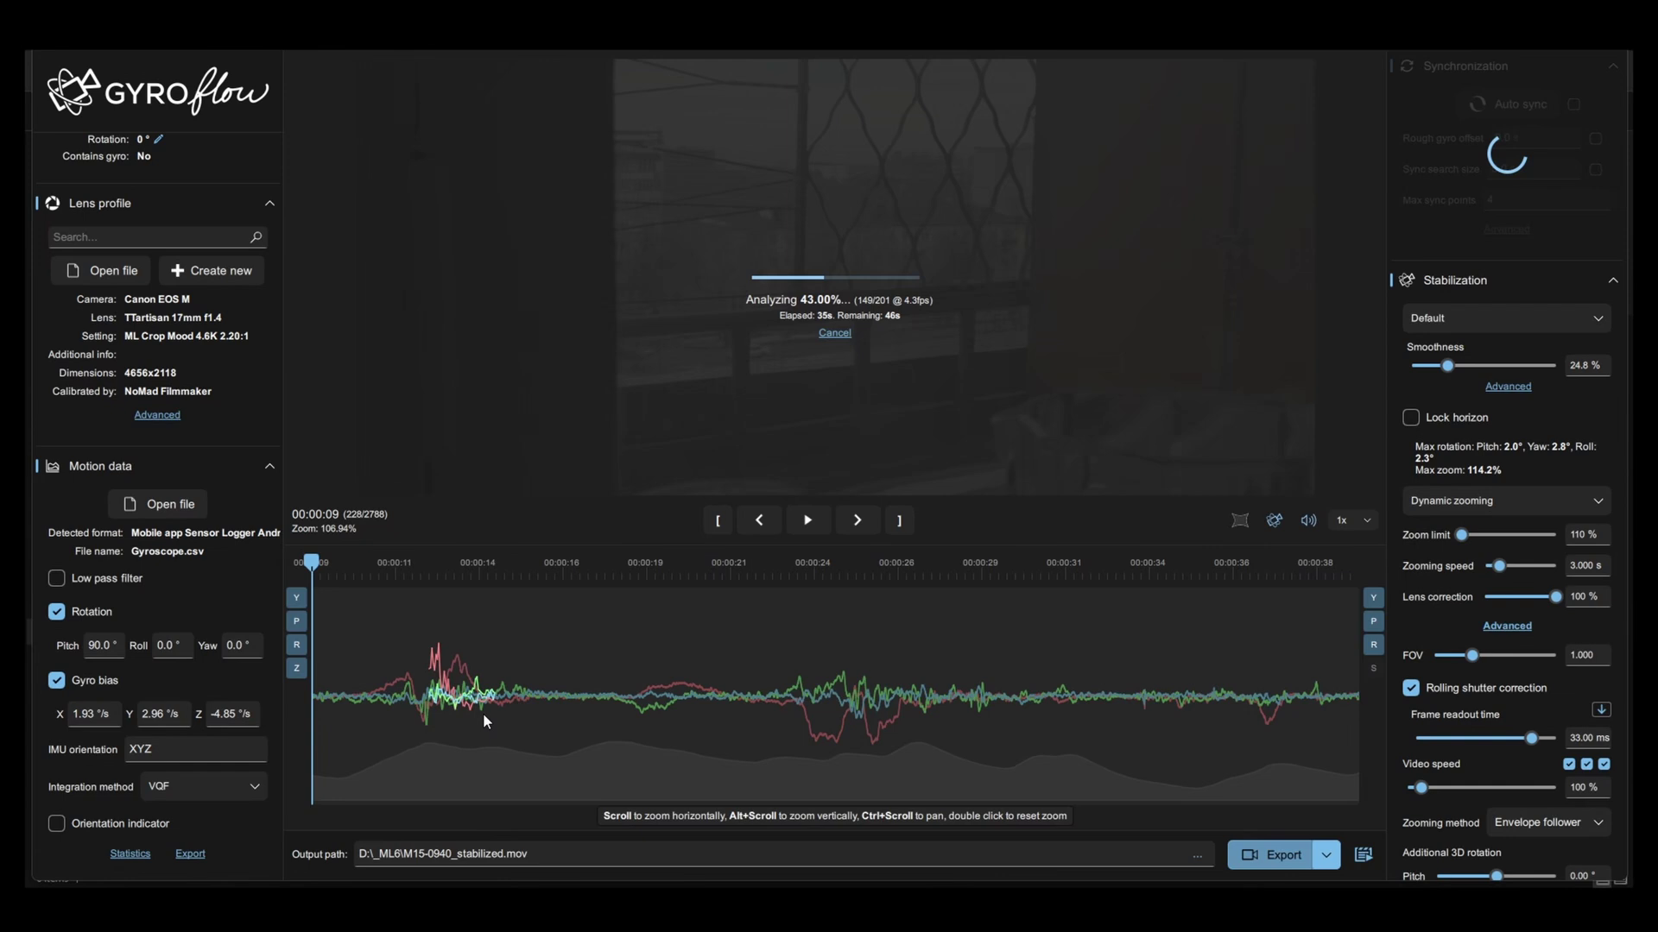
pyautogui.scroll(3, 1269, 698)
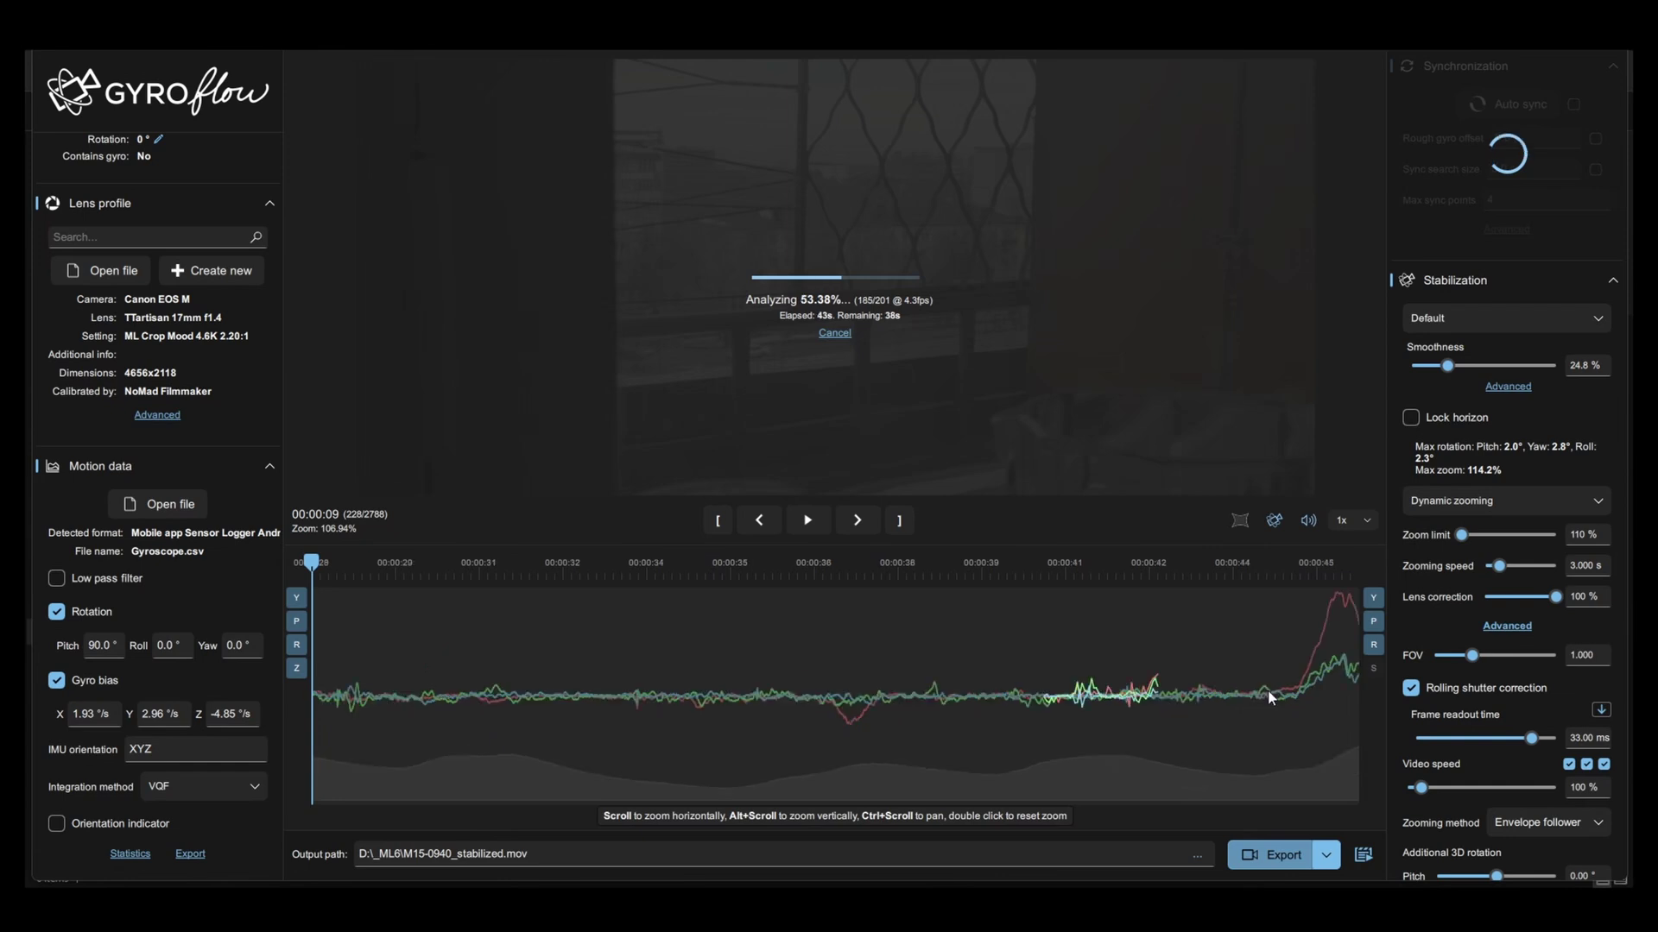
pyautogui.scroll(-5, 1209, 703)
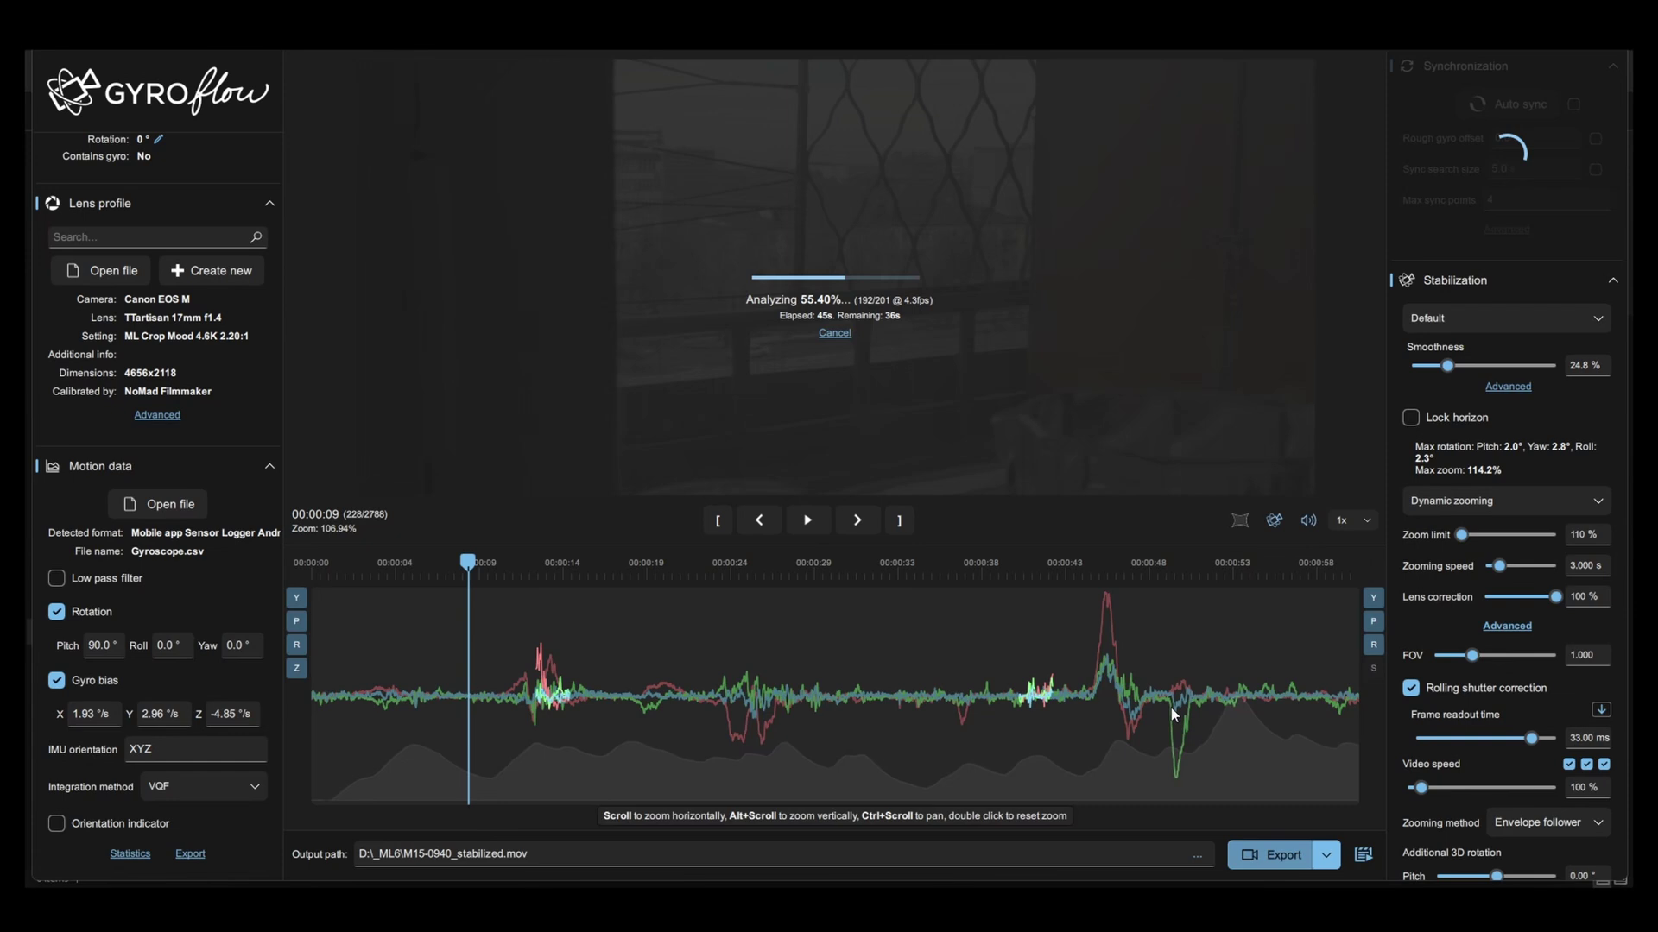
pyautogui.scroll(-3, 1292, 716)
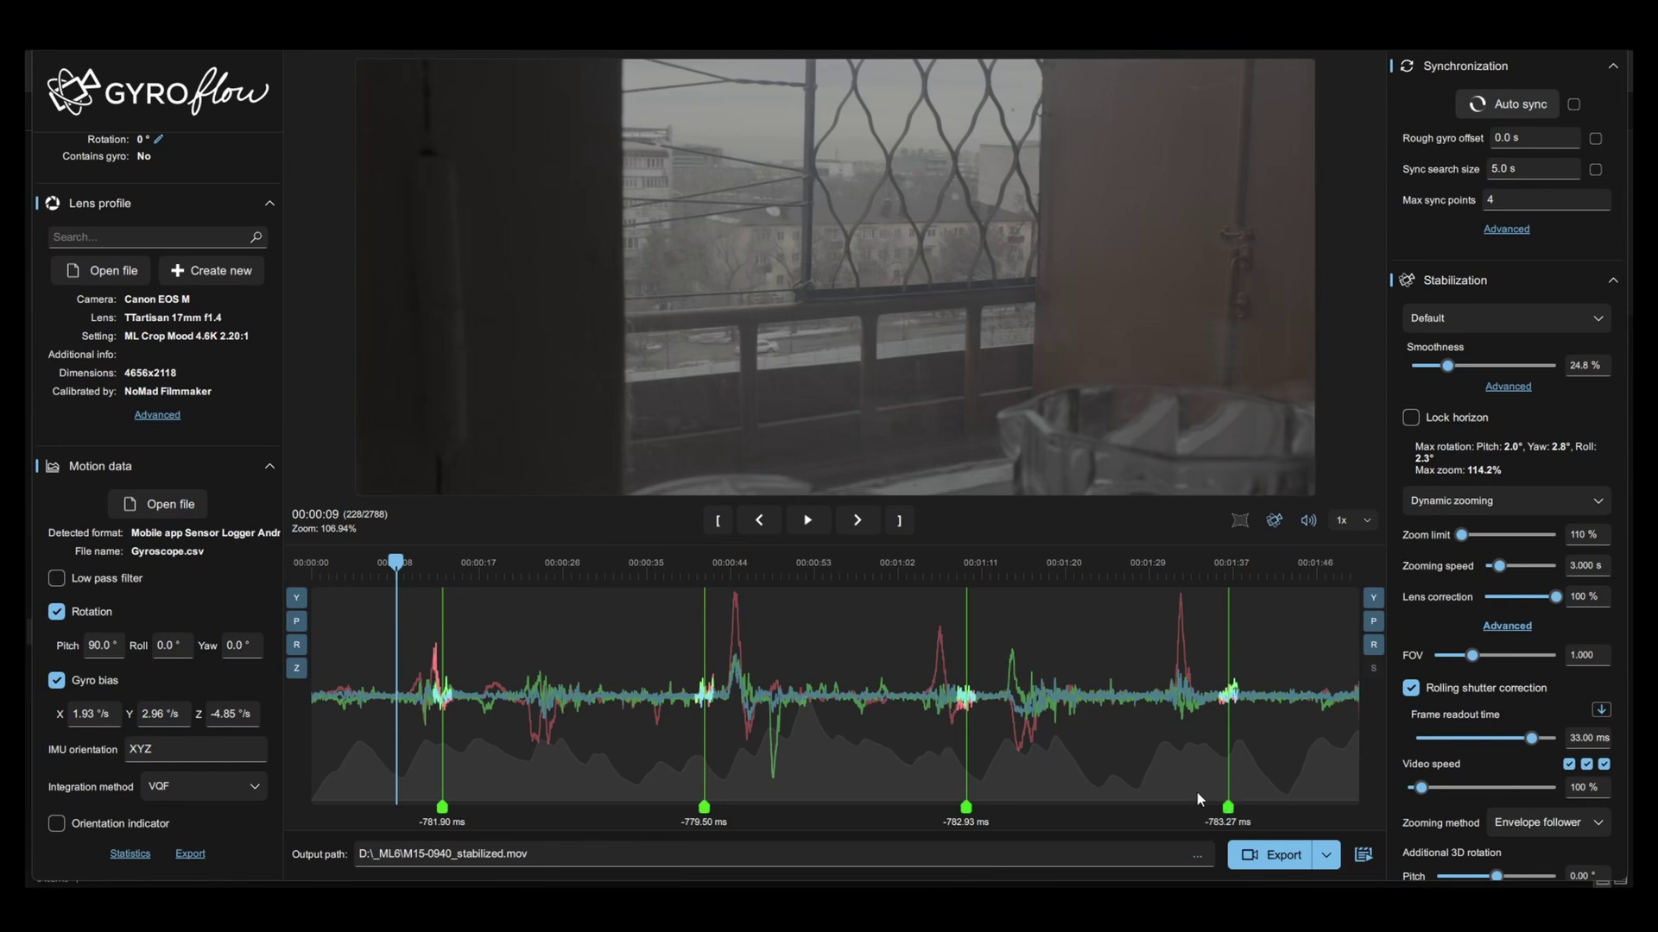
# Add an auto sync point at 00:01:15, at the strong motion near the third sync point
pyautogui.click(1017, 587)
pyautogui.rightClick(1018, 588)
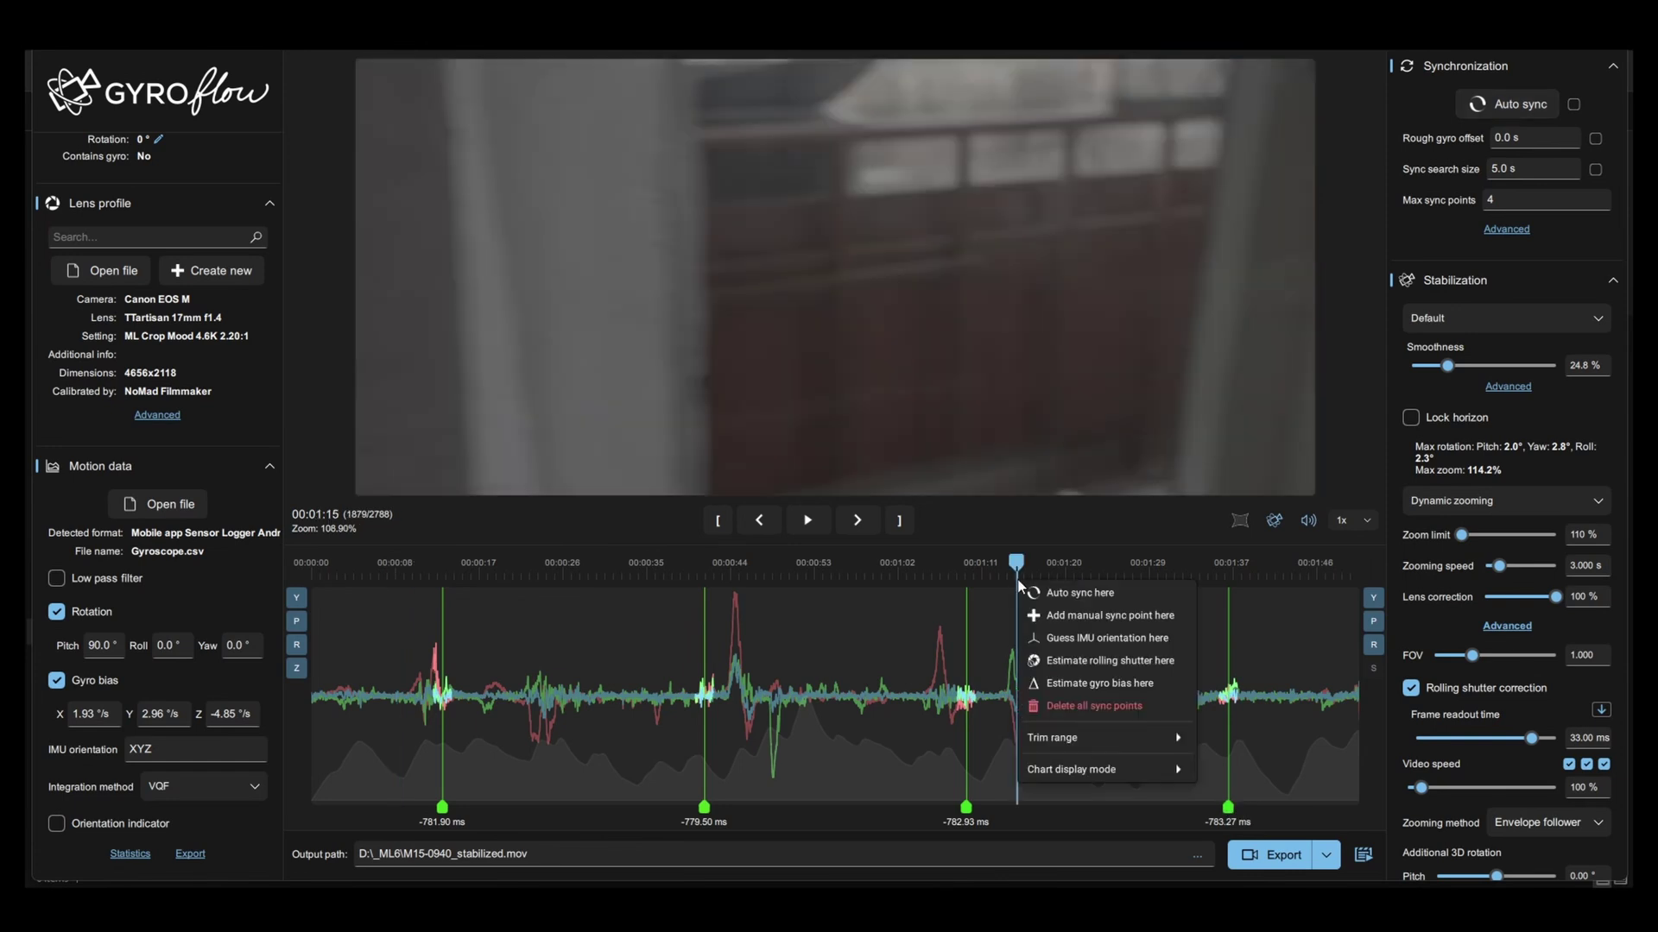
pyautogui.click(1077, 596)
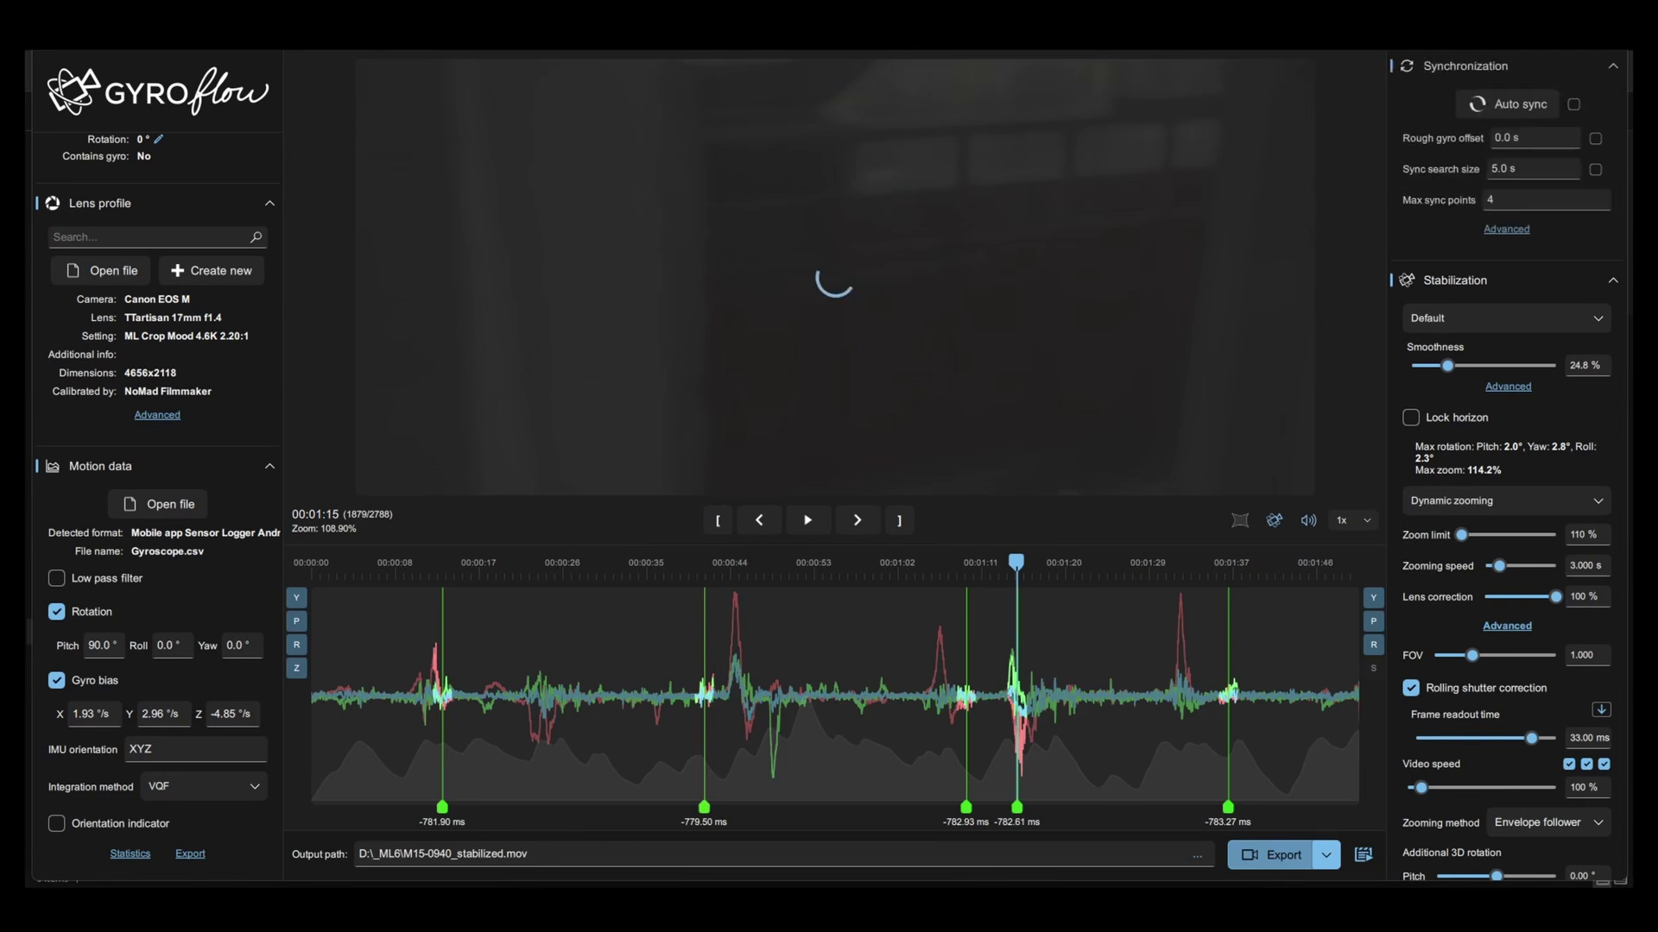
# Delete the first, second and last sync points from the timeline
pyautogui.rightClick(705, 807)
pyautogui.click(734, 820)
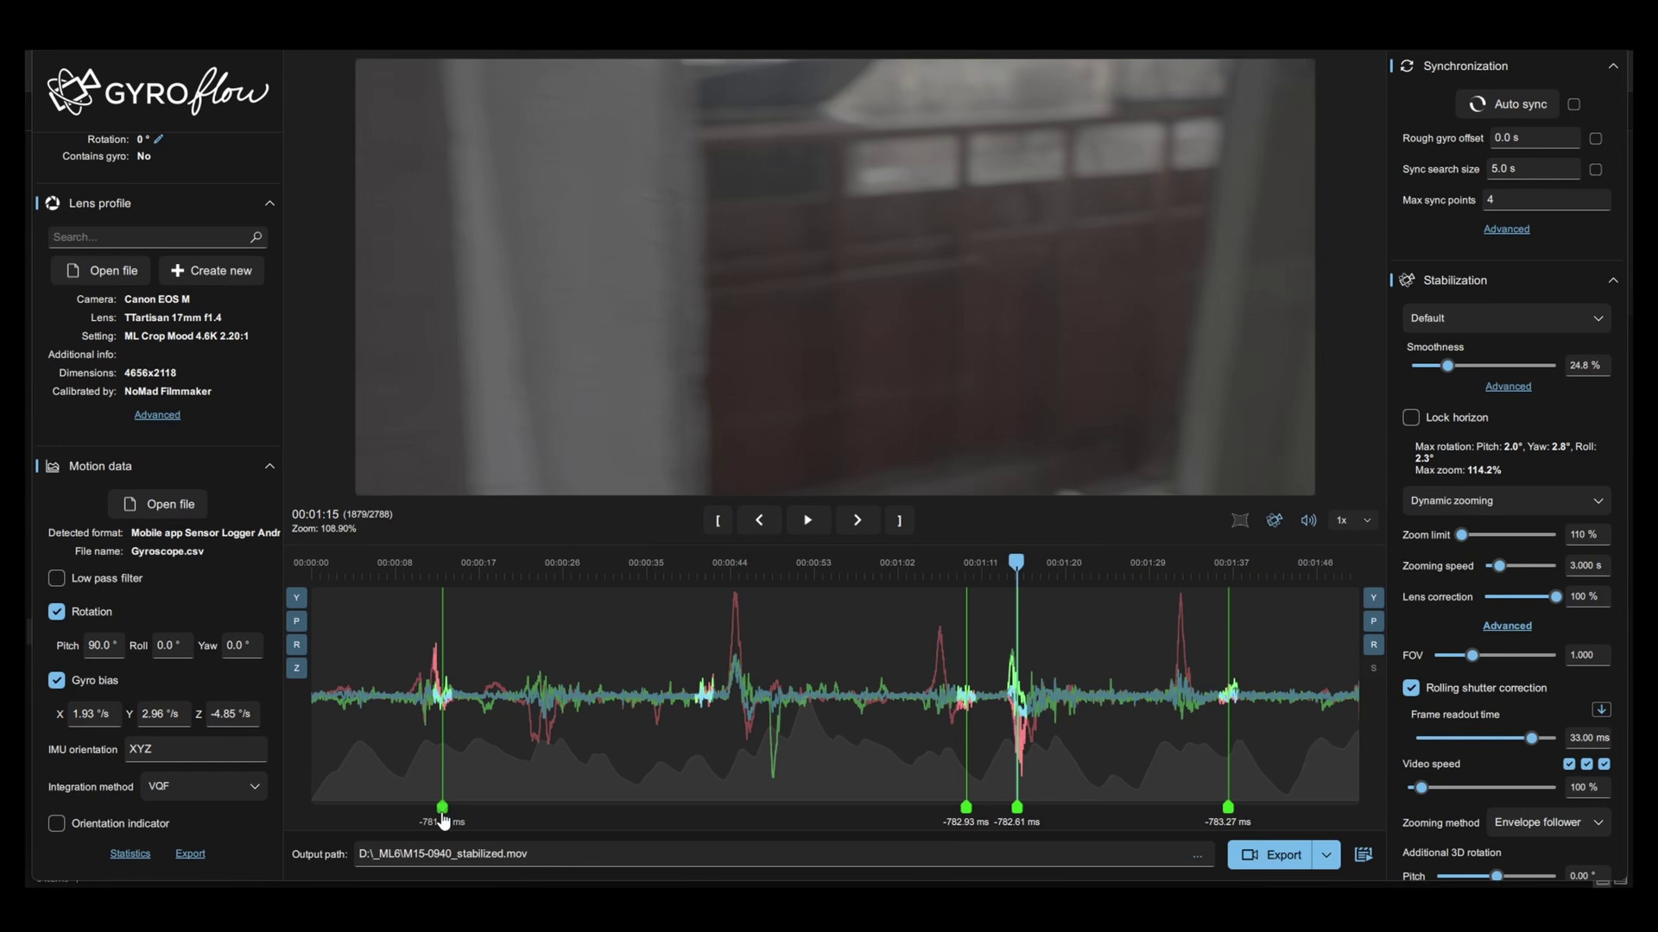
pyautogui.rightClick(443, 812)
pyautogui.click(513, 715)
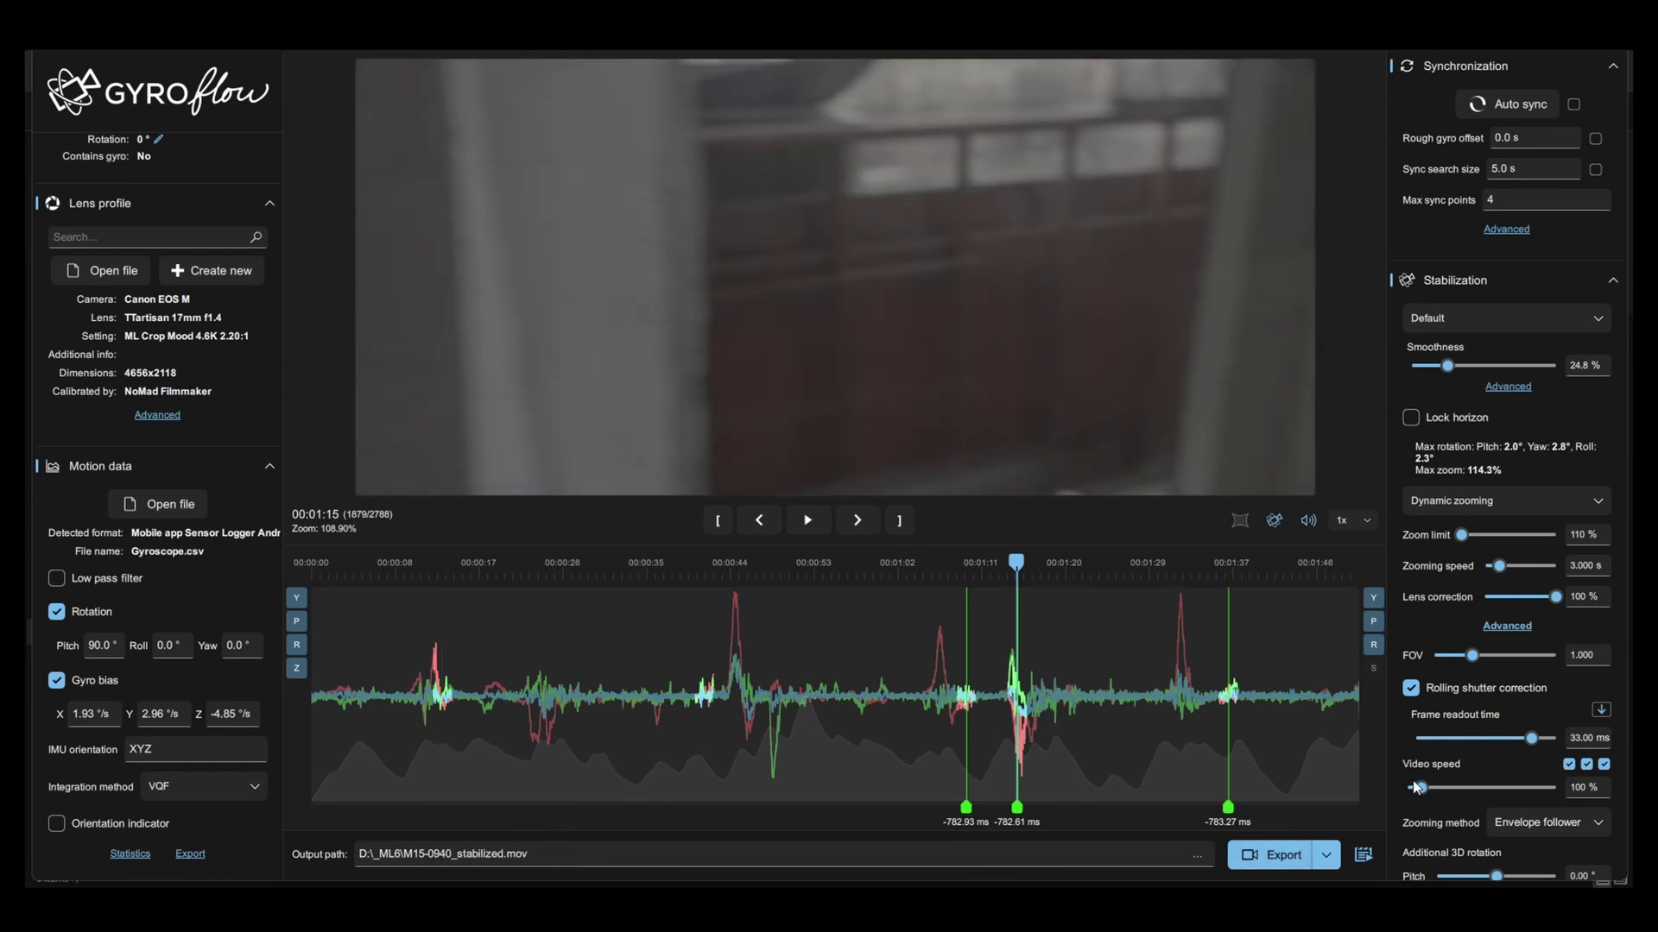
pyautogui.rightClick(1227, 807)
pyautogui.click(1266, 831)
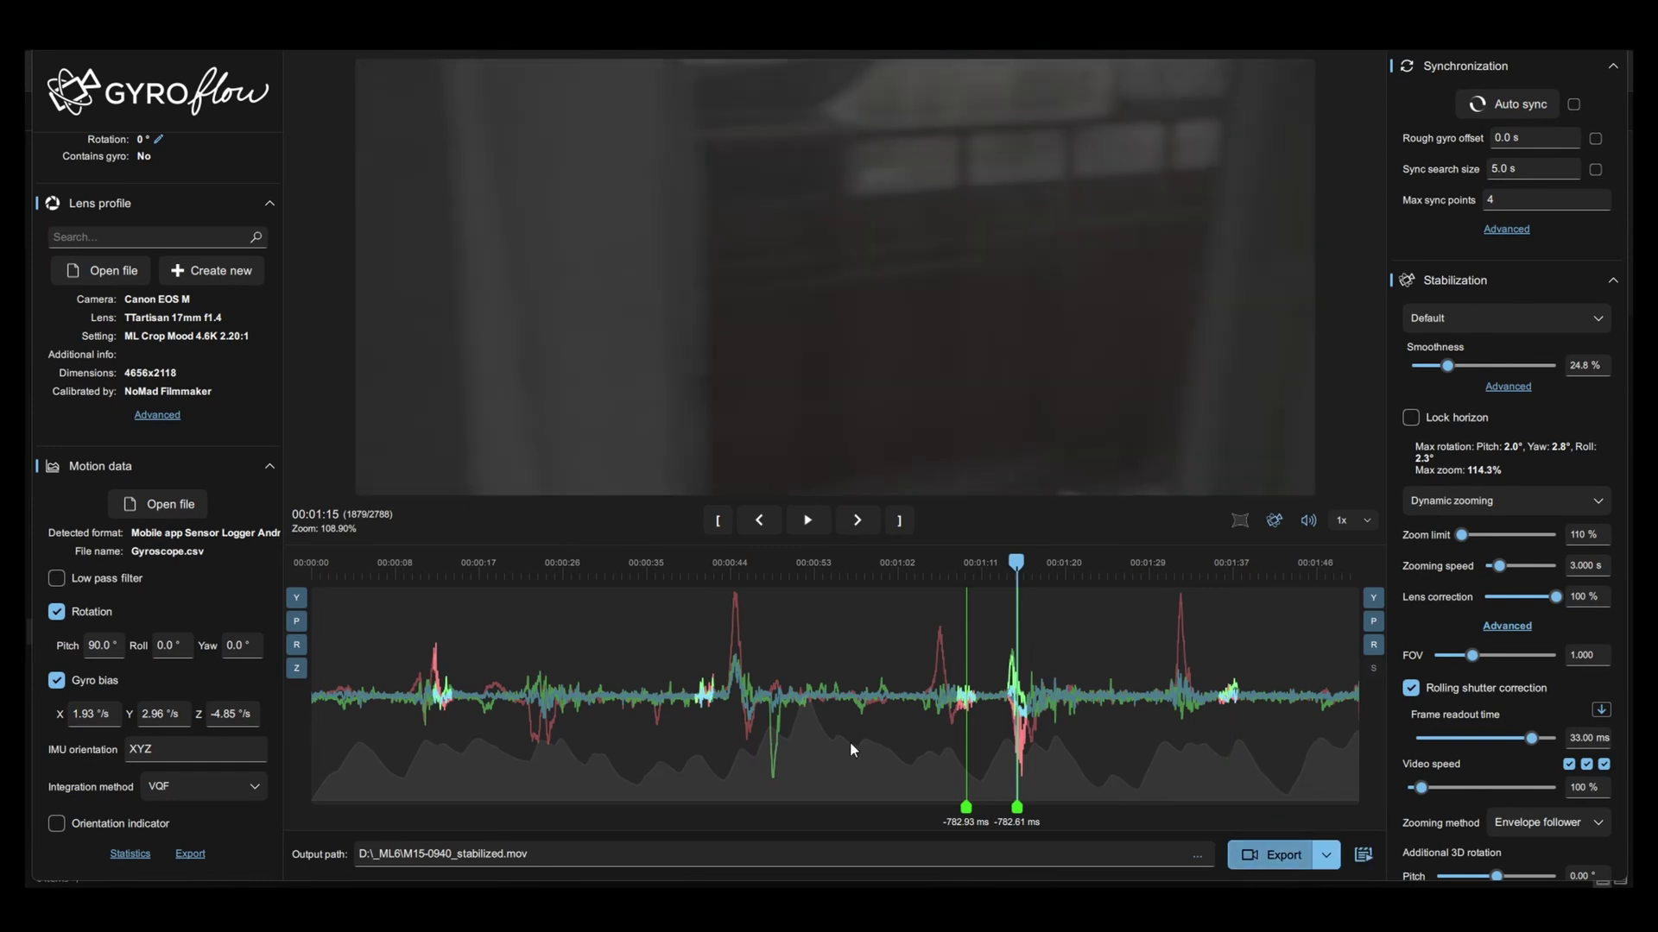
# Try an auto sync at 00:00:24 and compare its motion curves with the gyro data
pyautogui.click(536, 568)
pyautogui.rightClick(534, 572)
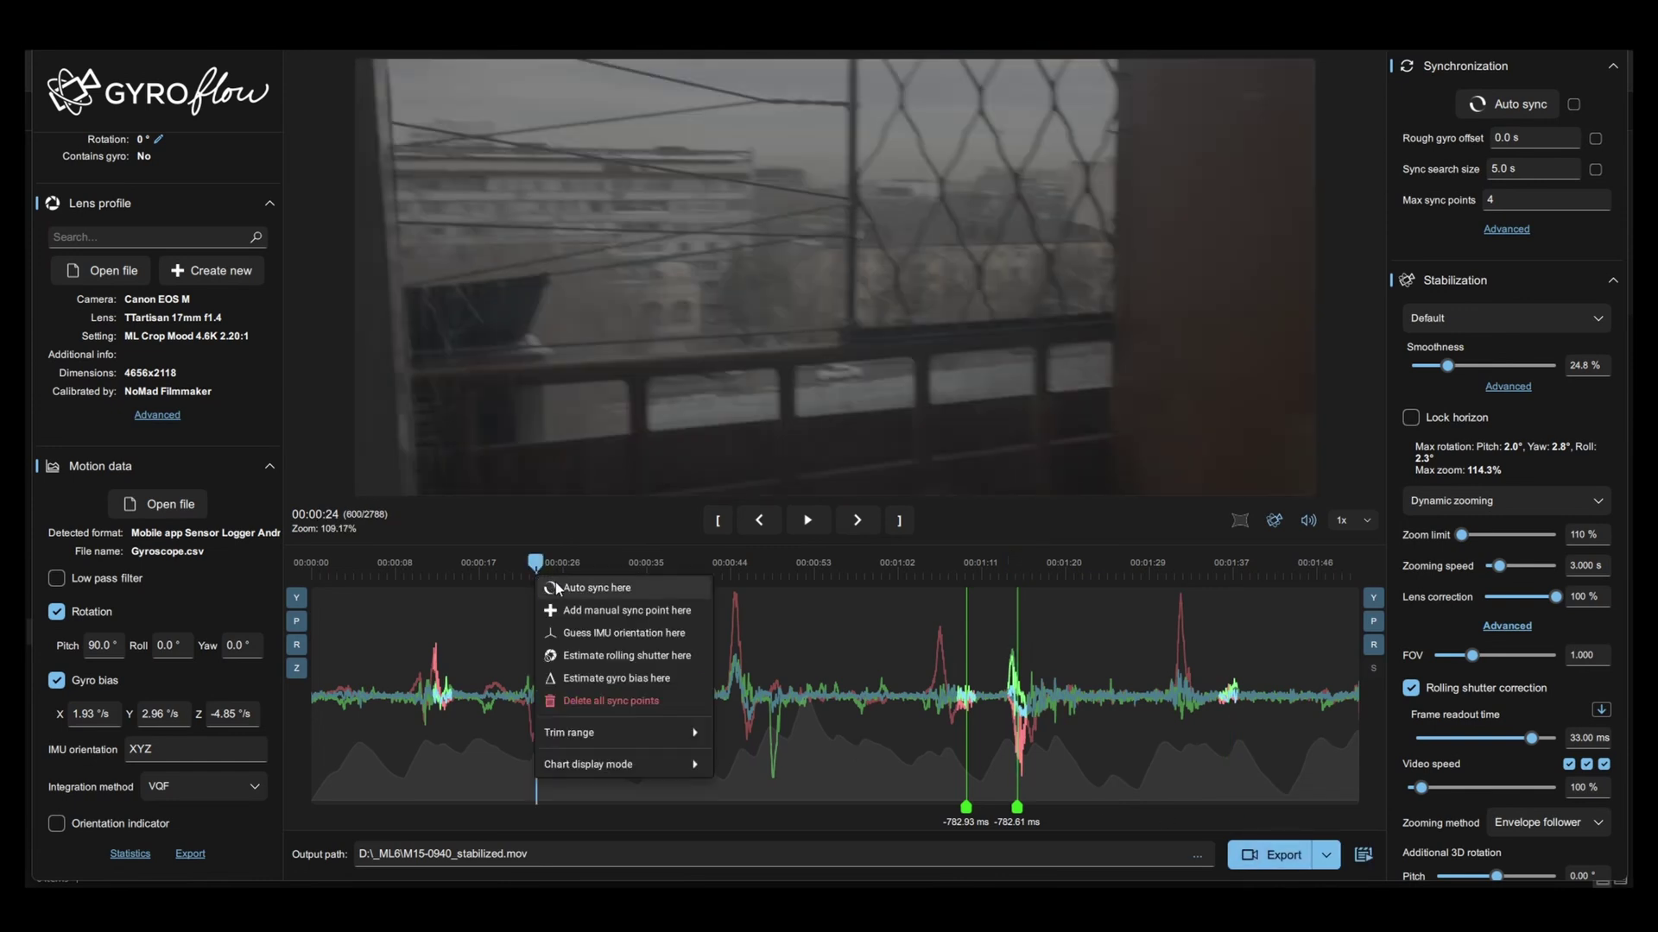
pyautogui.click(578, 593)
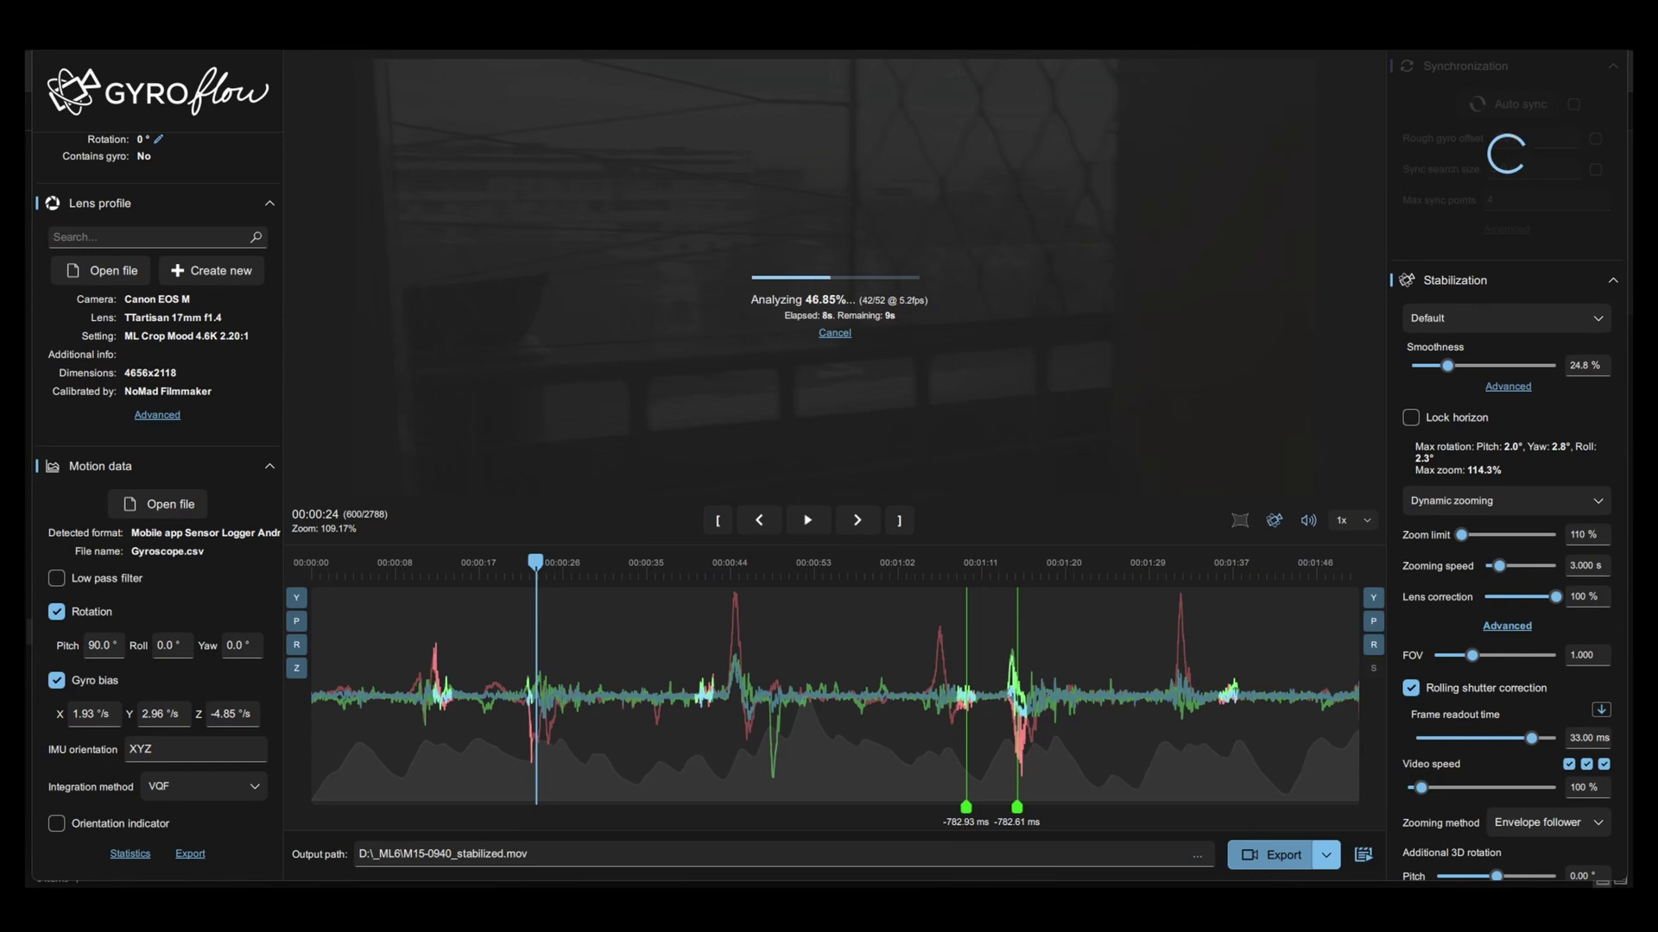
pyautogui.scroll(1, 546, 696)
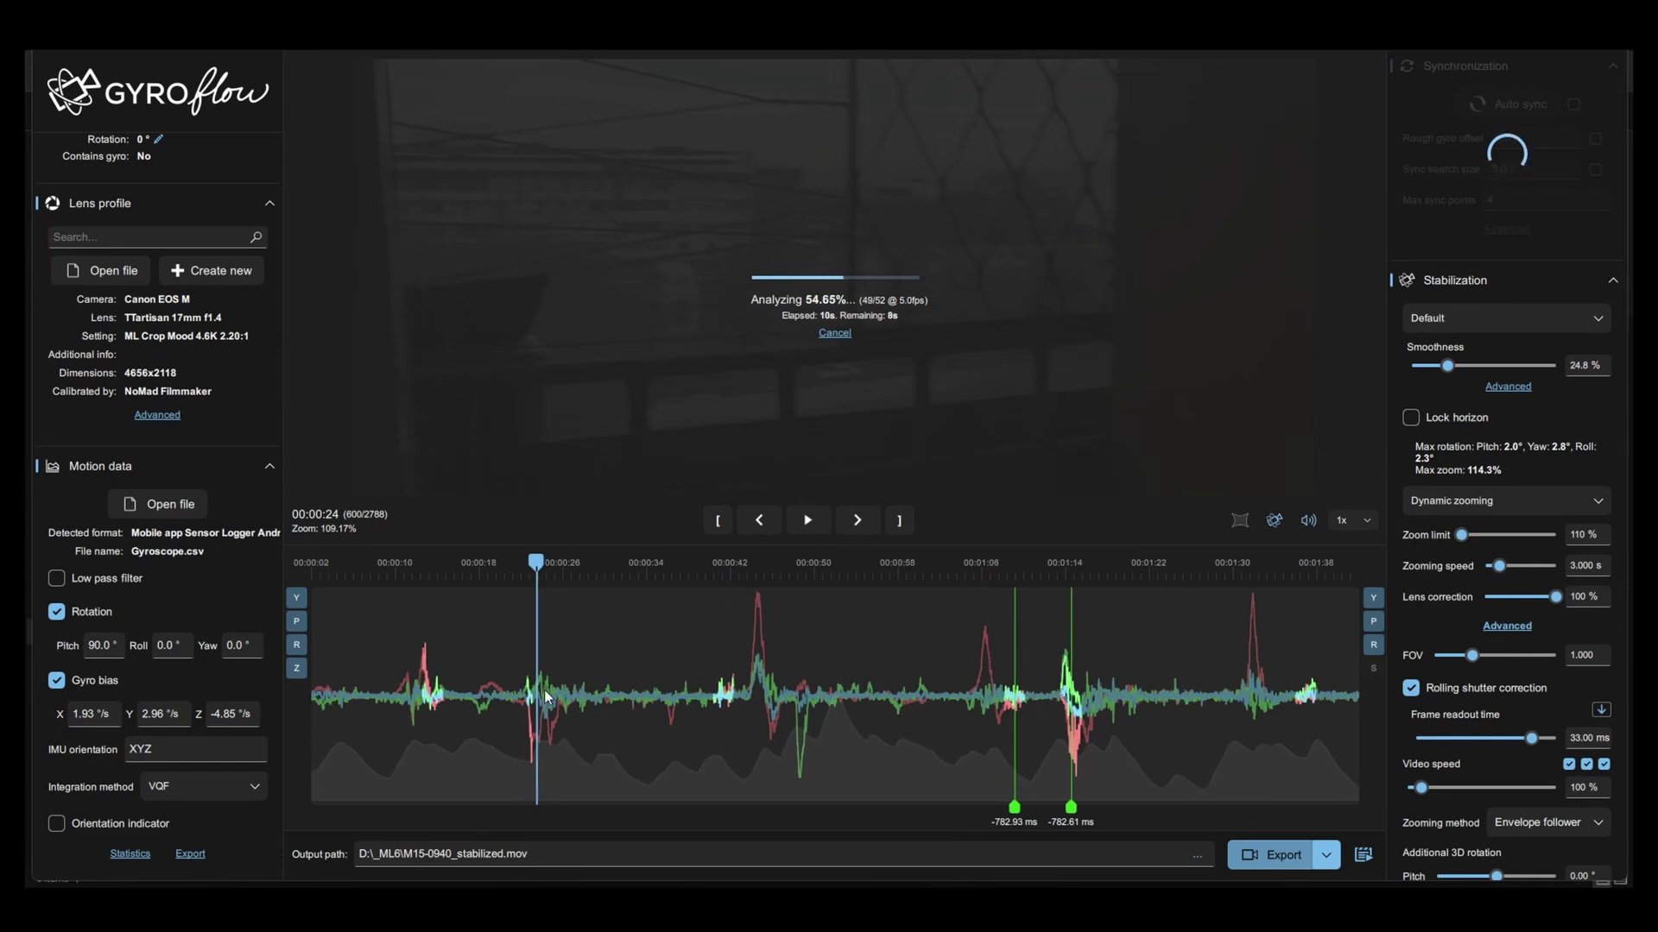
pyautogui.scroll(5, 553, 697)
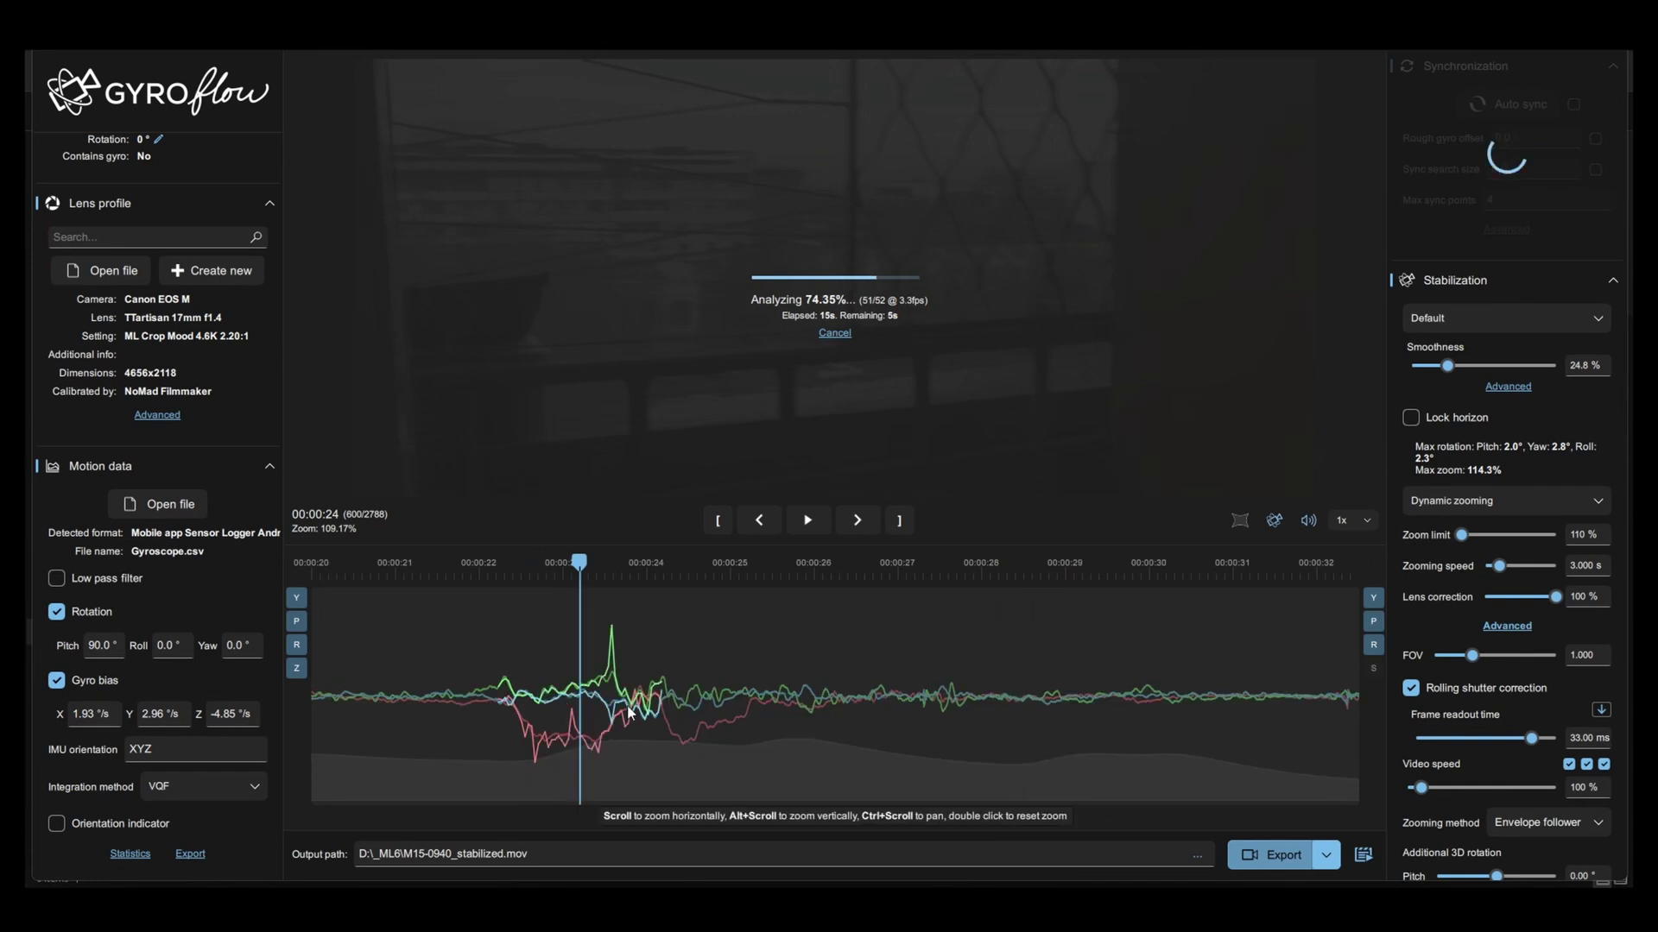
pyautogui.scroll(-2, 617, 708)
pyautogui.scroll(-3, 627, 705)
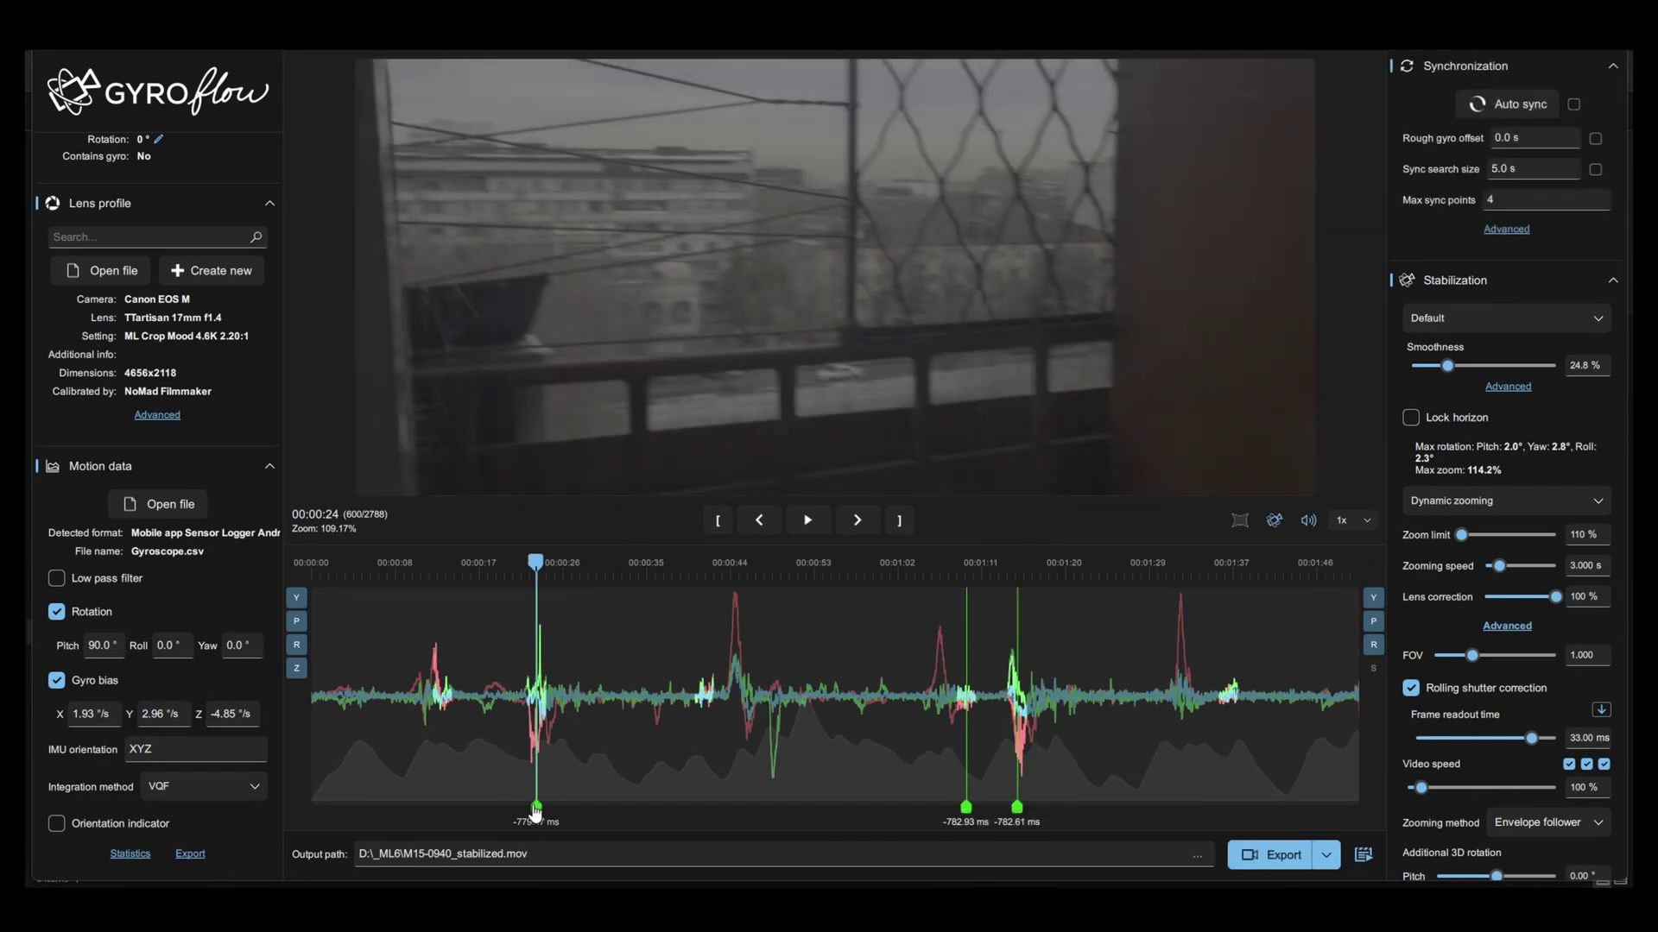
# Examine the curves around the 00:00:24 sync point up close and delete that point
pyautogui.scroll(5, 521, 691)
pyautogui.scroll(2, 568, 748)
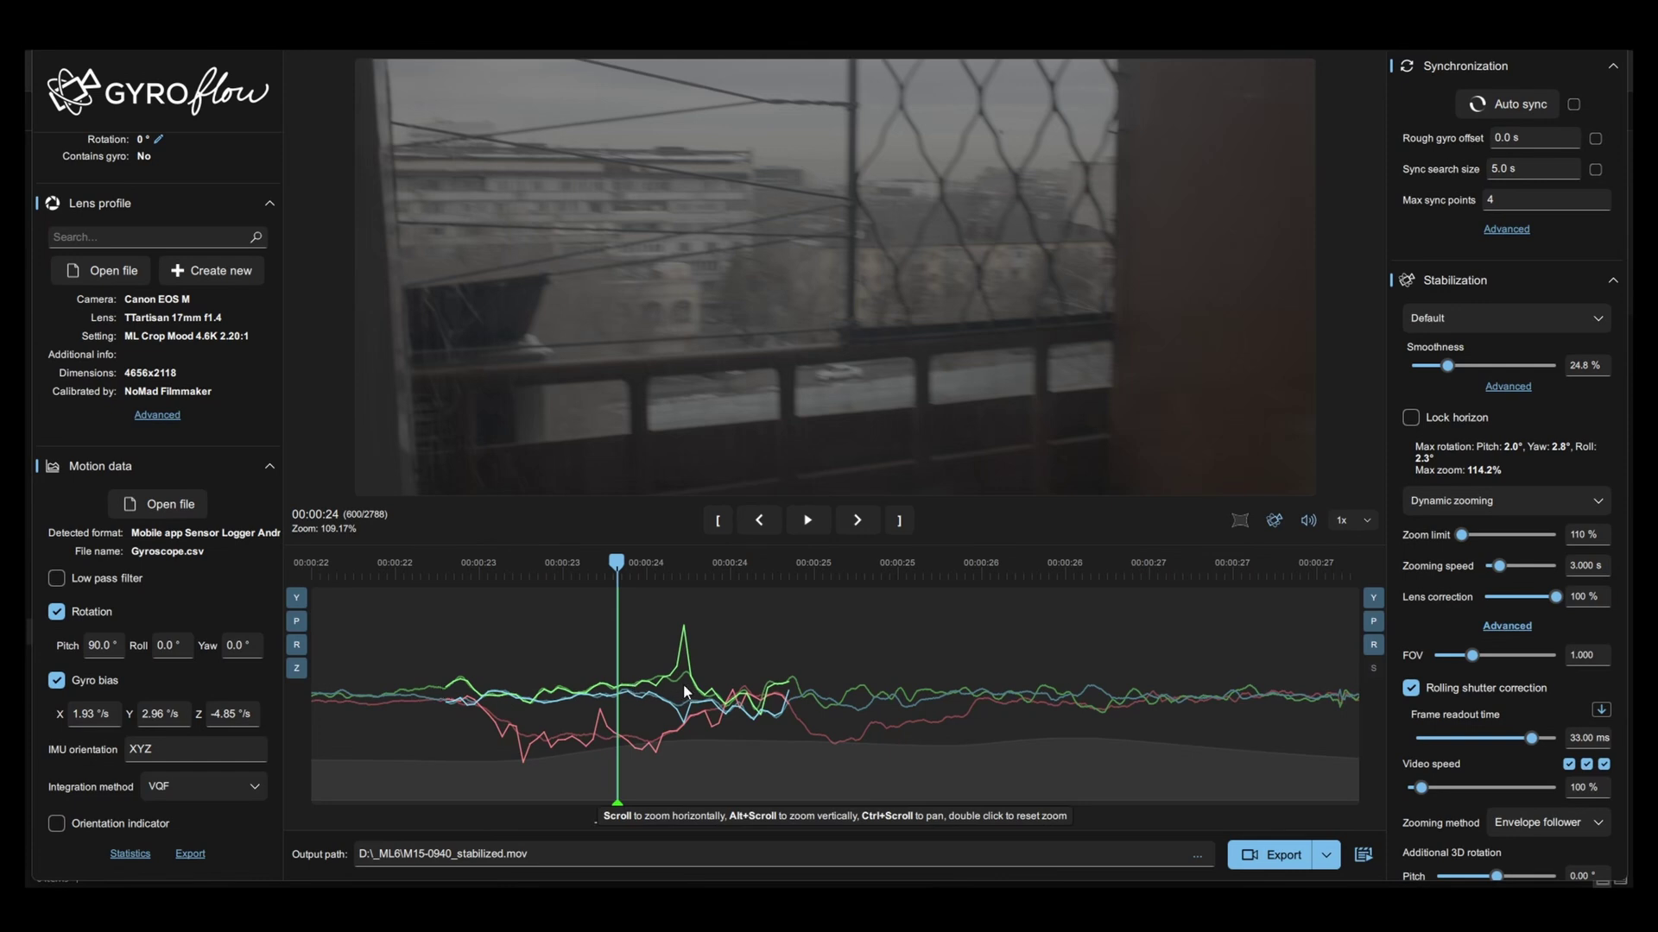
pyautogui.rightClick(625, 809)
pyautogui.click(656, 819)
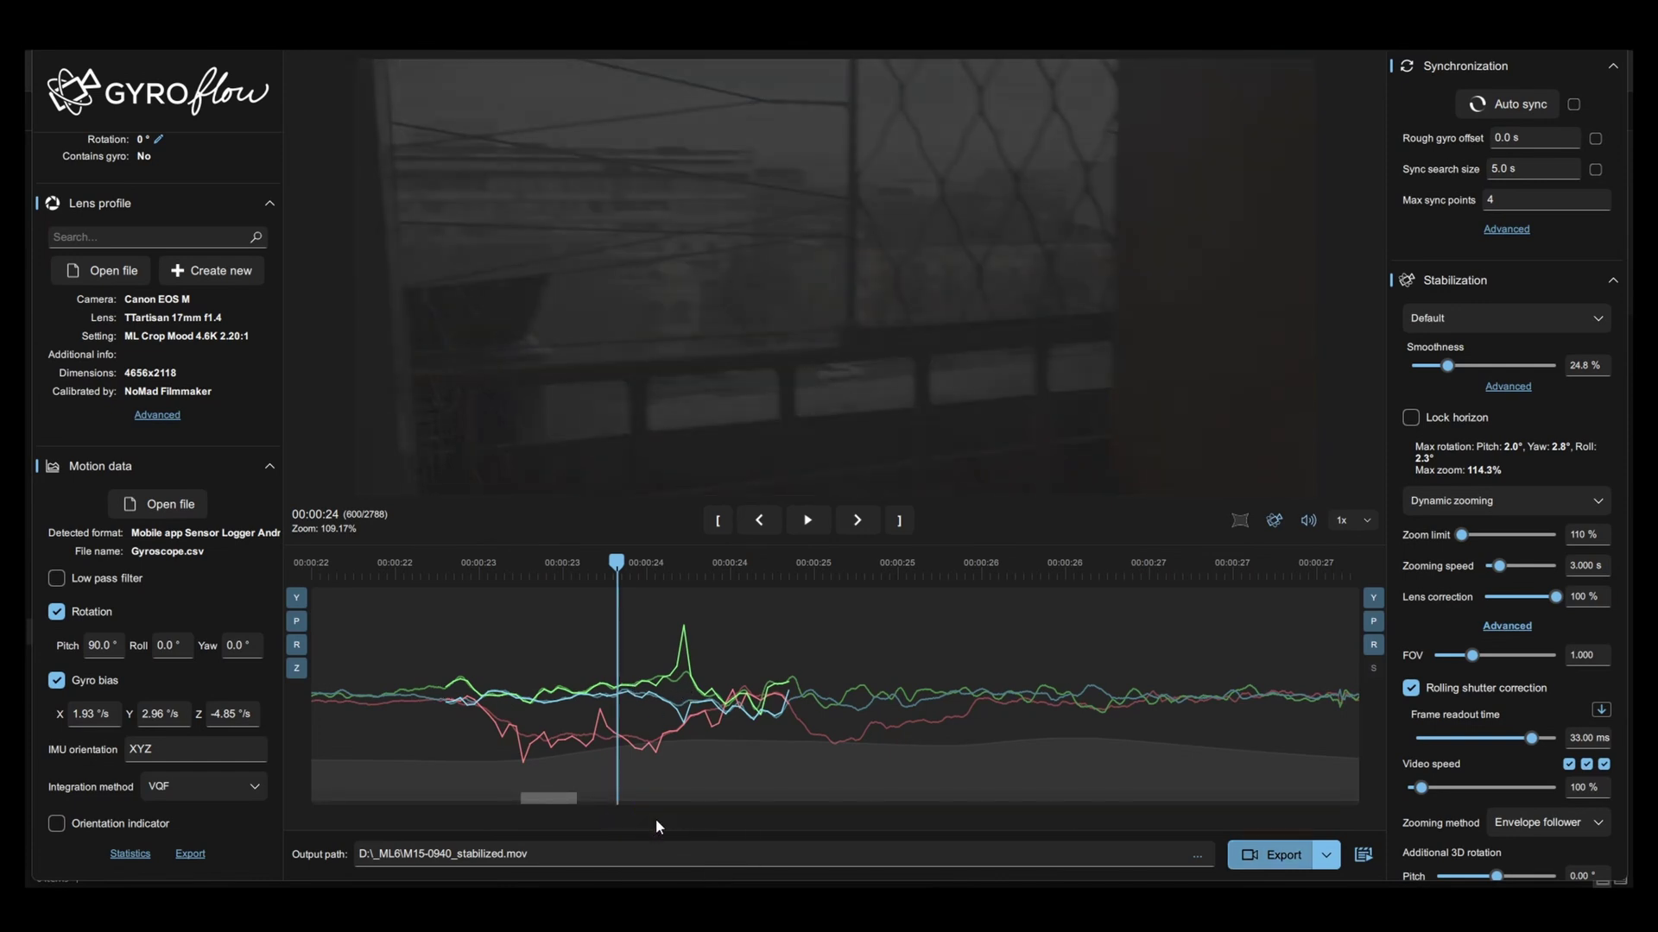
pyautogui.scroll(-10, 644, 715)
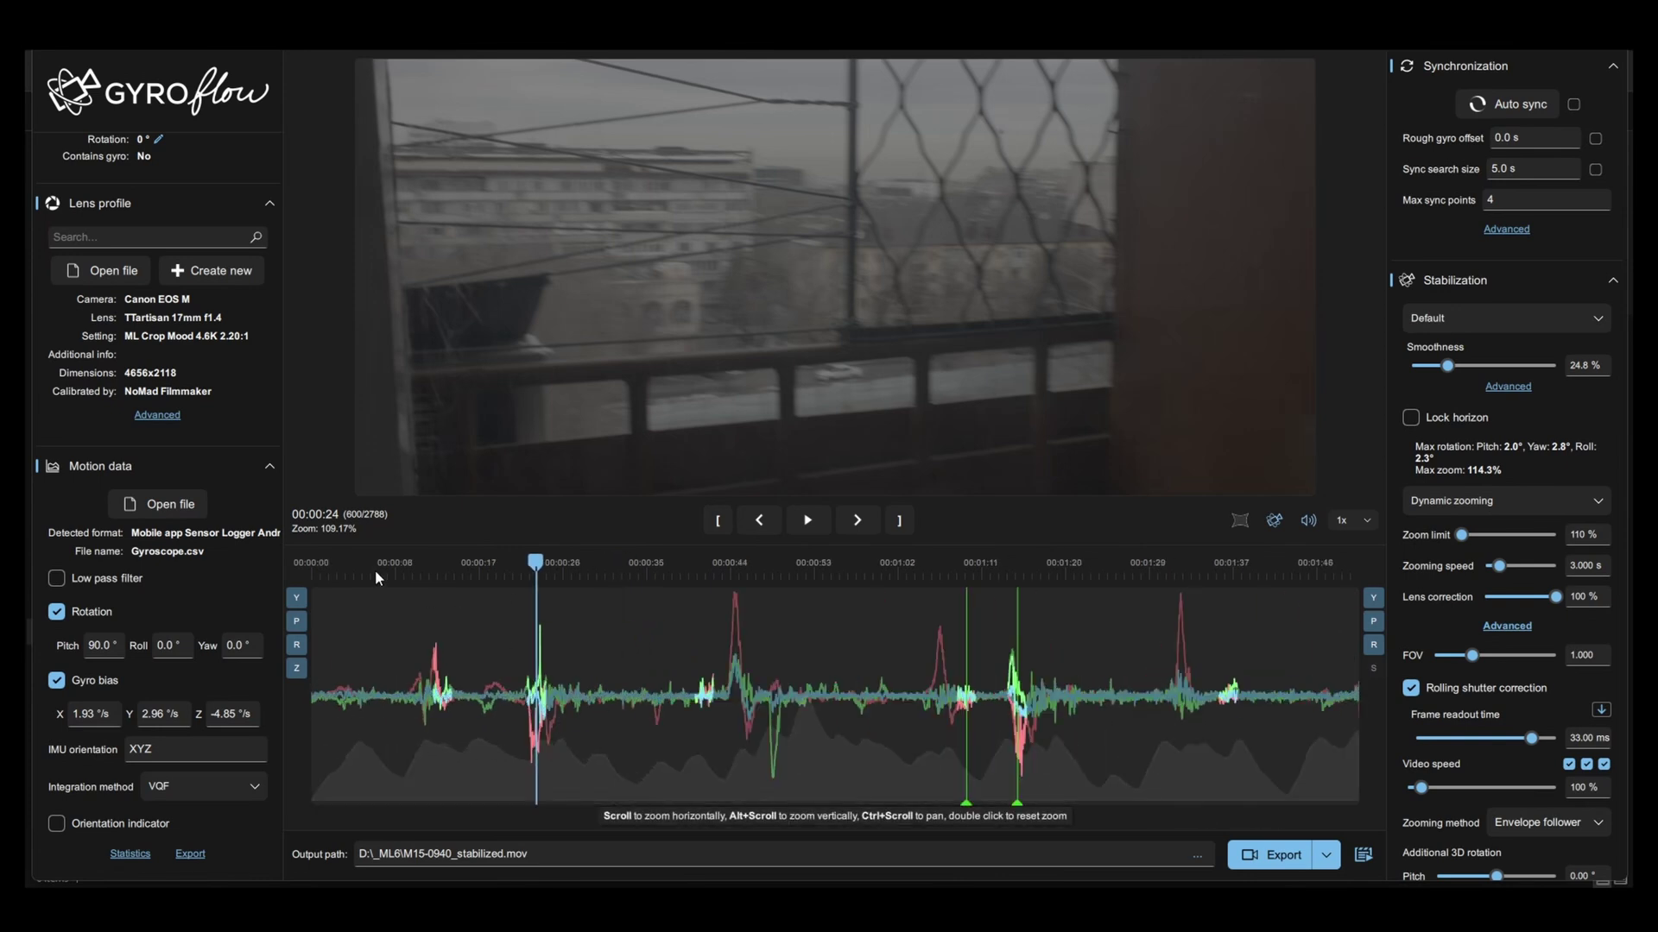
# Play the stabilized preview from near the start and check it briefly in the stabilization overview
pyautogui.click(319, 577)
pyautogui.click(807, 521)
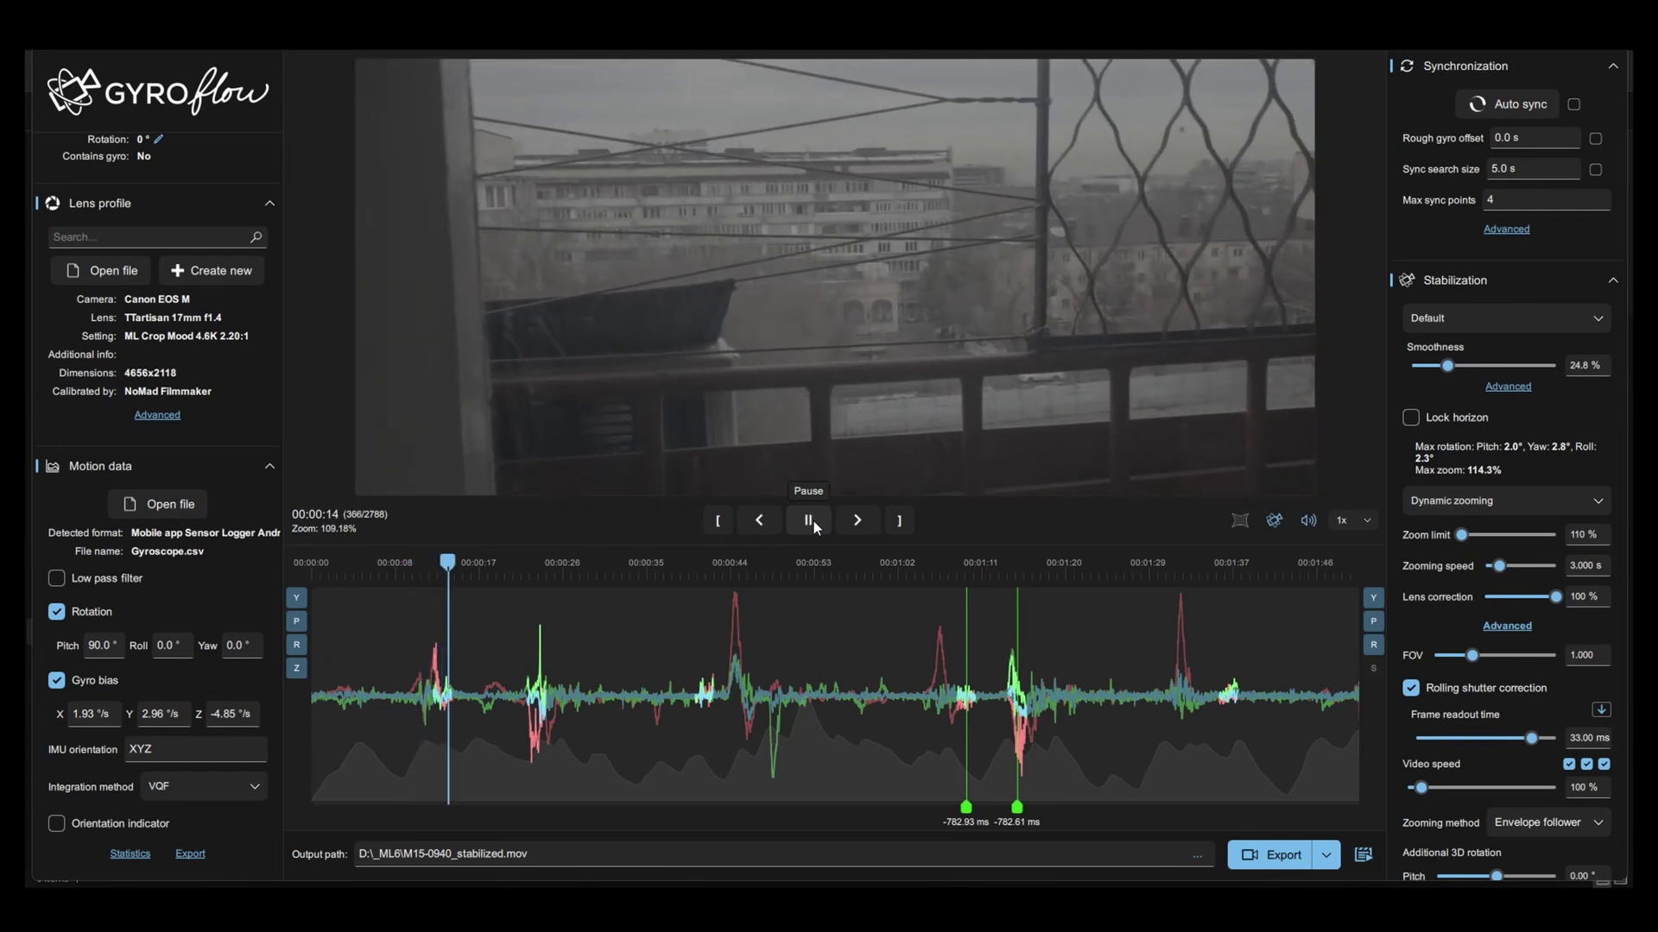
pyautogui.click(1240, 520)
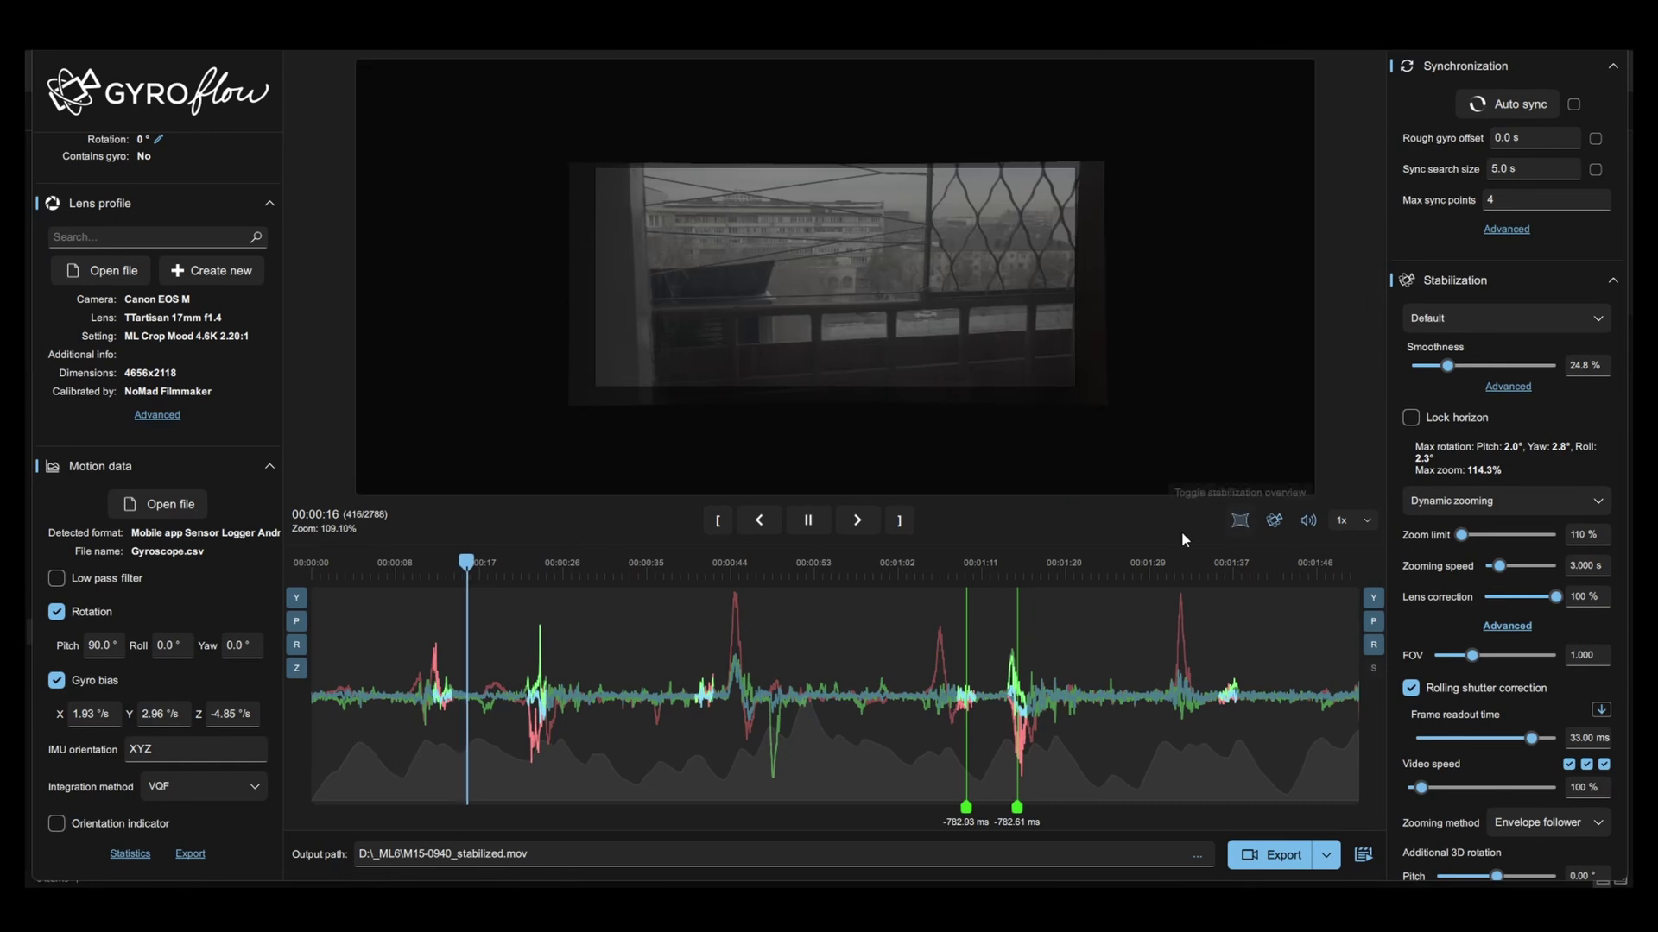
pyautogui.click(1240, 528)
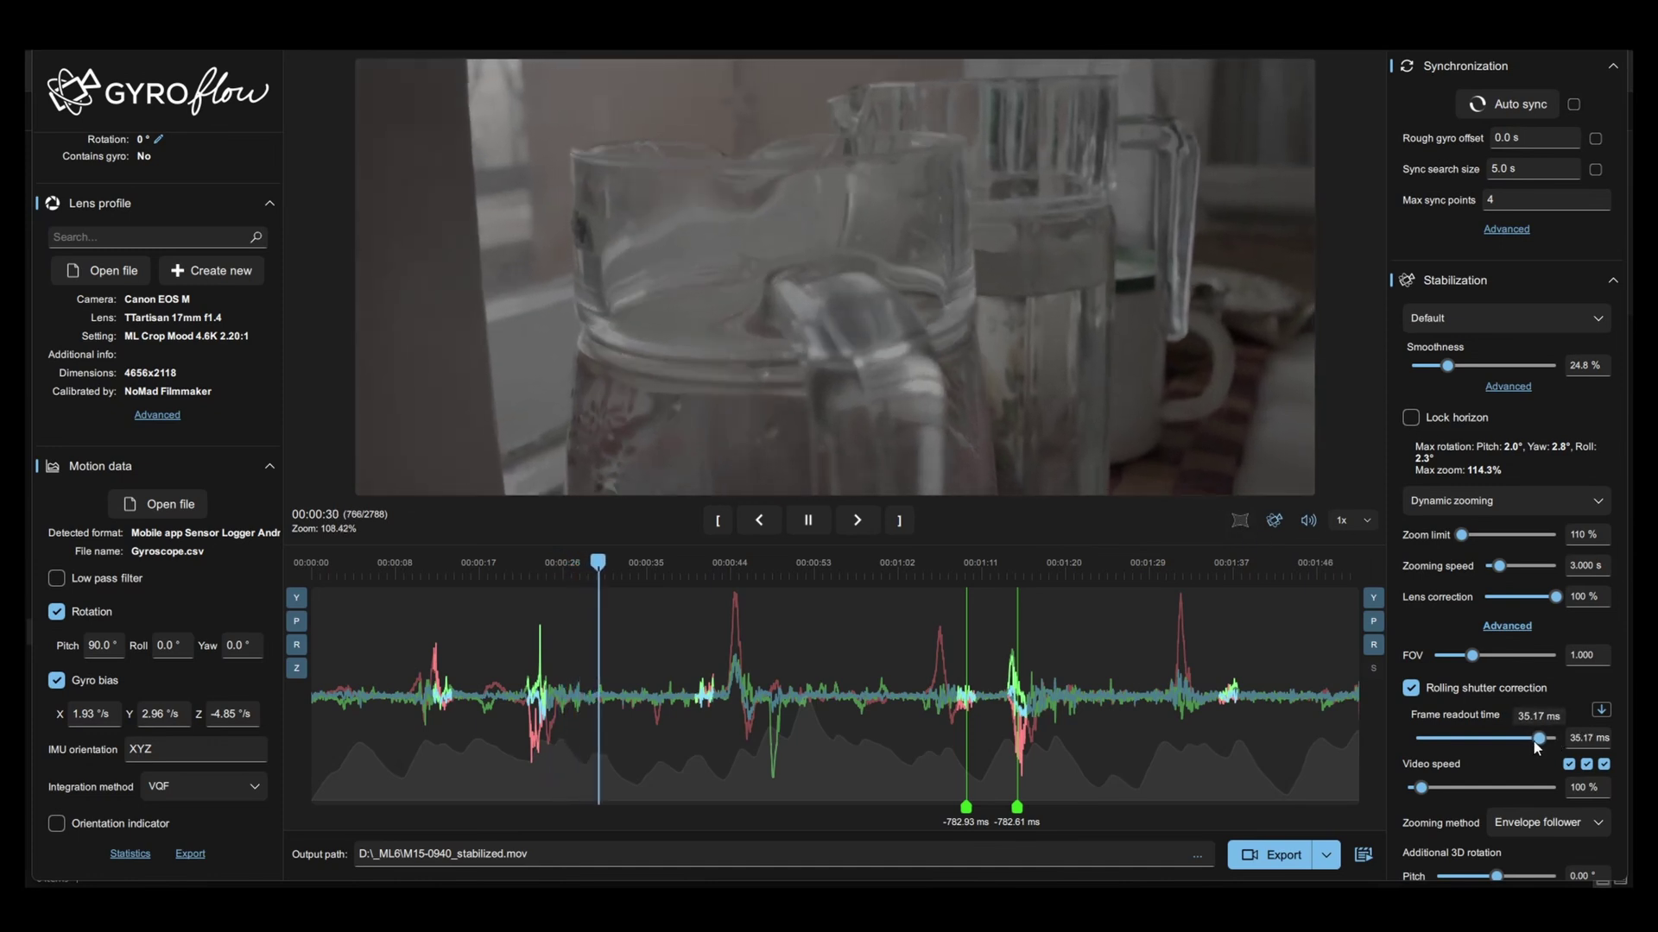
# Set the rolling shutter frame readout time to 35.17 ms
pyautogui.moveTo(1533, 741); pyautogui.dragTo(1539, 739)
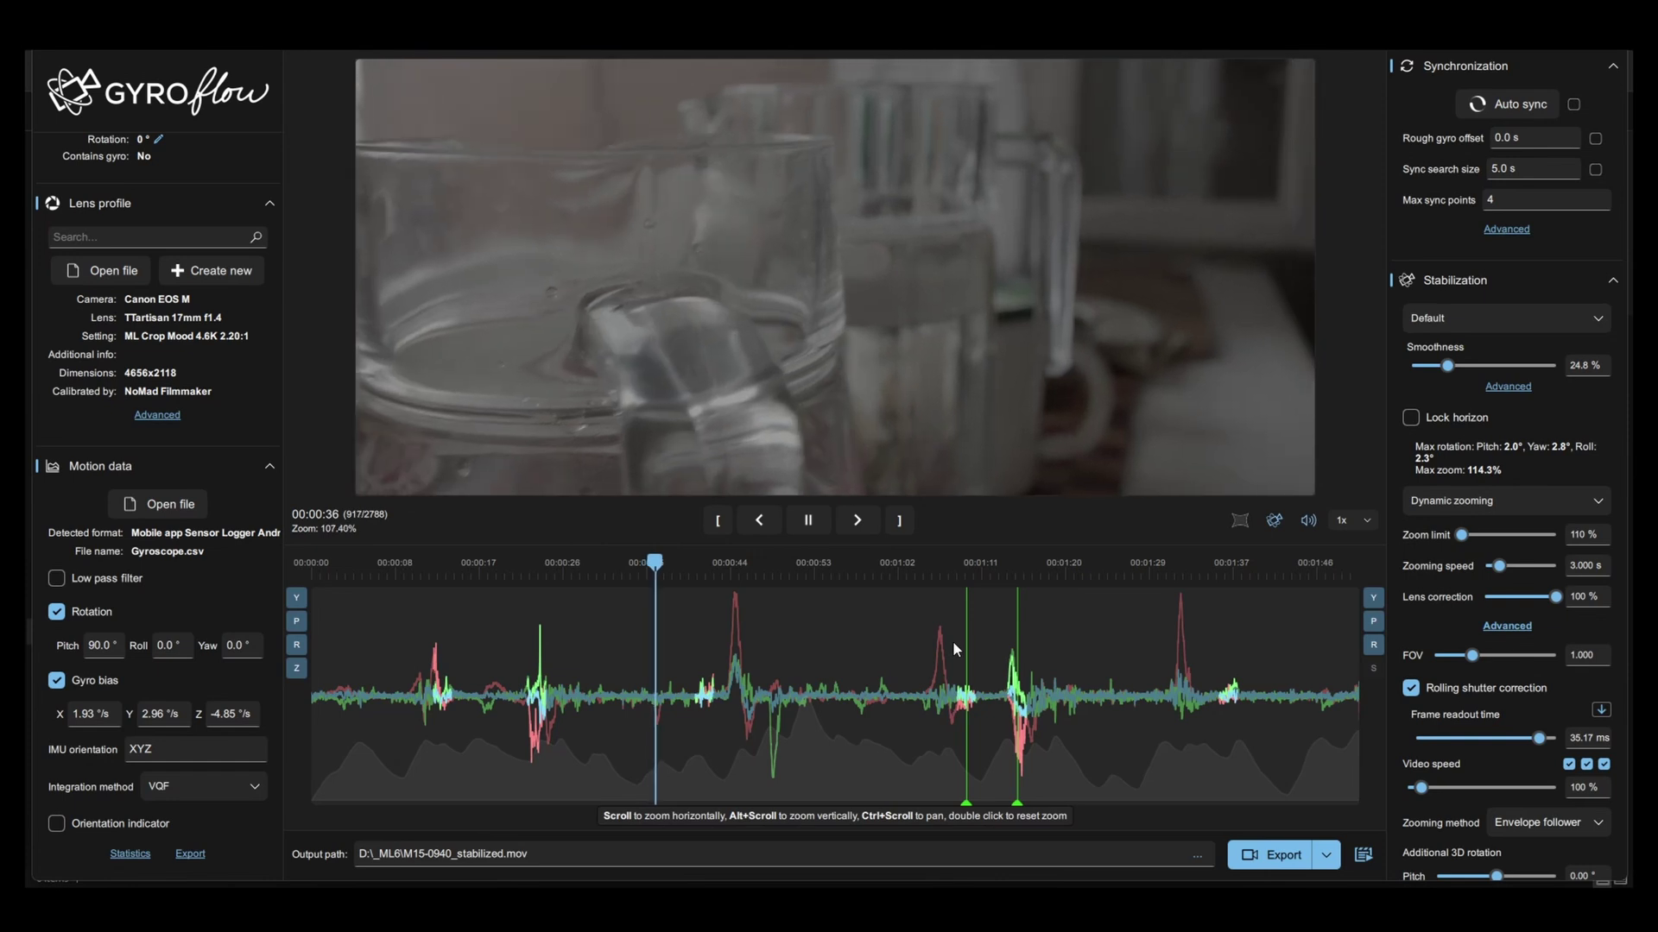
# Set the rolling shutter frame readout time to 31.68 ms and stop the preview at 00:00:48
pyautogui.moveTo(1535, 736); pyautogui.dragTo(1526, 739)
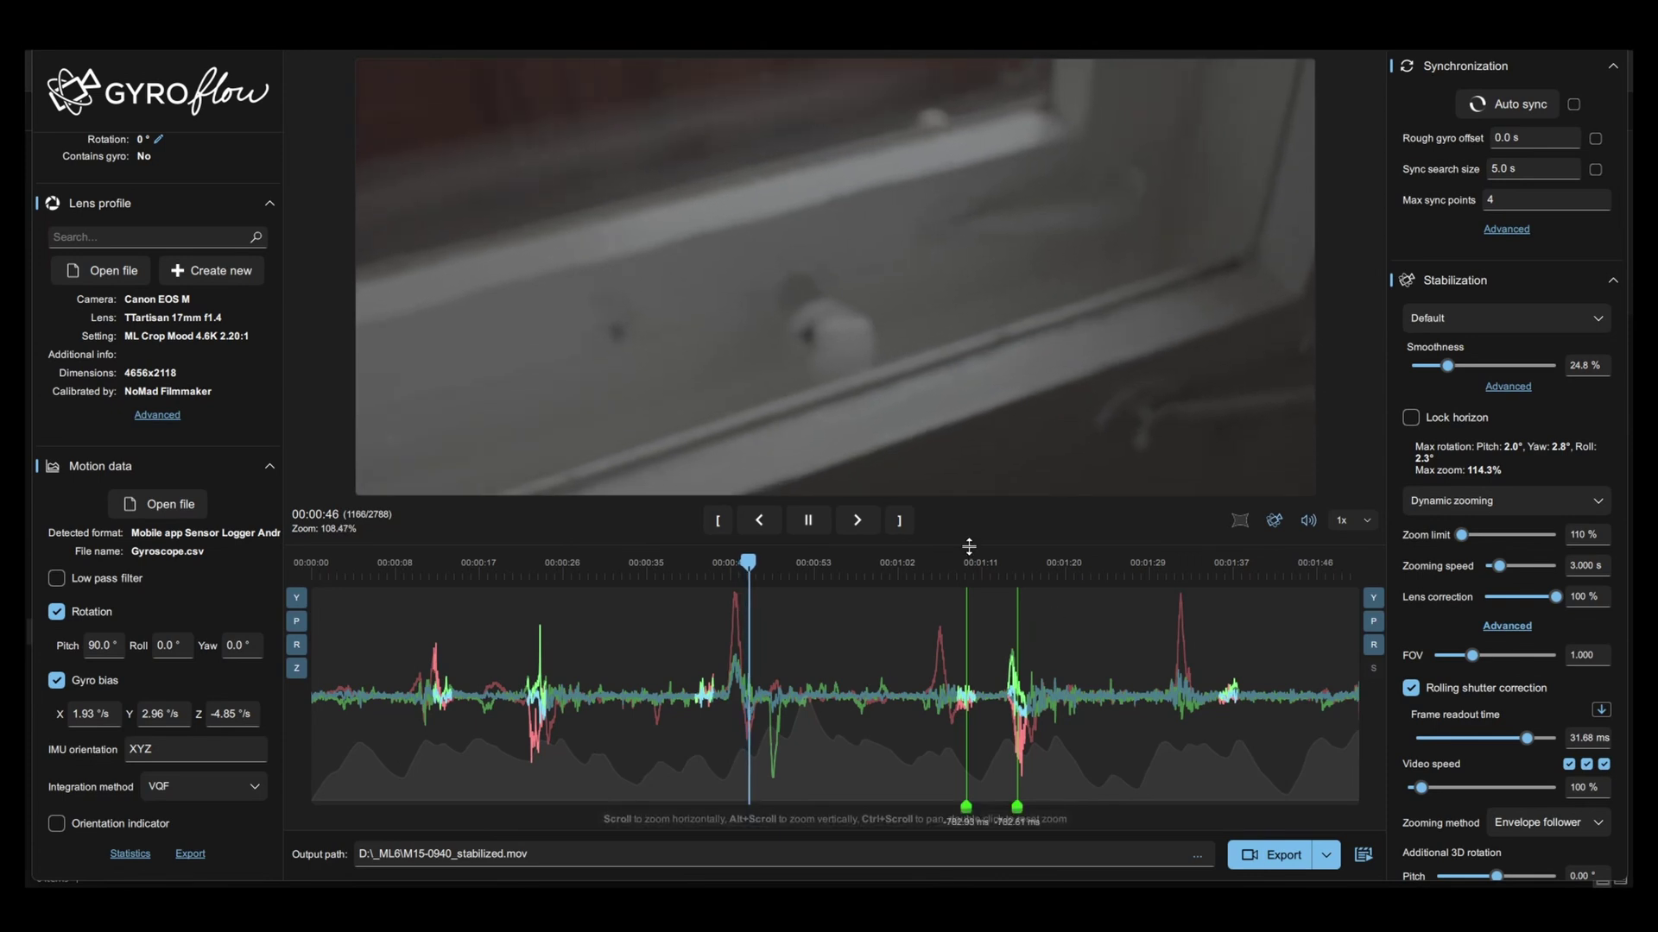
pyautogui.click(801, 527)
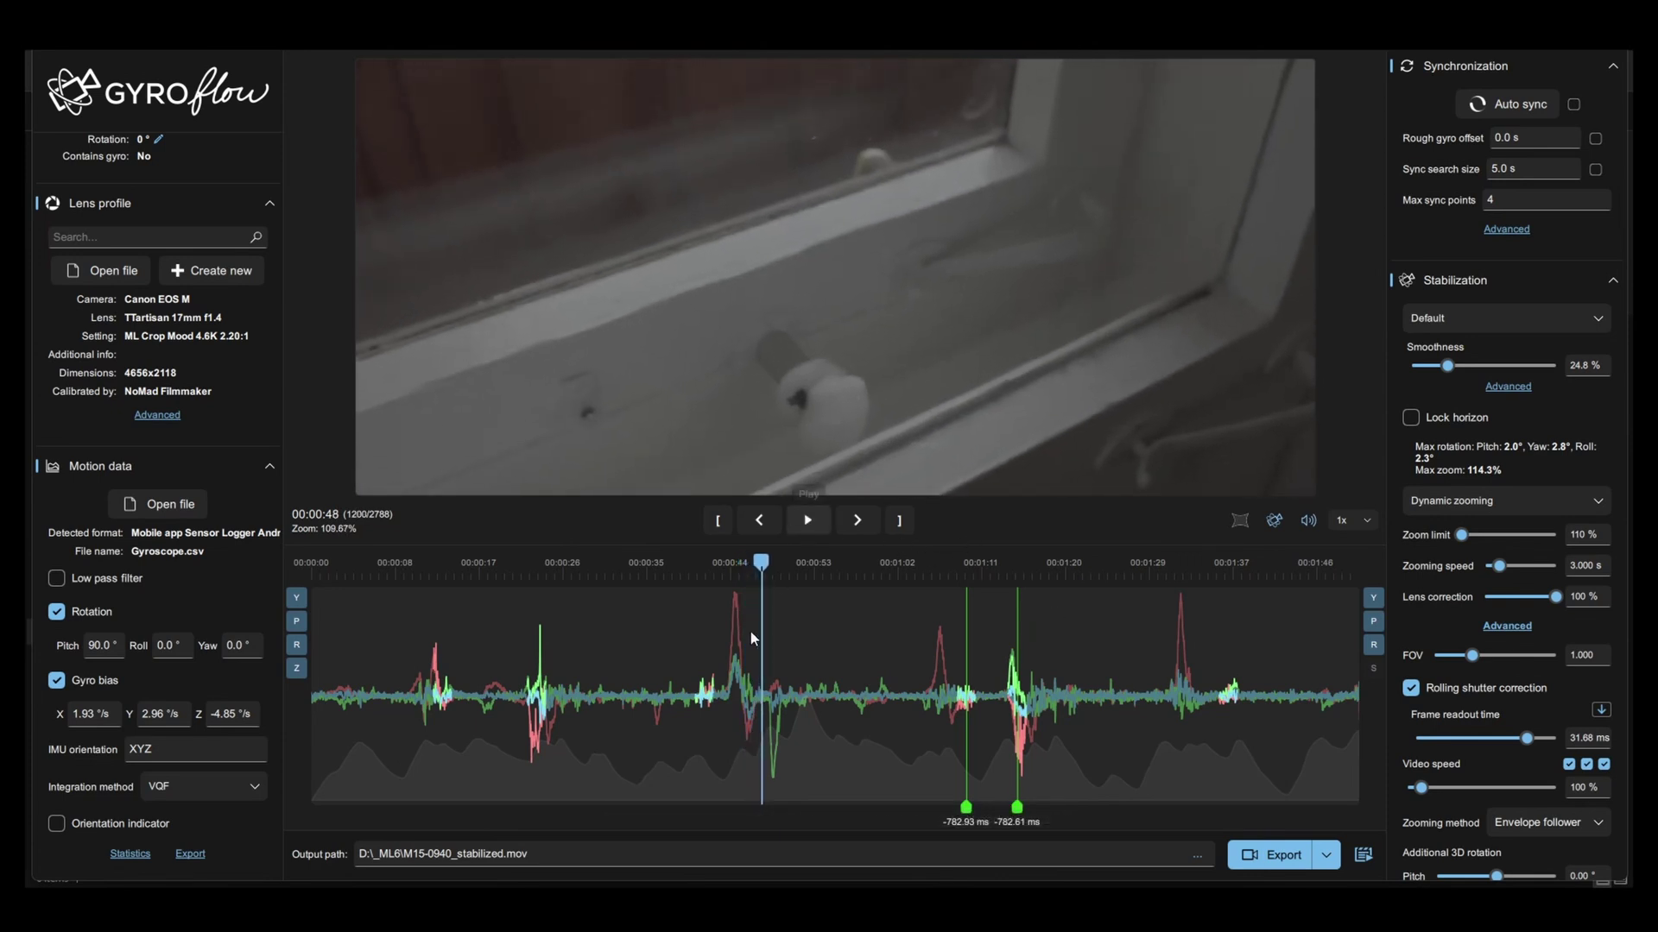
# Try an auto sync at 00:00:48 and examine its motion curves up close
pyautogui.rightClick(765, 704)
pyautogui.click(827, 693)
pyautogui.scroll(5, 773, 746)
pyautogui.scroll(2, 853, 719)
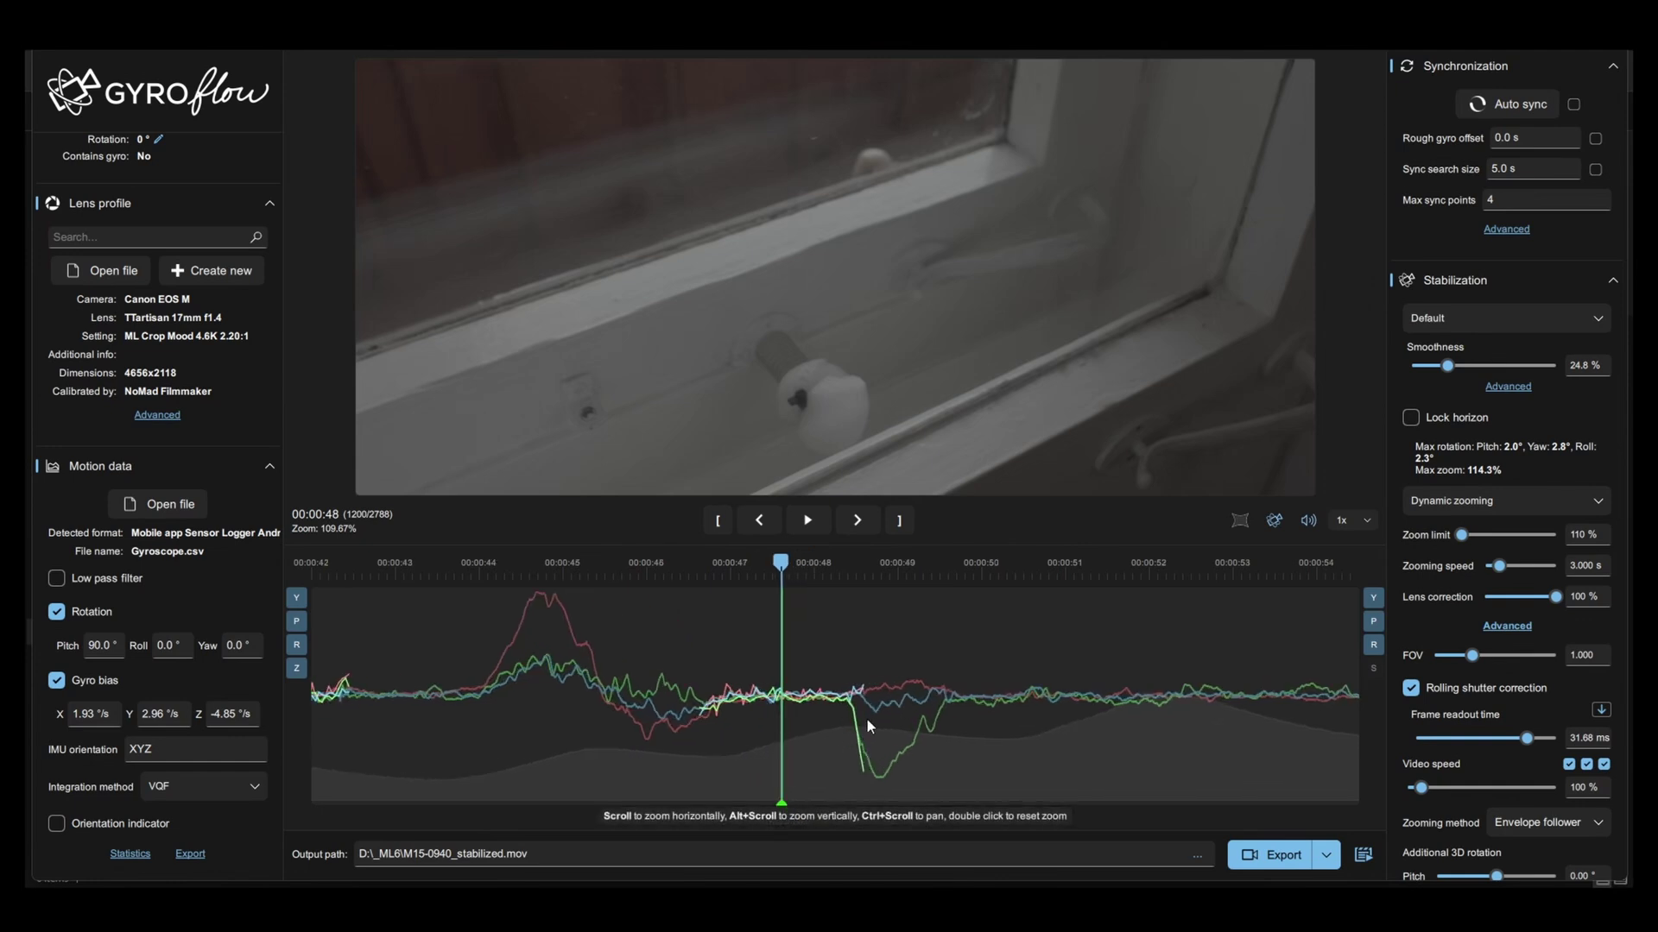
# Auto sync at 00:00:49 and delete the neighbouring sync point at 00:00:48
pyautogui.click(898, 578)
pyautogui.rightClick(898, 578)
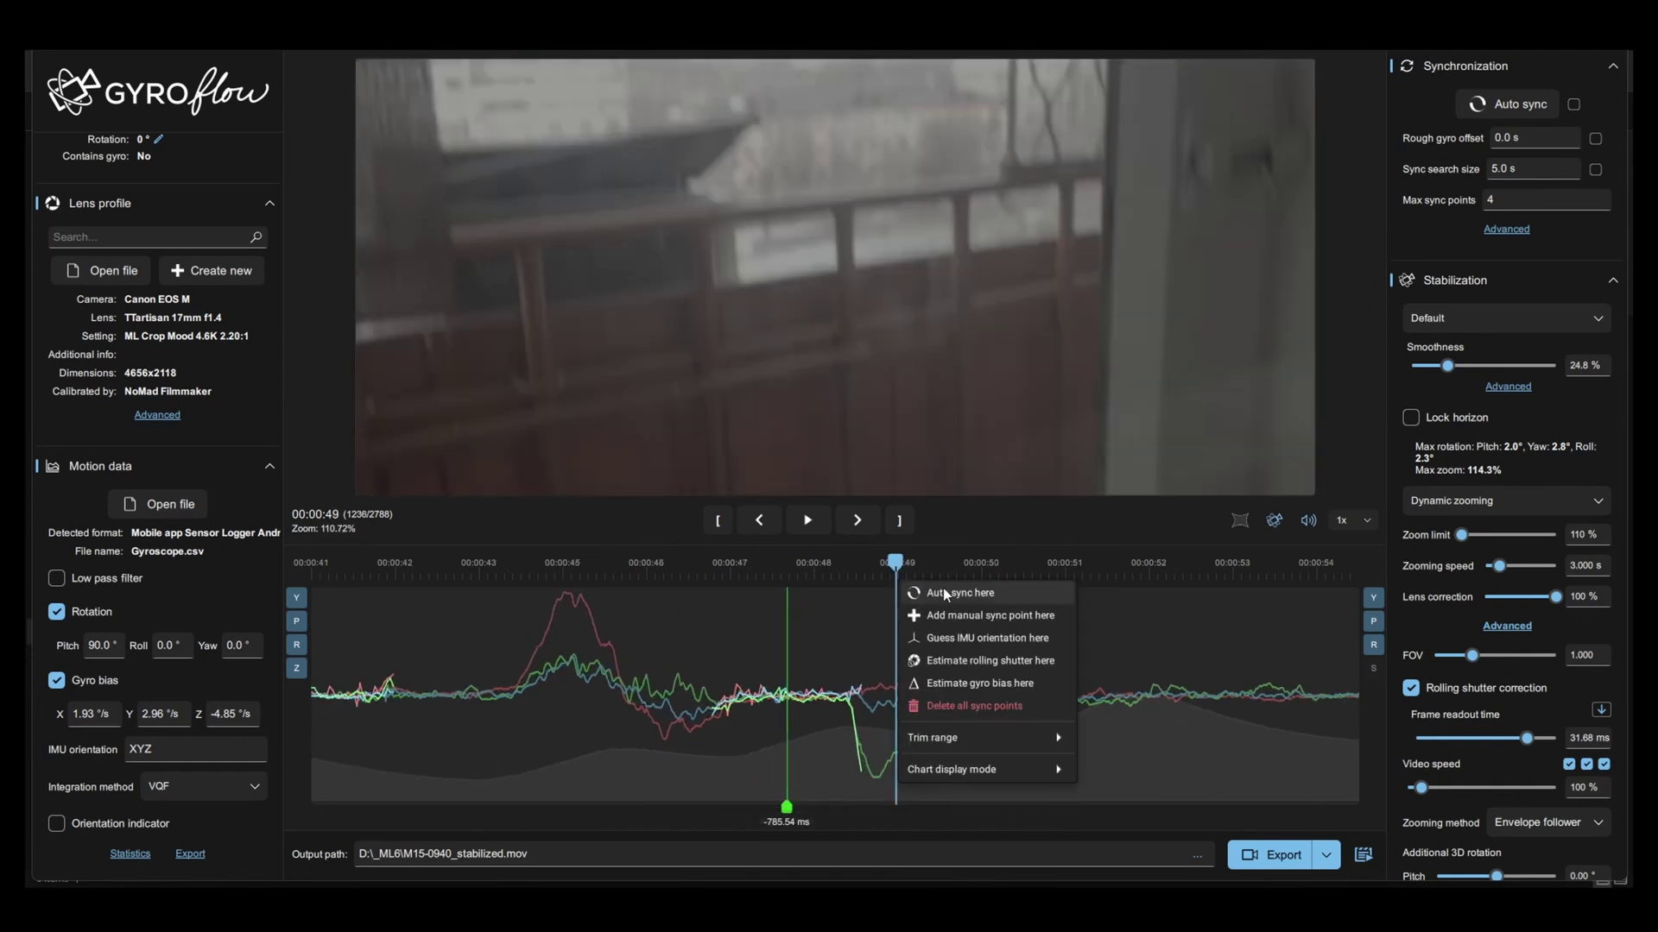
pyautogui.click(941, 586)
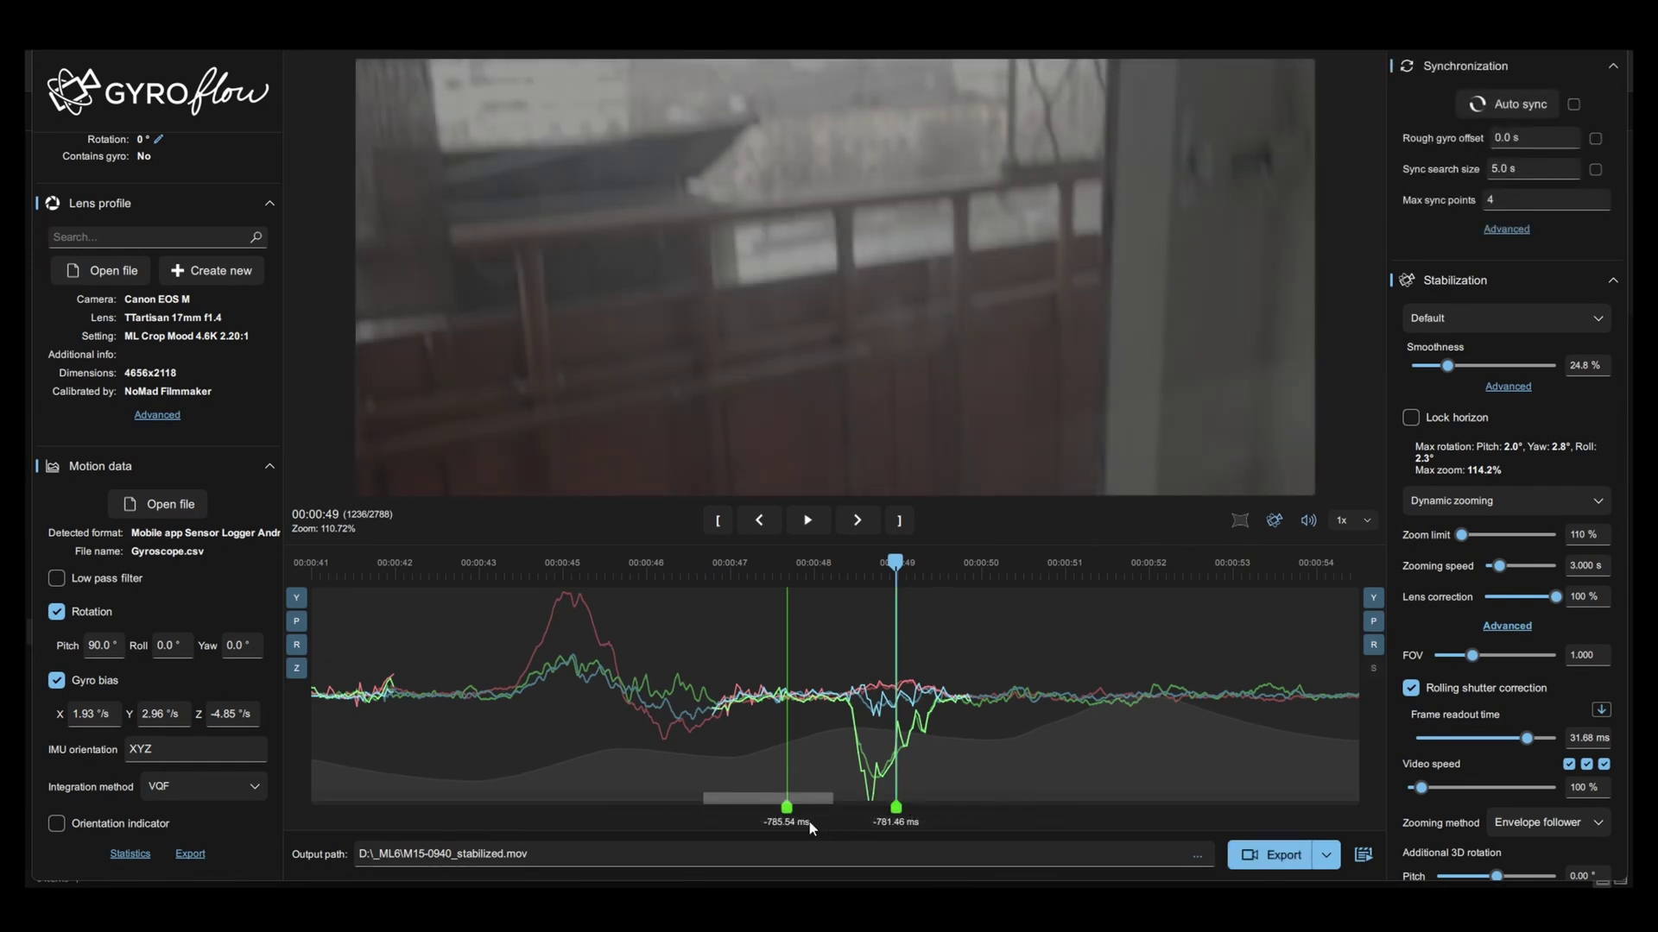
pyautogui.rightClick(791, 819)
pyautogui.click(825, 816)
pyautogui.scroll(-3, 999, 707)
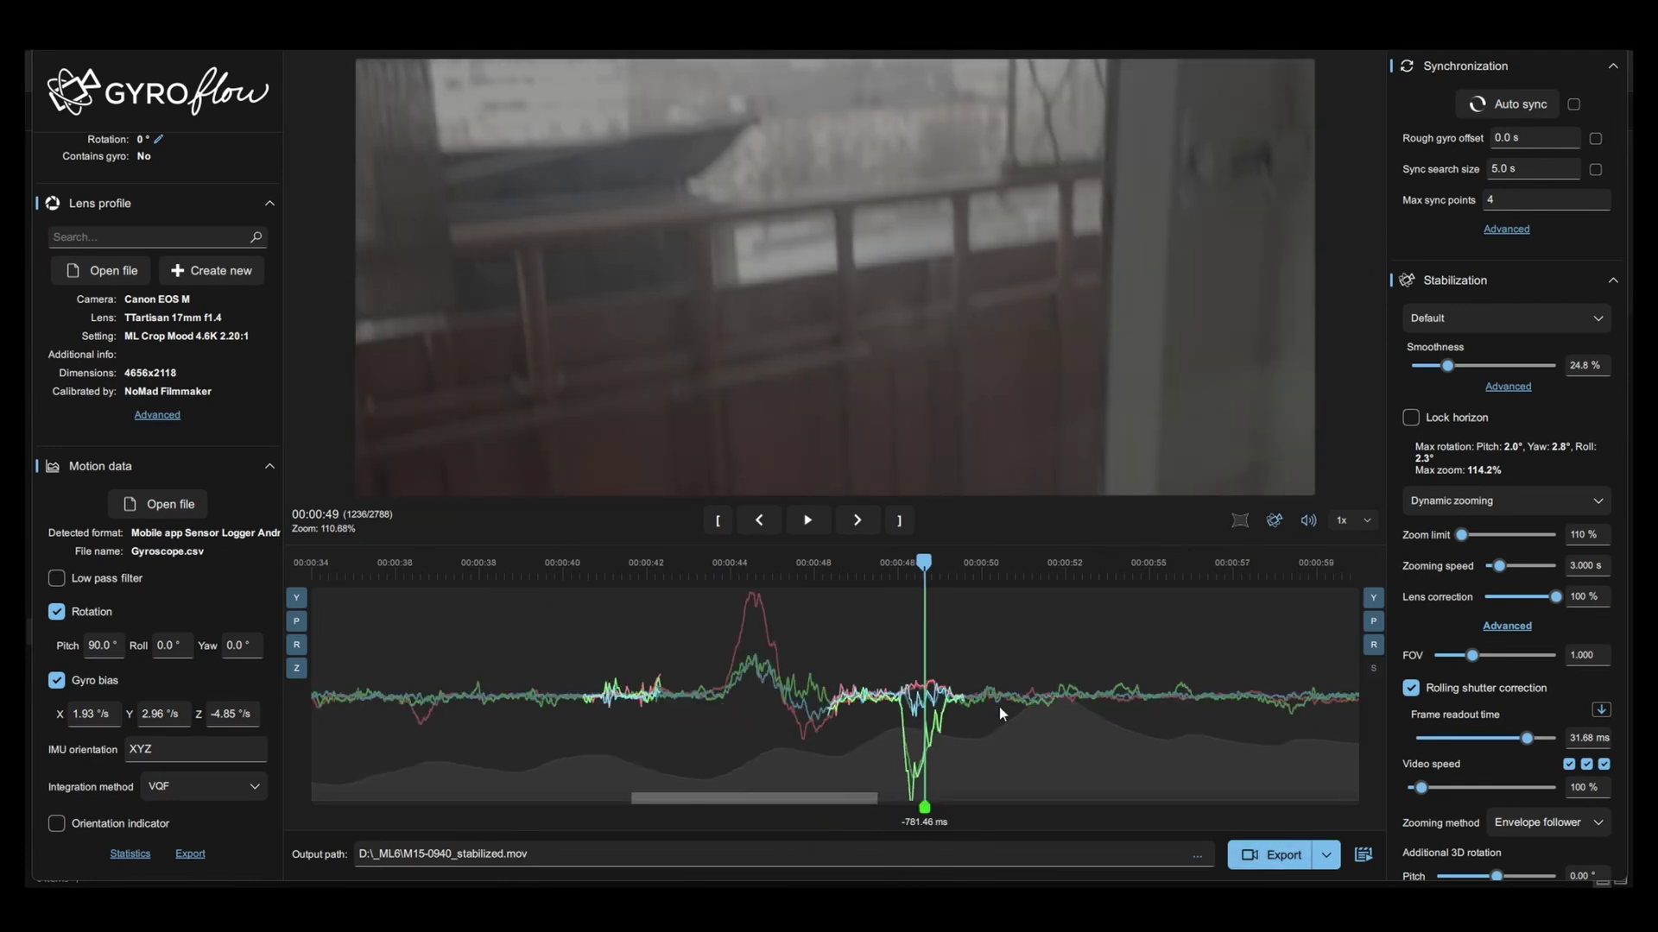
# Try an auto sync at 00:01:06 and compare its motion curves with the gyro data
pyautogui.moveTo(865, 788); pyautogui.dragTo(1034, 799)
pyautogui.click(934, 583)
pyautogui.rightClick(957, 592)
pyautogui.click(966, 598)
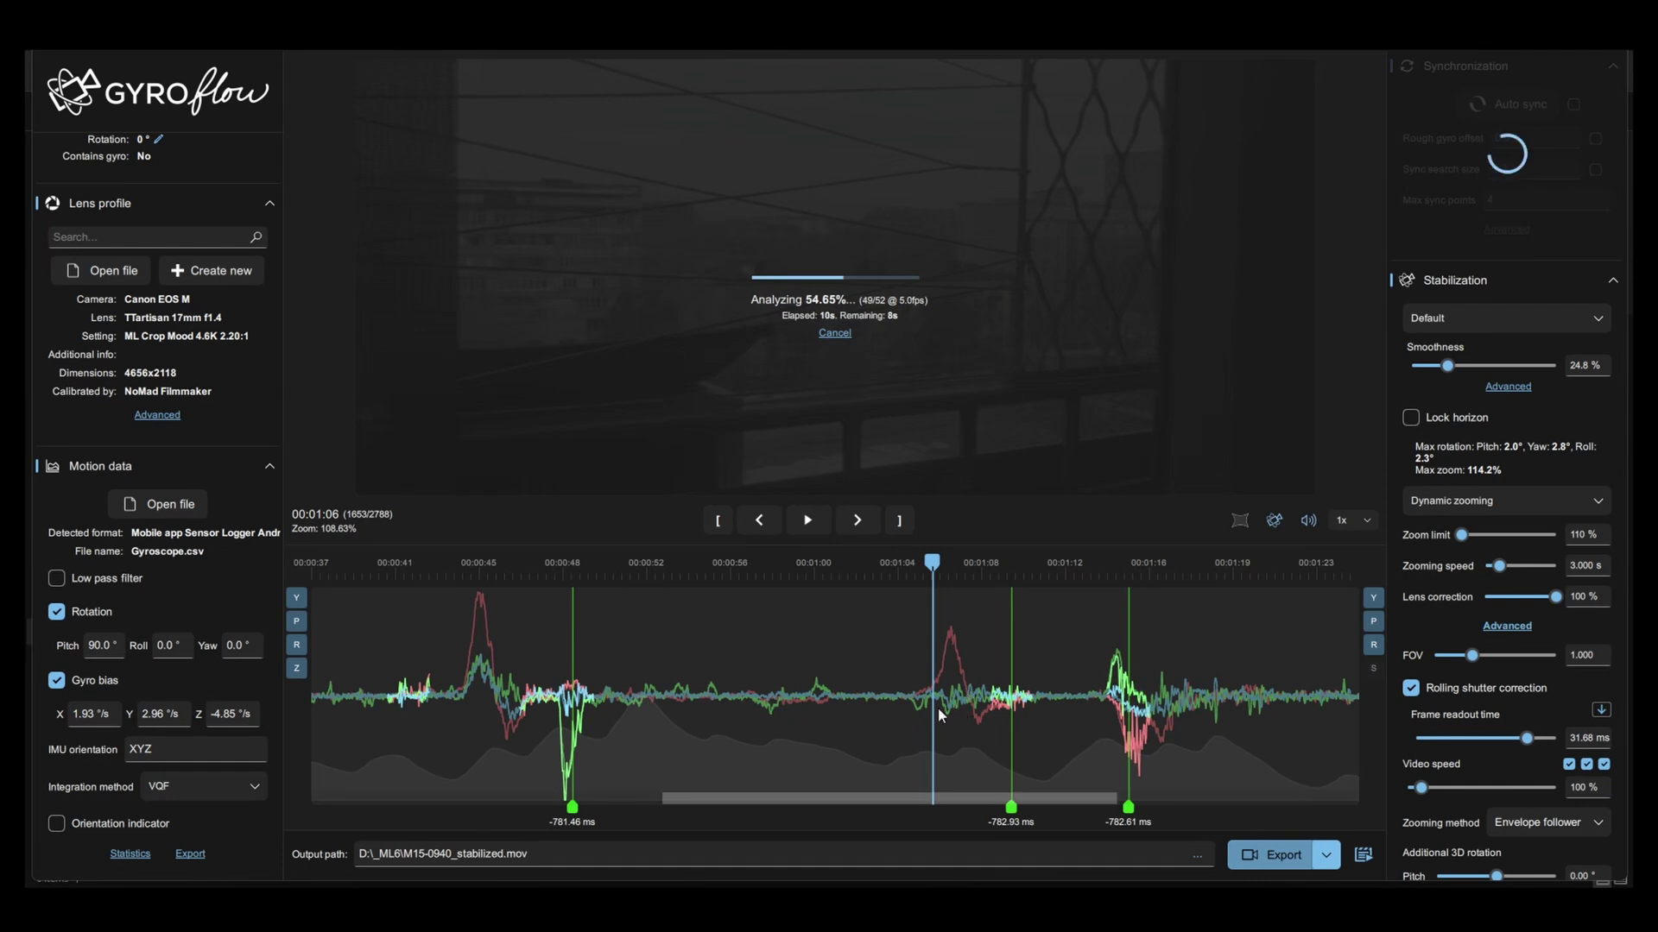
pyautogui.scroll(5, 938, 708)
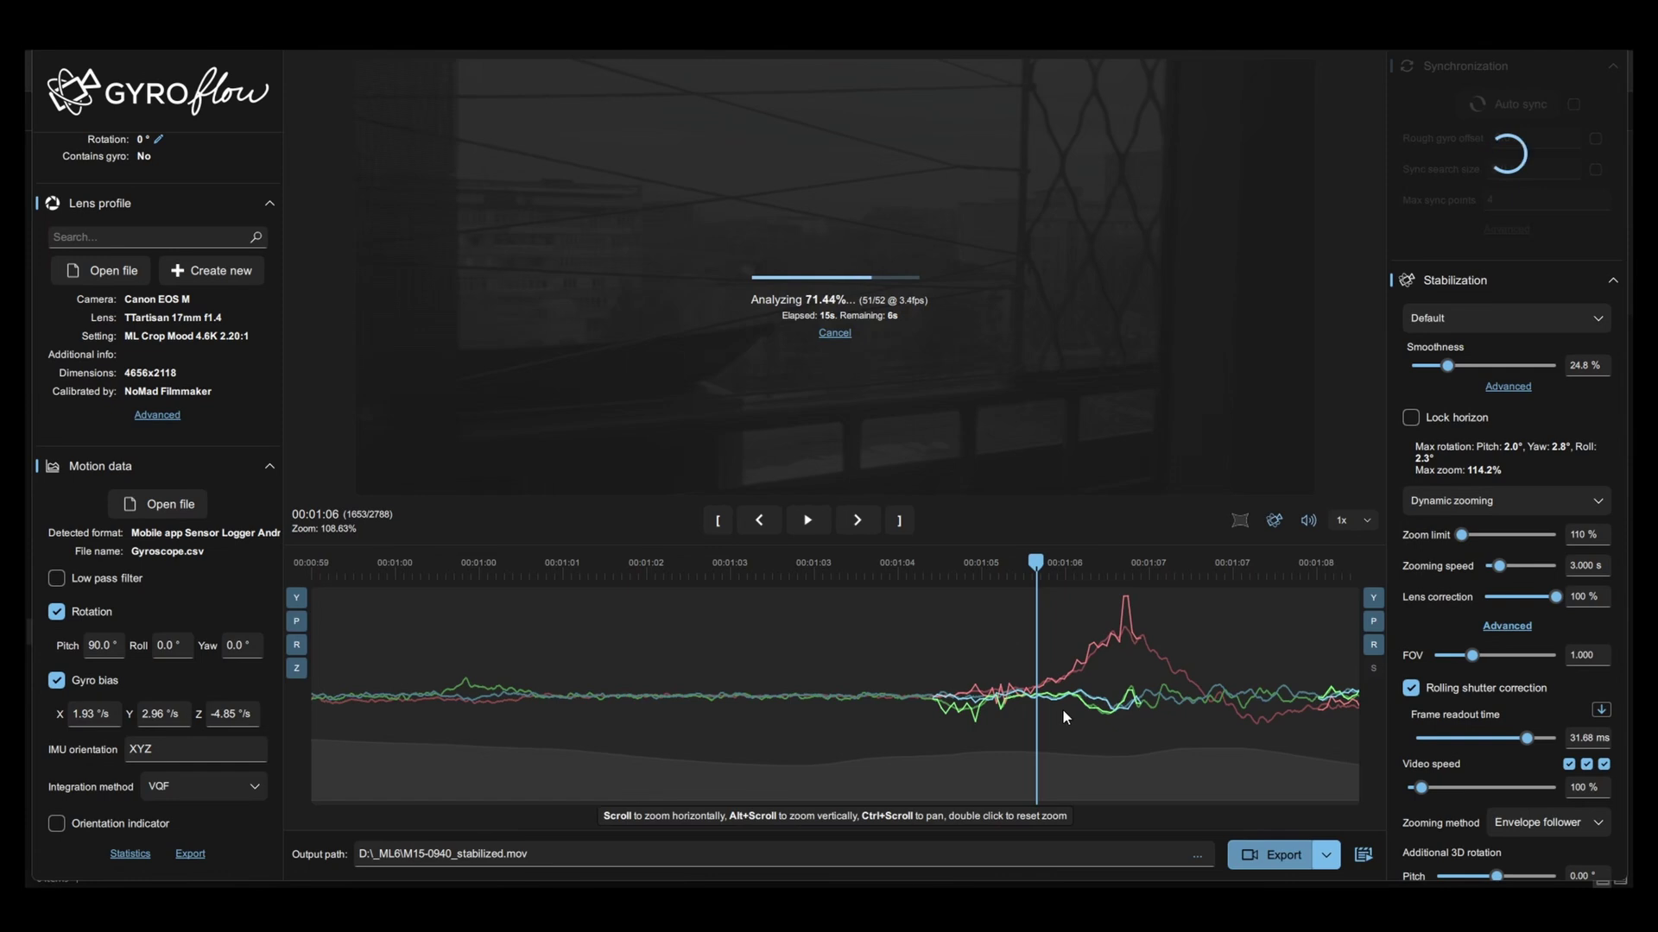
pyautogui.scroll(-3, 1121, 661)
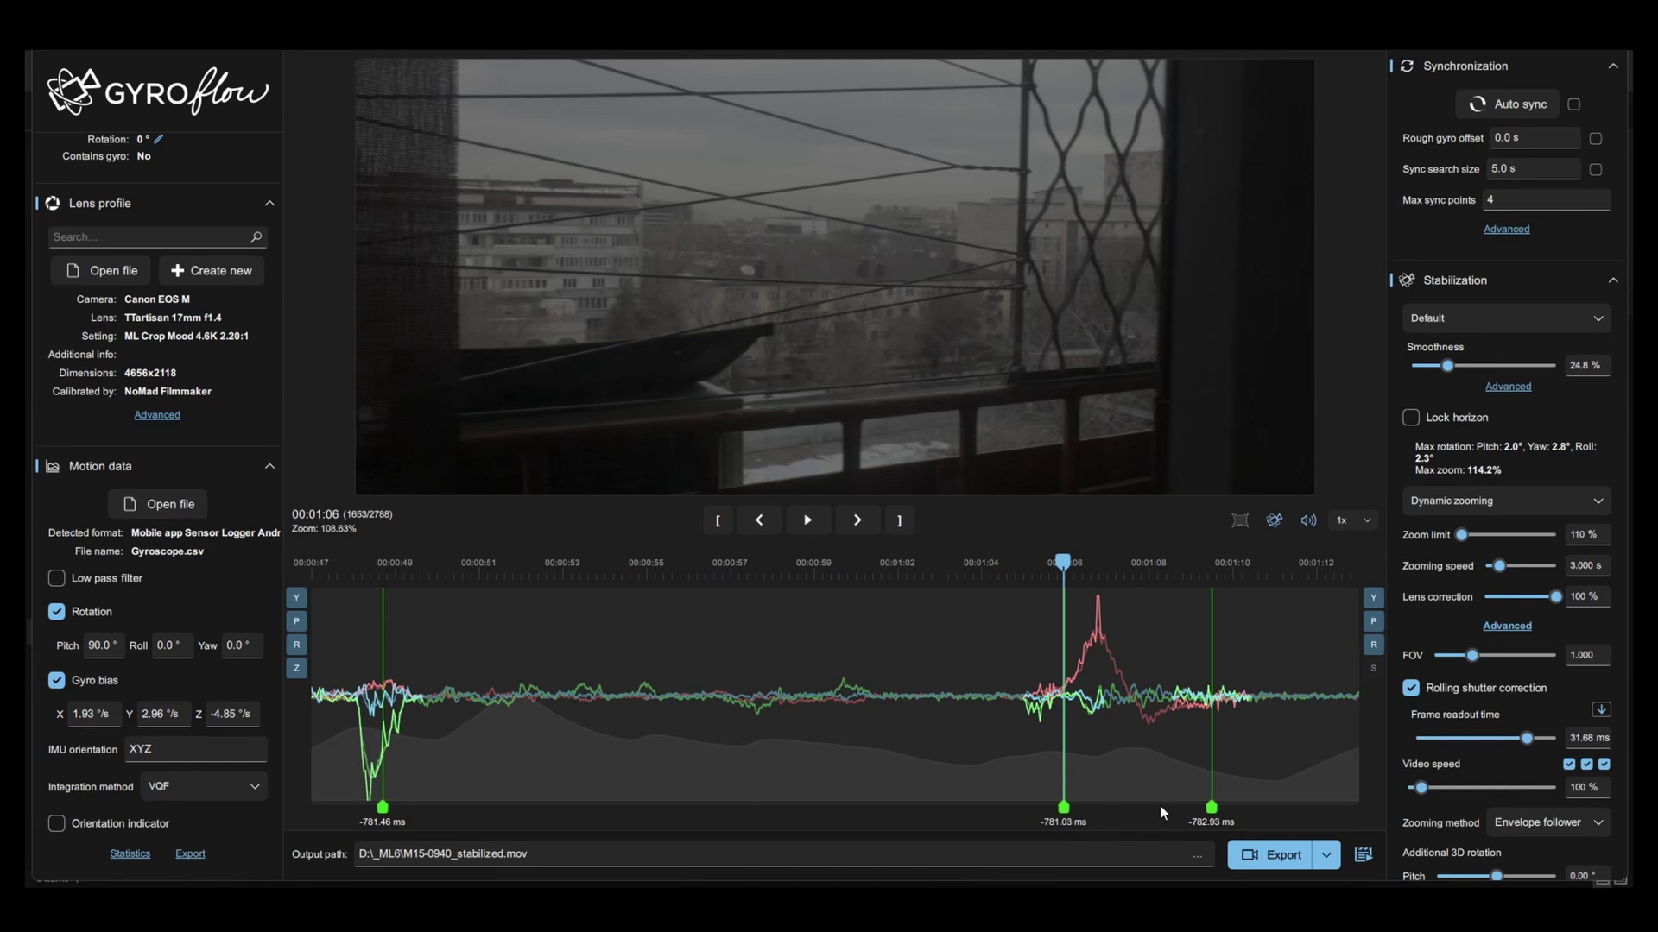
# Delete the two sync points at about 00:01:10 and 00:01:15
pyautogui.scroll(-3, 1159, 805)
pyautogui.click(1236, 825)
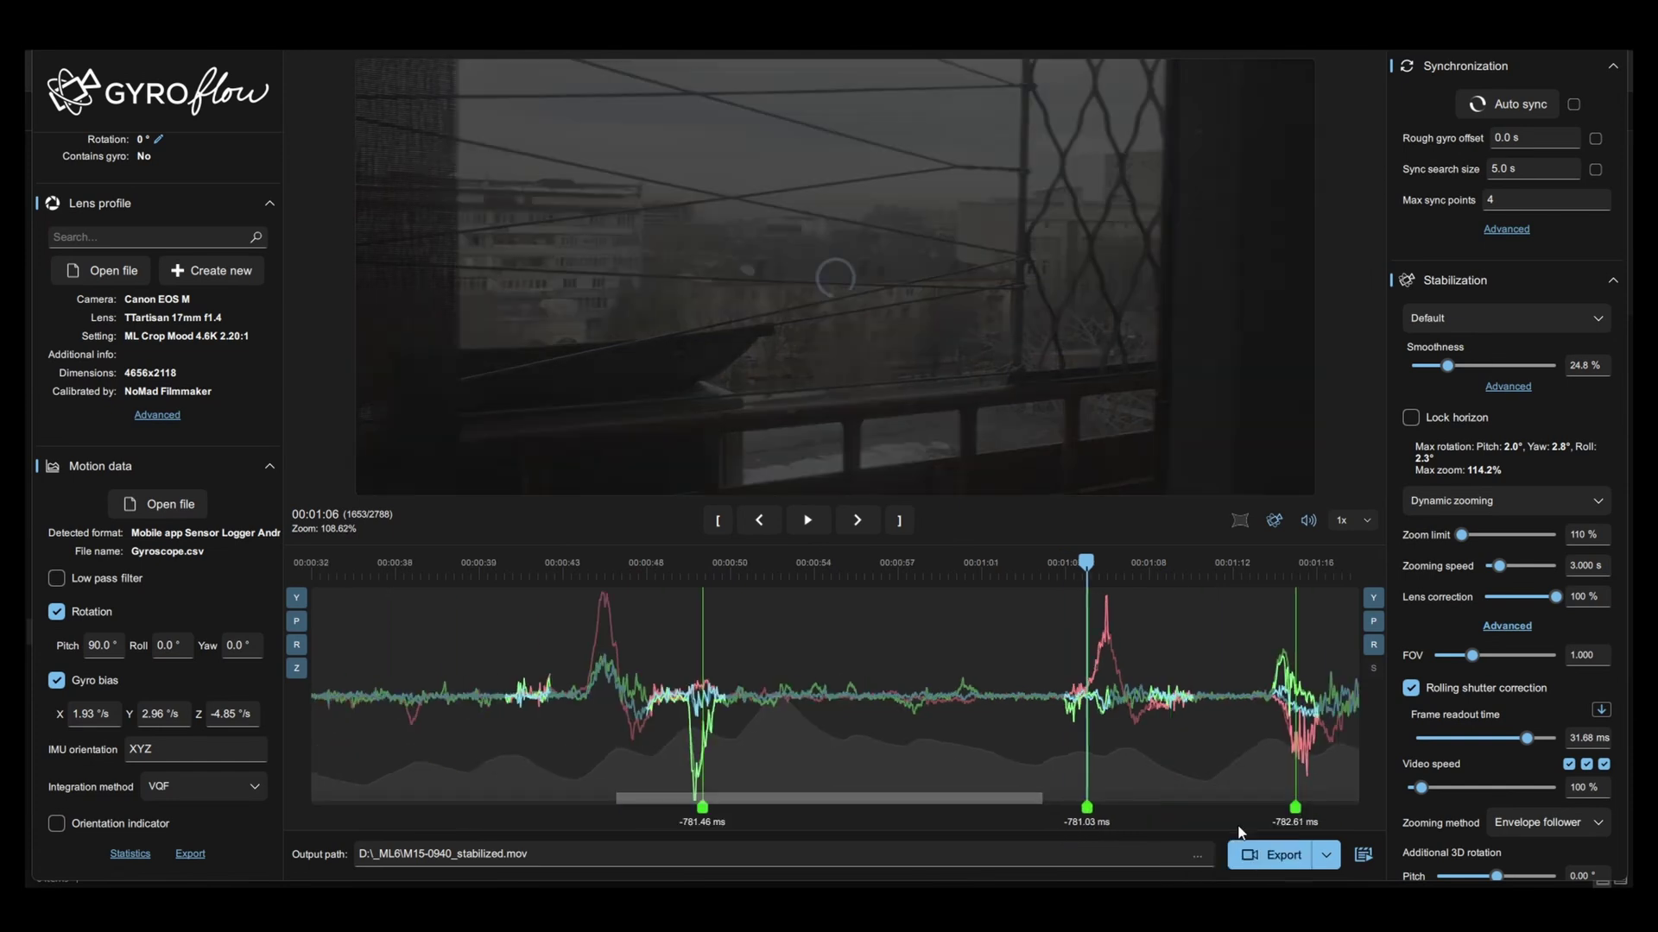
pyautogui.rightClick(1294, 806)
pyautogui.click(1344, 821)
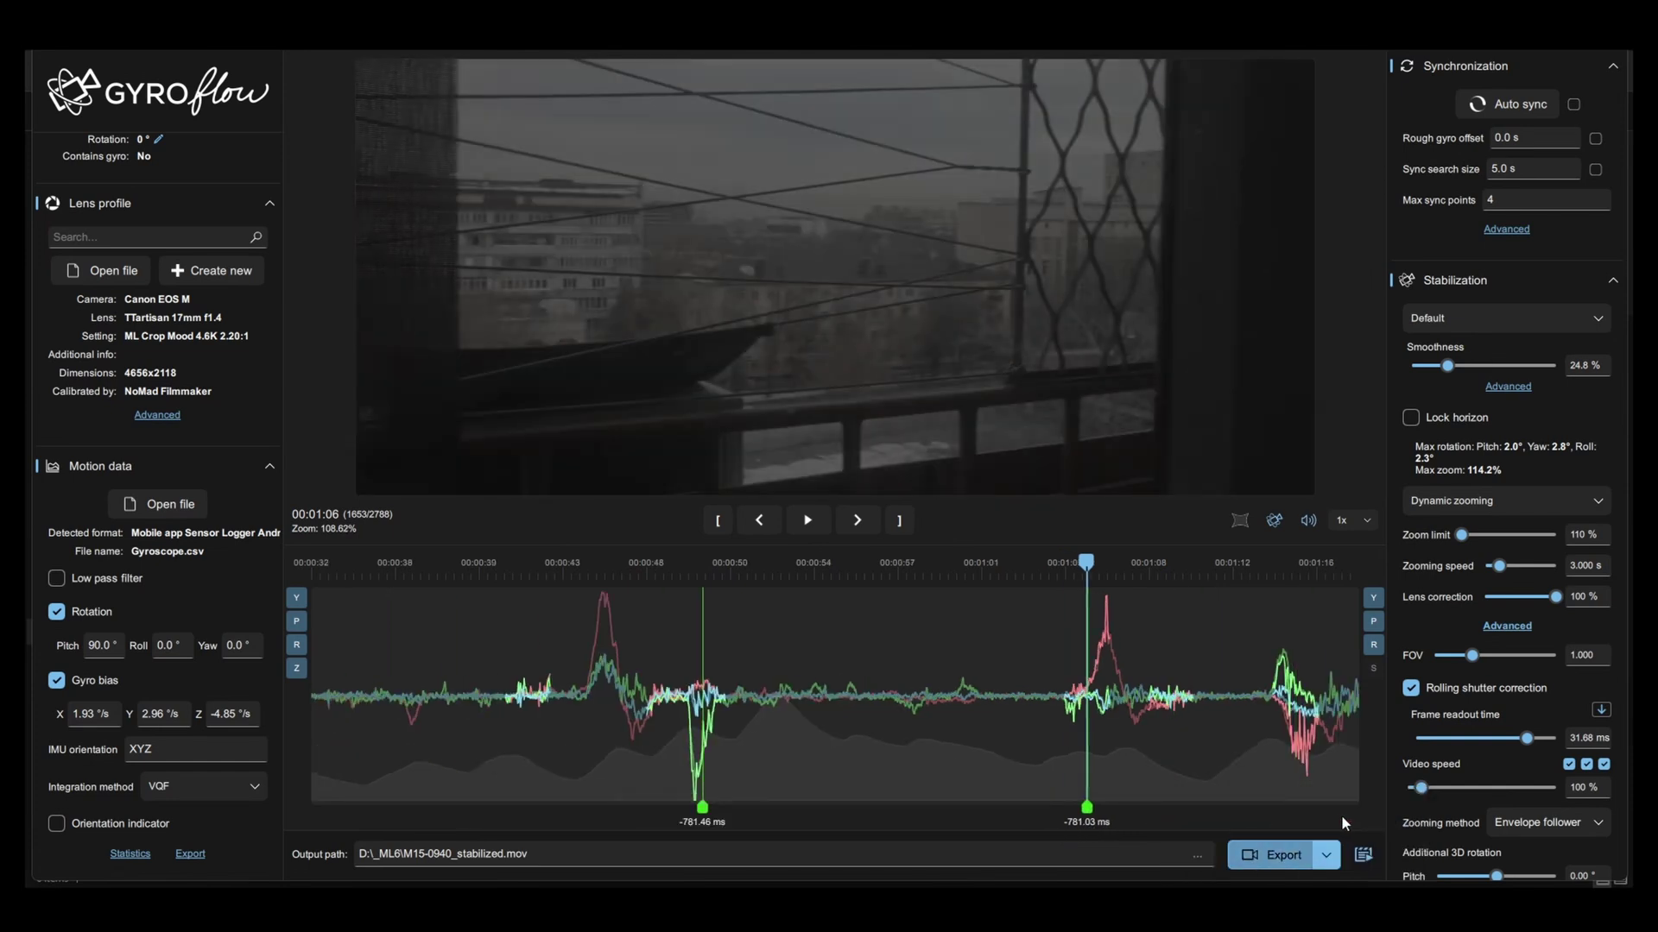
# Play the preview from just before the 00:00:49 sync point, check the stabilization overview, and replay the movement around 00:01:07
pyautogui.click(663, 572)
pyautogui.click(806, 523)
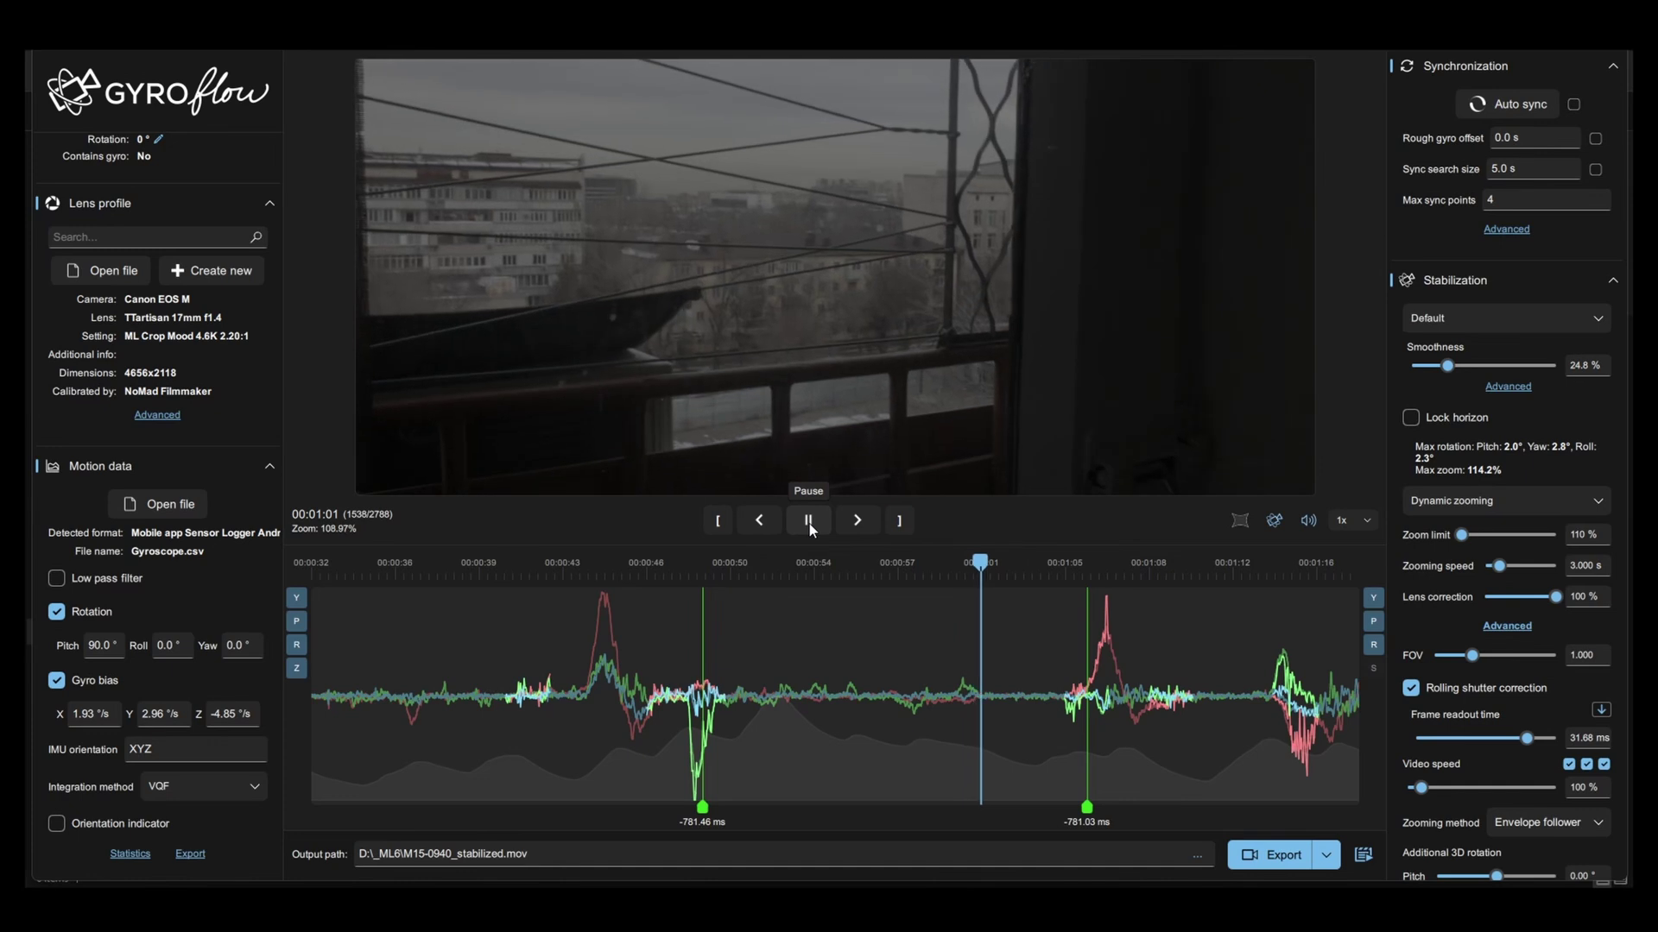
pyautogui.click(1240, 521)
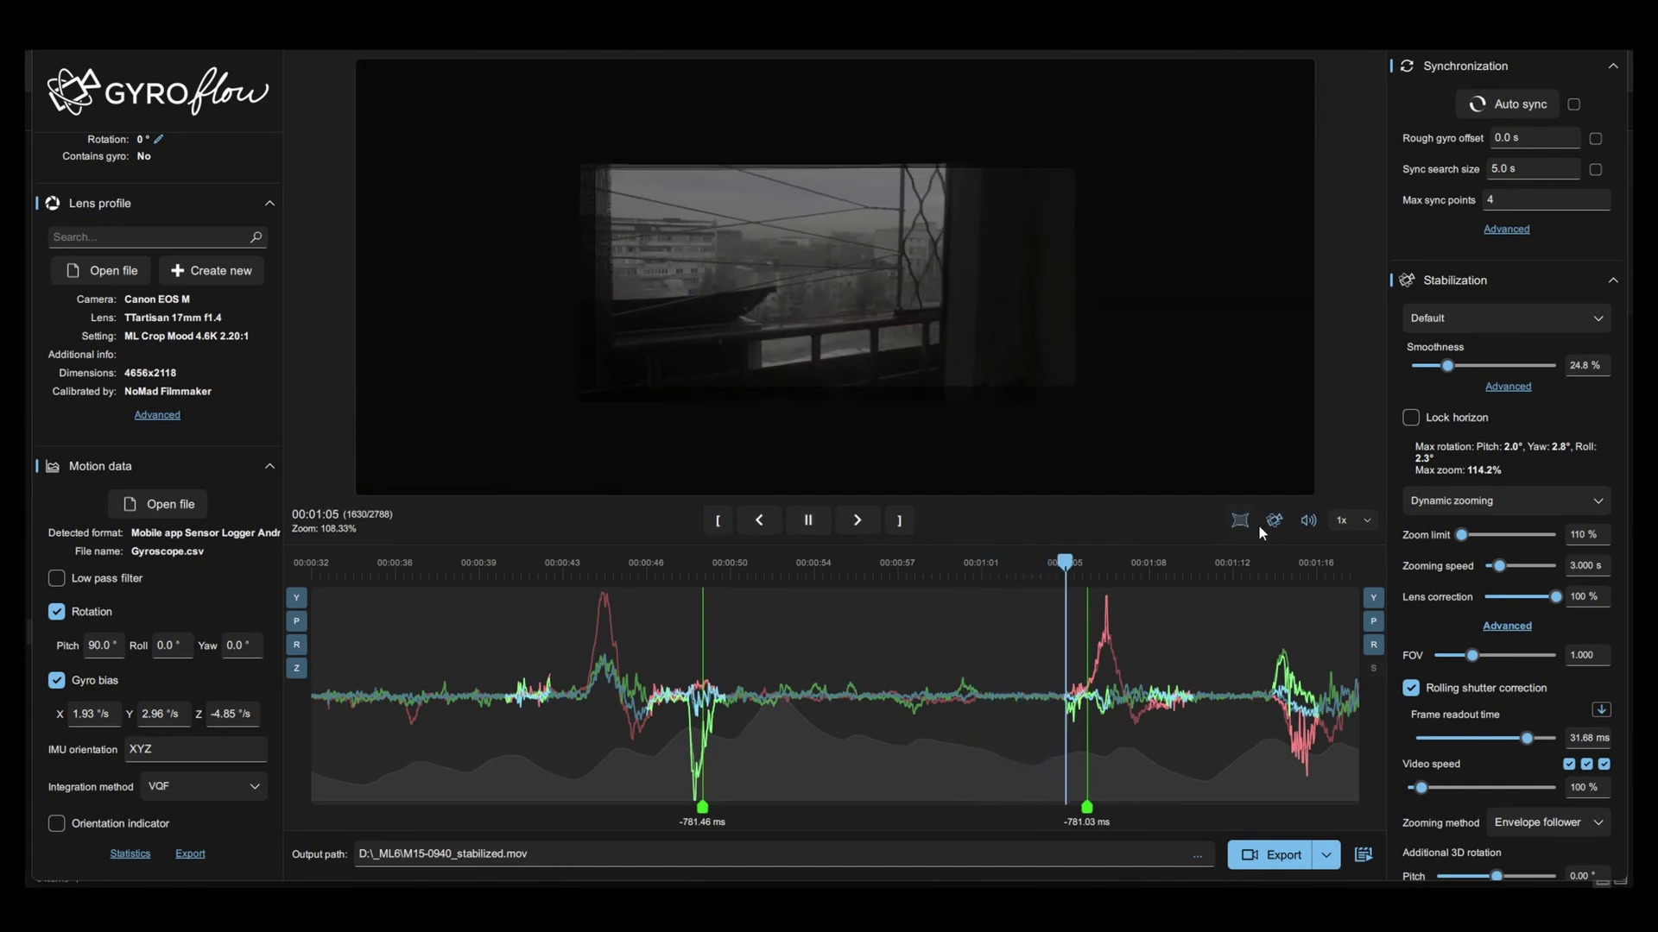
pyautogui.click(1240, 522)
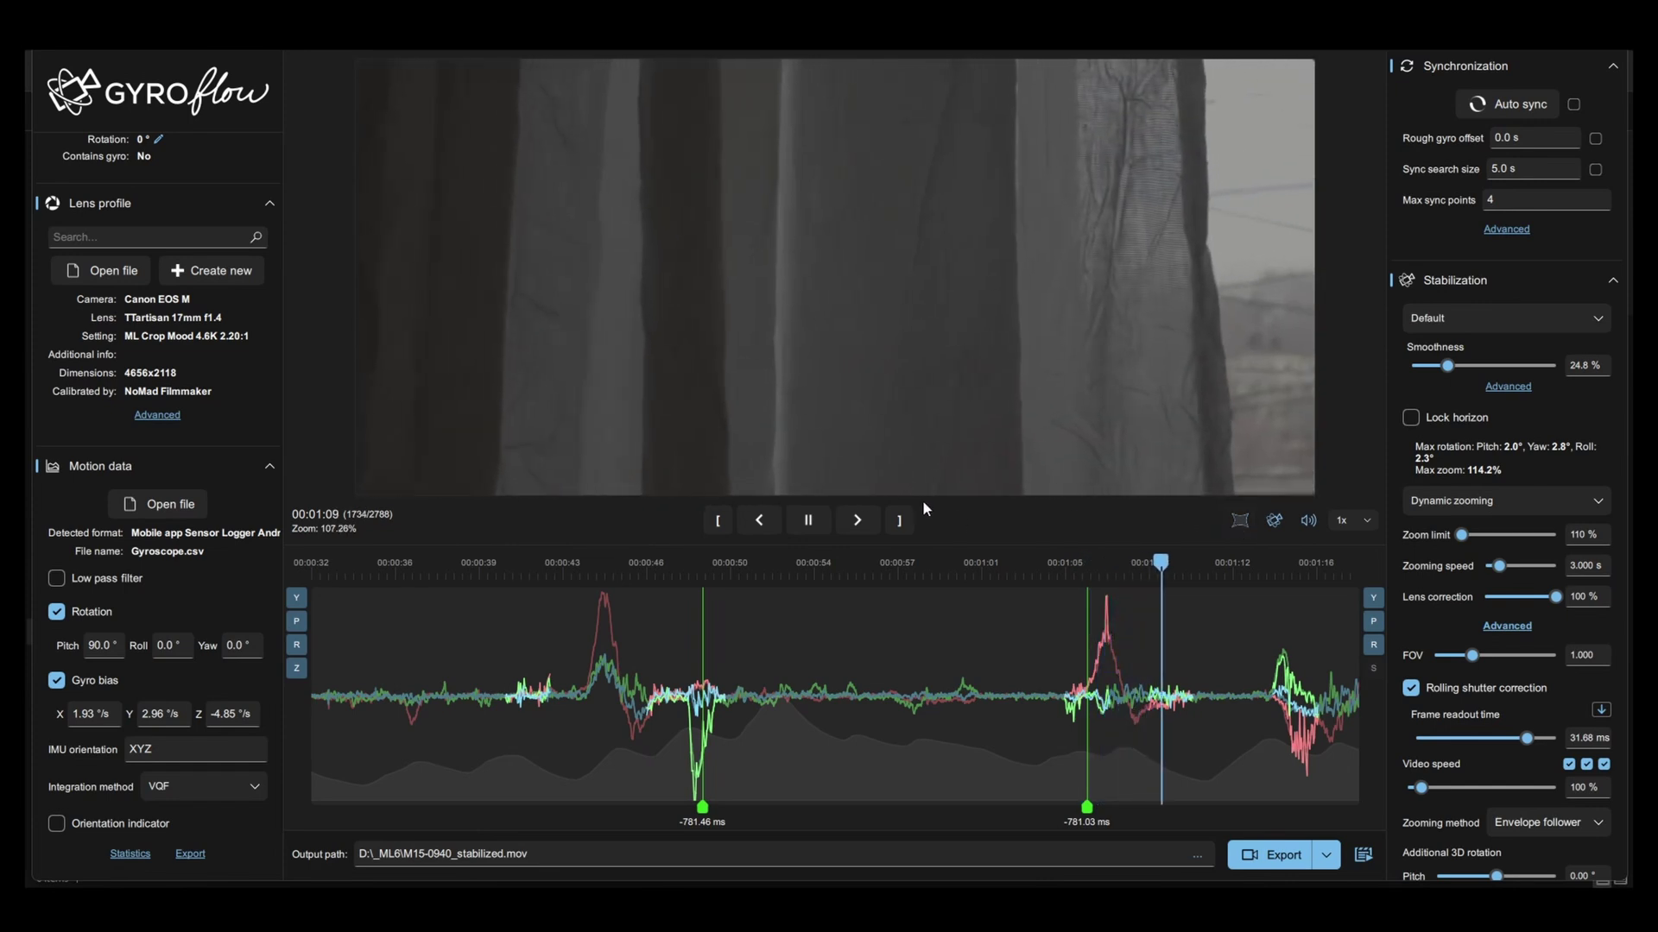
pyautogui.click(1116, 580)
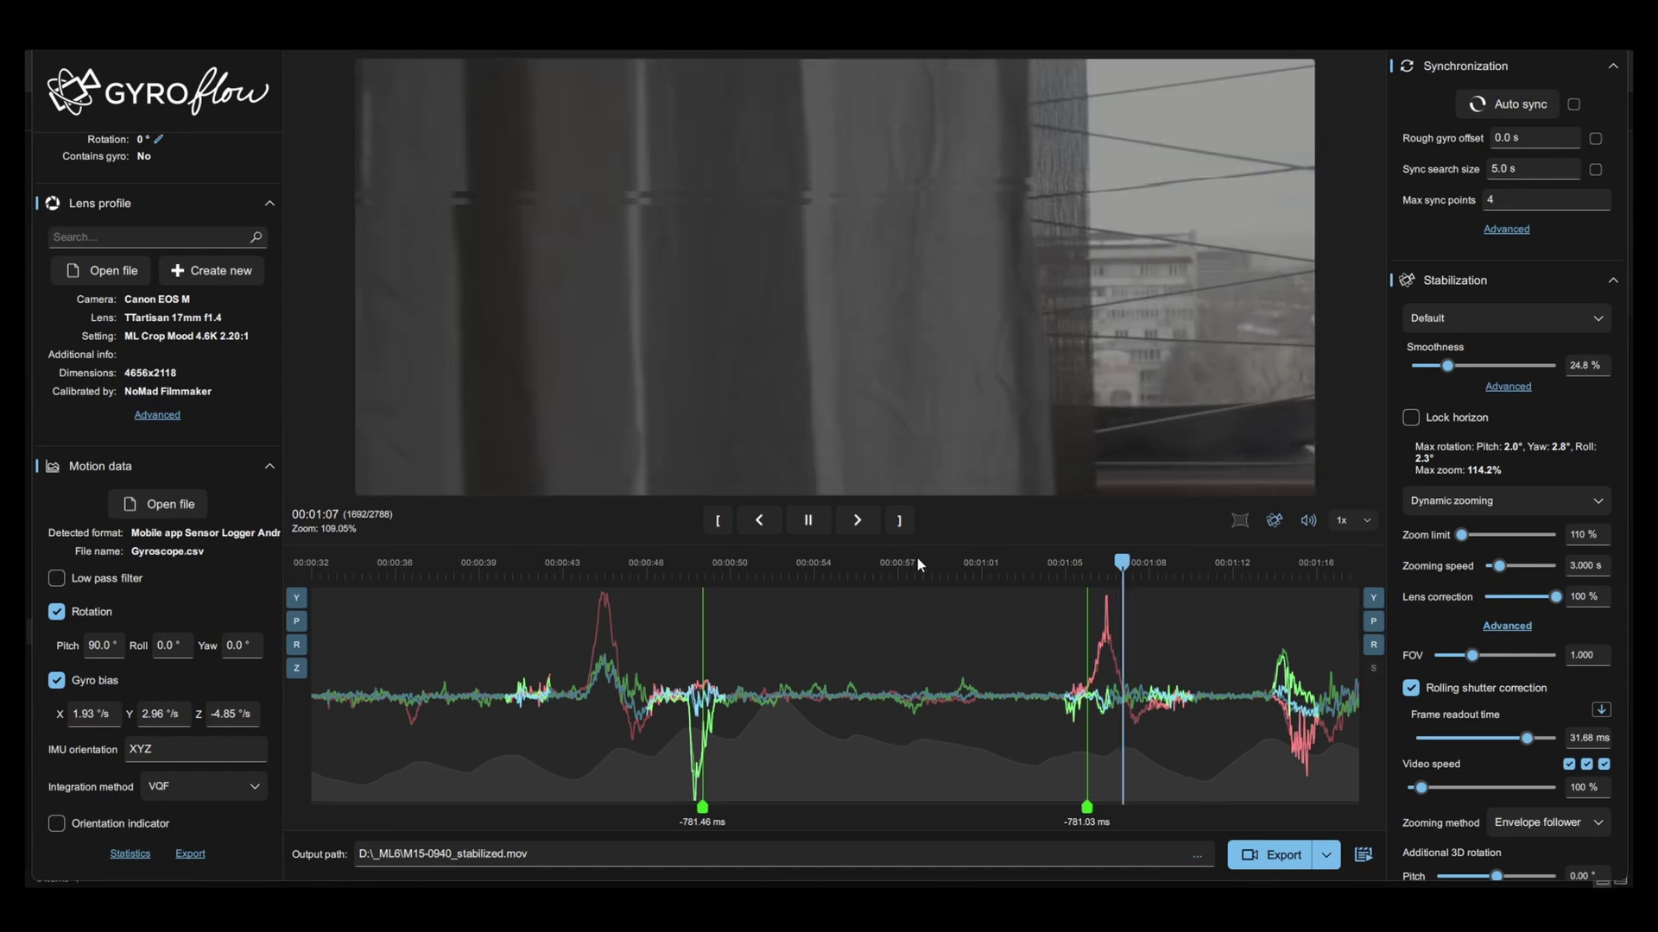
# Auto sync at 00:01:08, compare the curves, and delete the adjacent sync point at 00:01:06
pyautogui.click(803, 522)
pyautogui.rightClick(1133, 700)
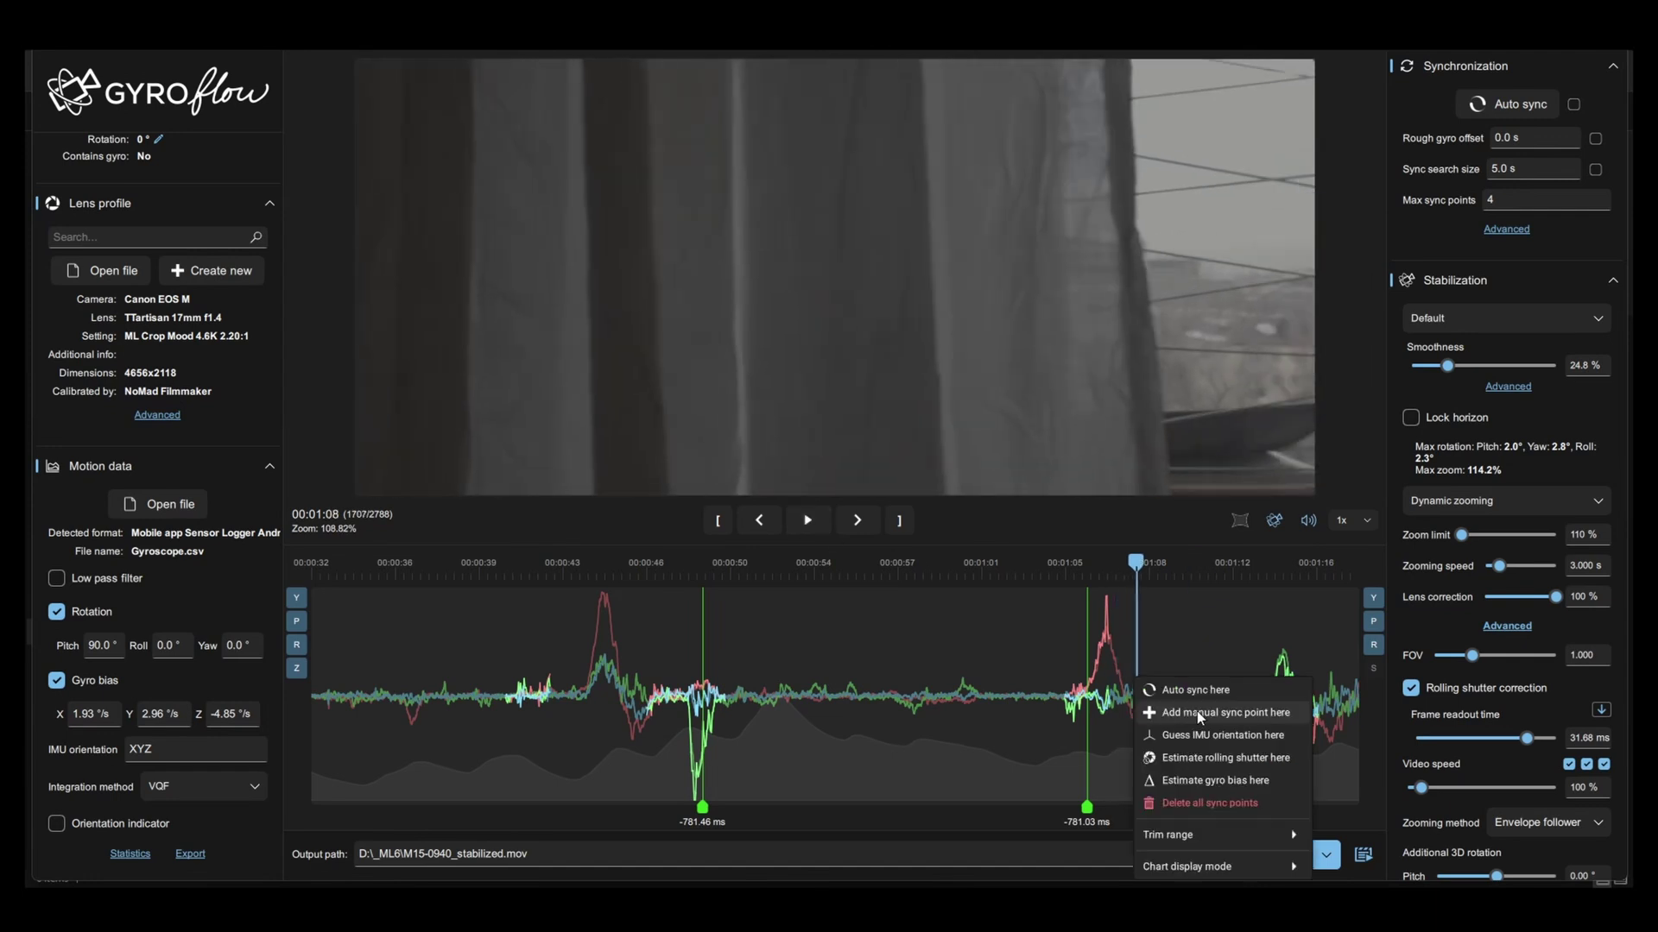
pyautogui.click(1200, 699)
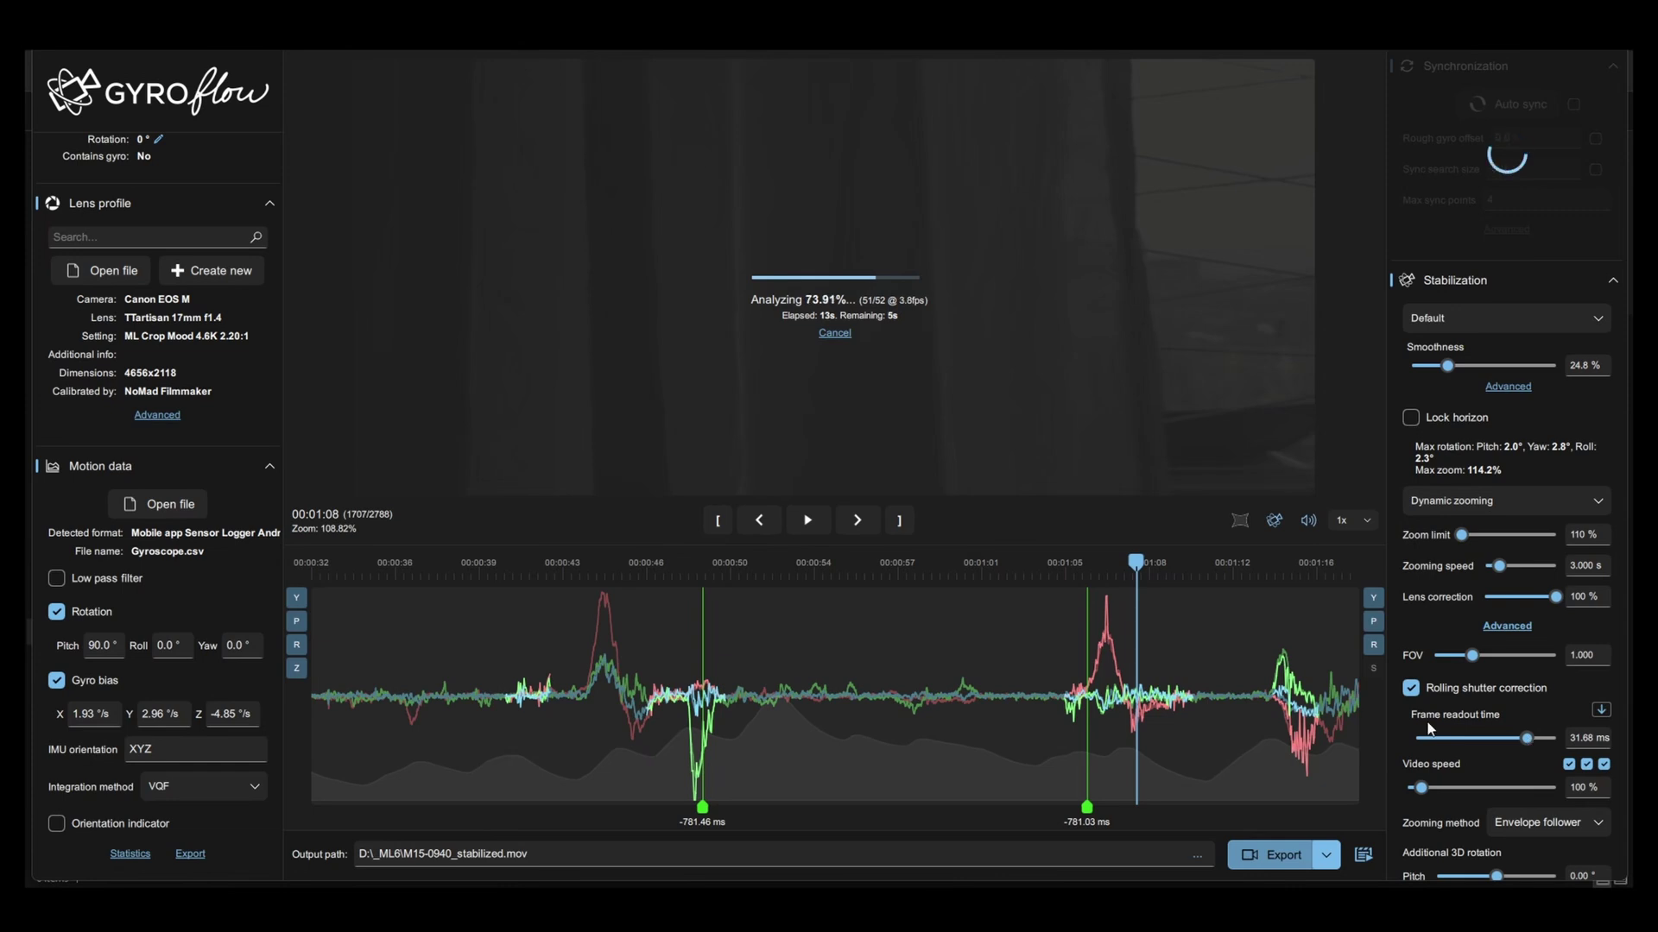
pyautogui.scroll(5, 1149, 734)
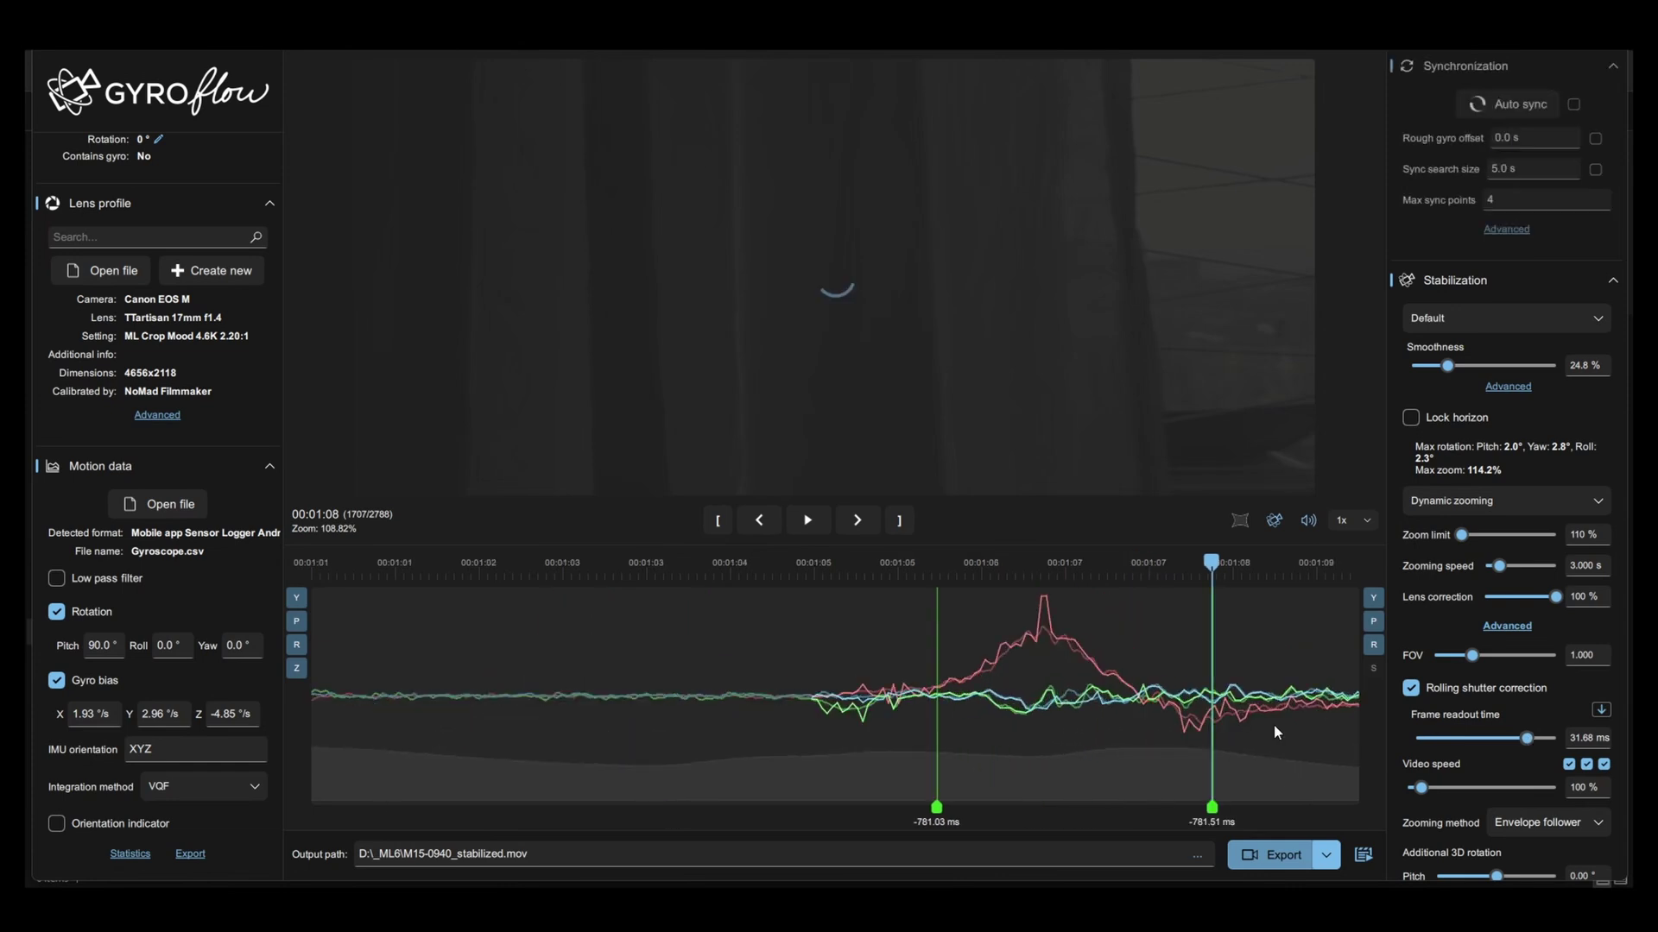
pyautogui.scroll(-3, 993, 791)
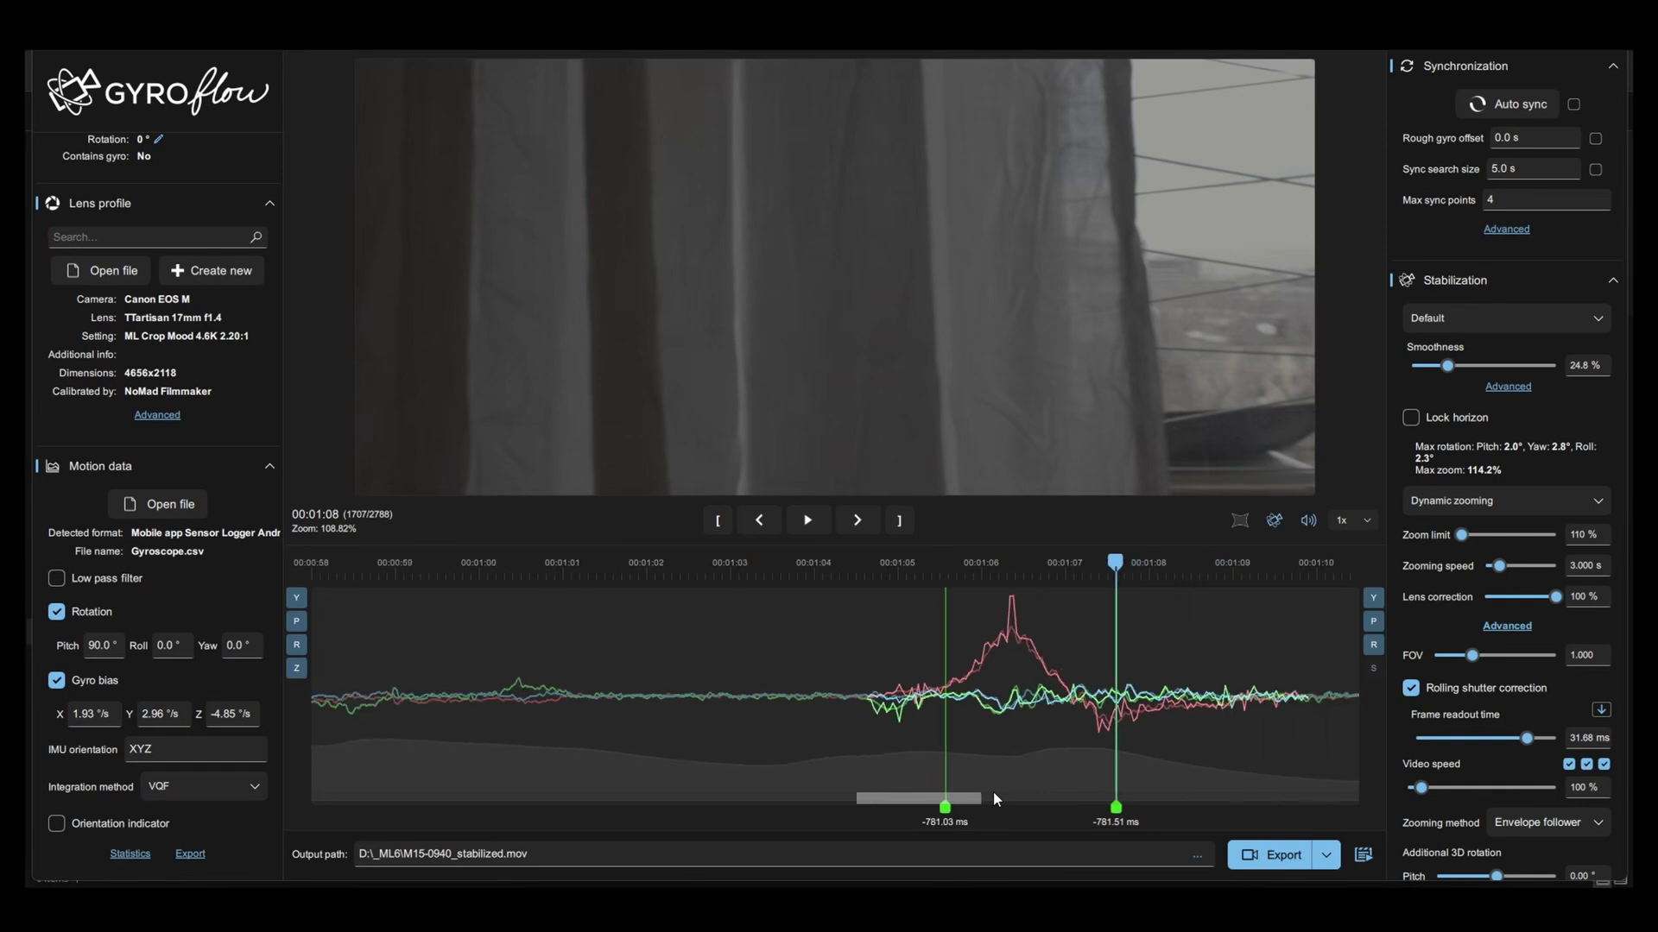
pyautogui.rightClick(946, 803)
pyautogui.click(969, 820)
pyautogui.scroll(-4, 991, 760)
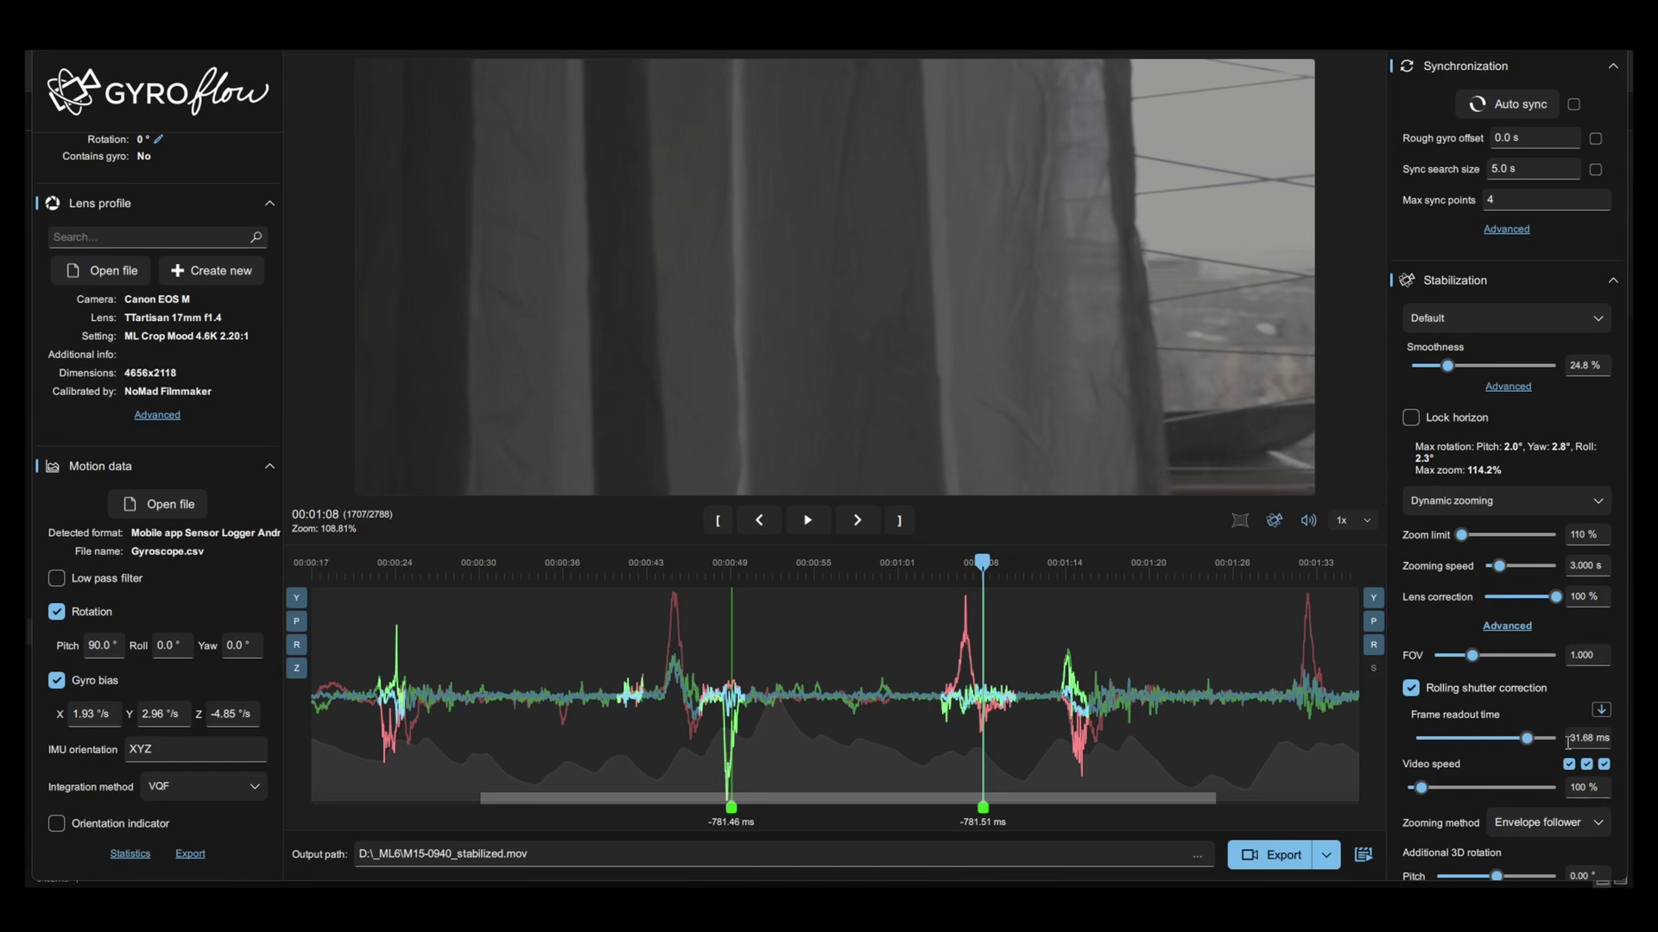
# Set the frame readout time to 33.83 ms and check playback around 00:01:08 in the normal view and stabilization overview
pyautogui.moveTo(1533, 741); pyautogui.dragTo(1532, 741)
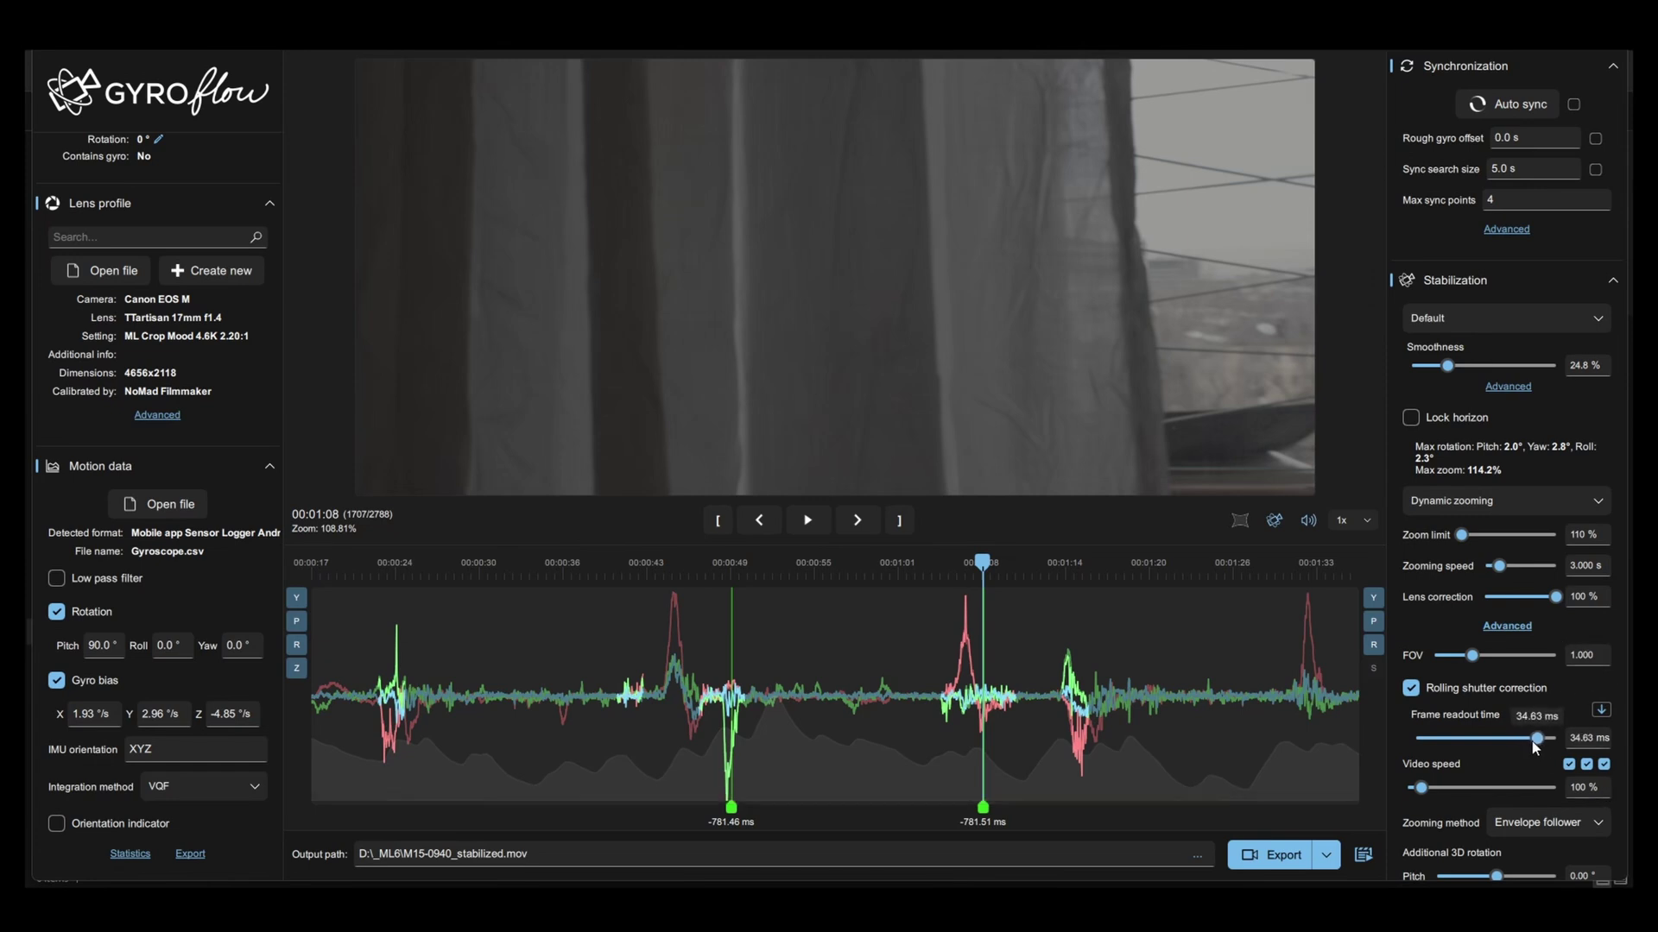
pyautogui.click(948, 571)
pyautogui.click(798, 522)
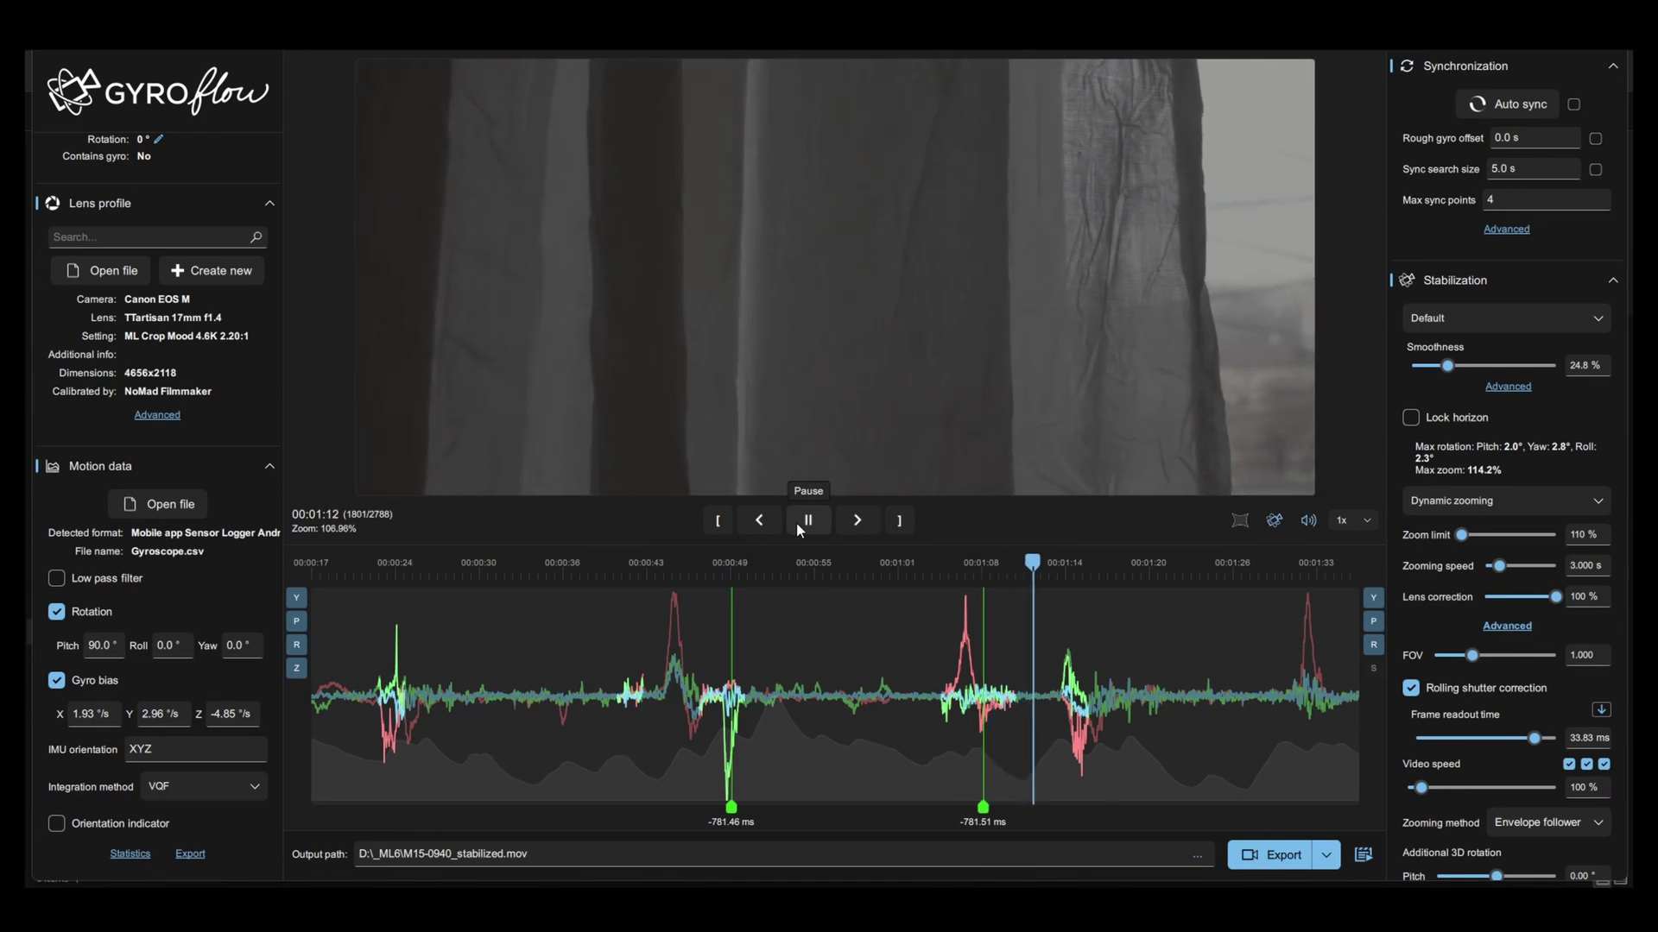
pyautogui.click(1231, 522)
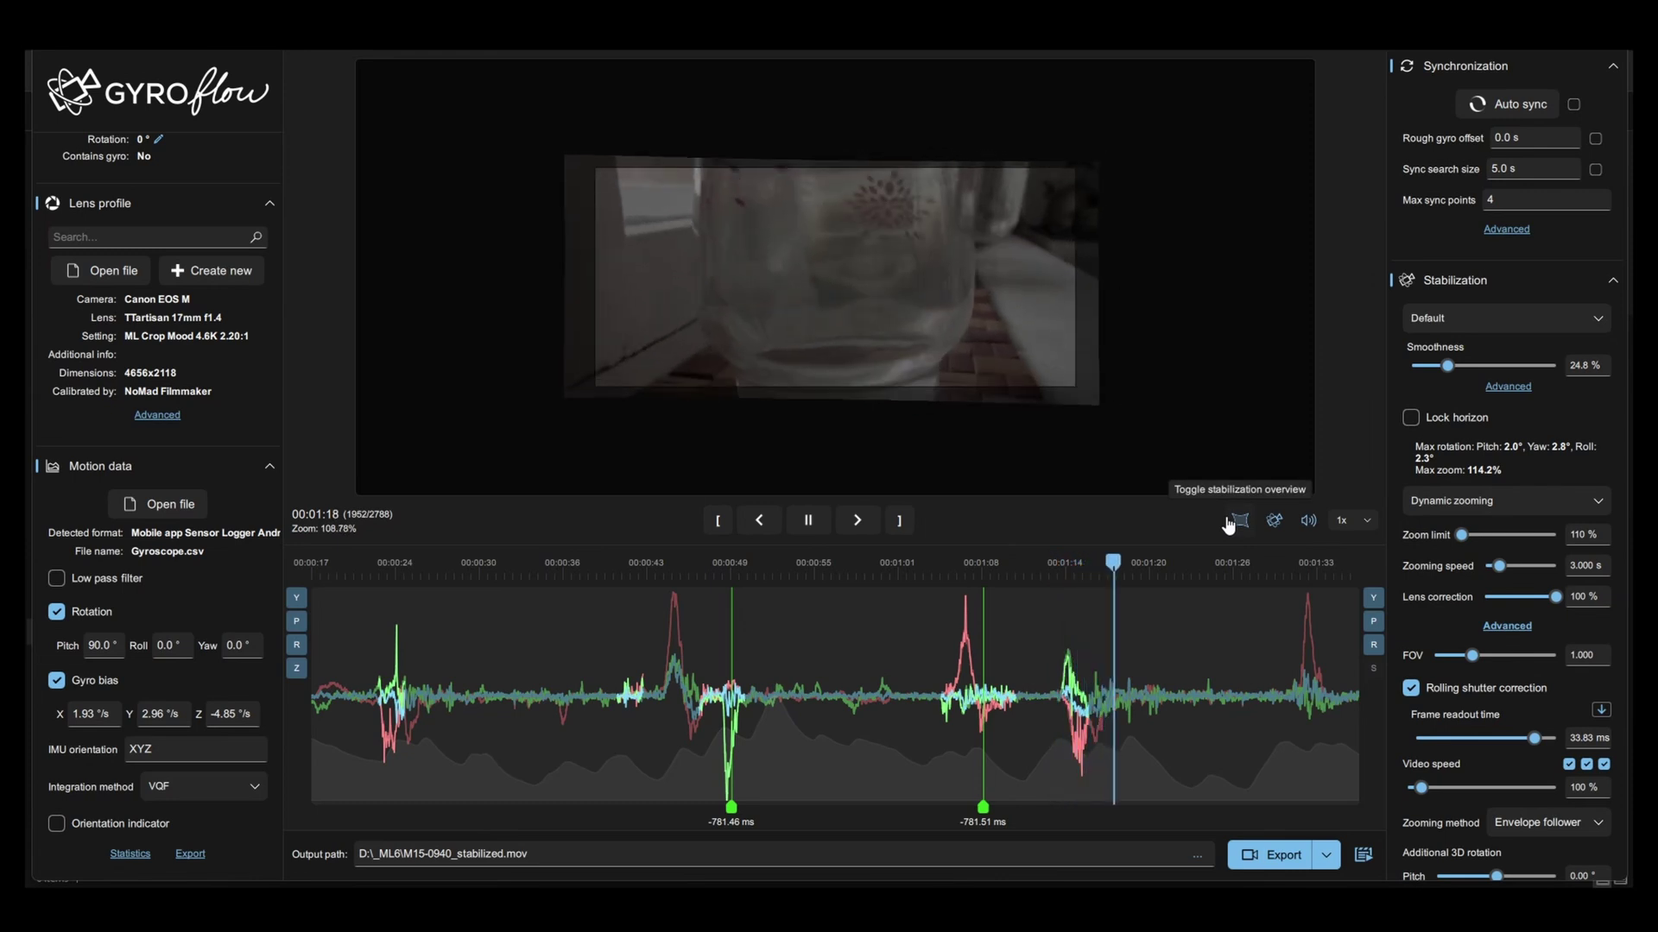
pyautogui.click(1231, 523)
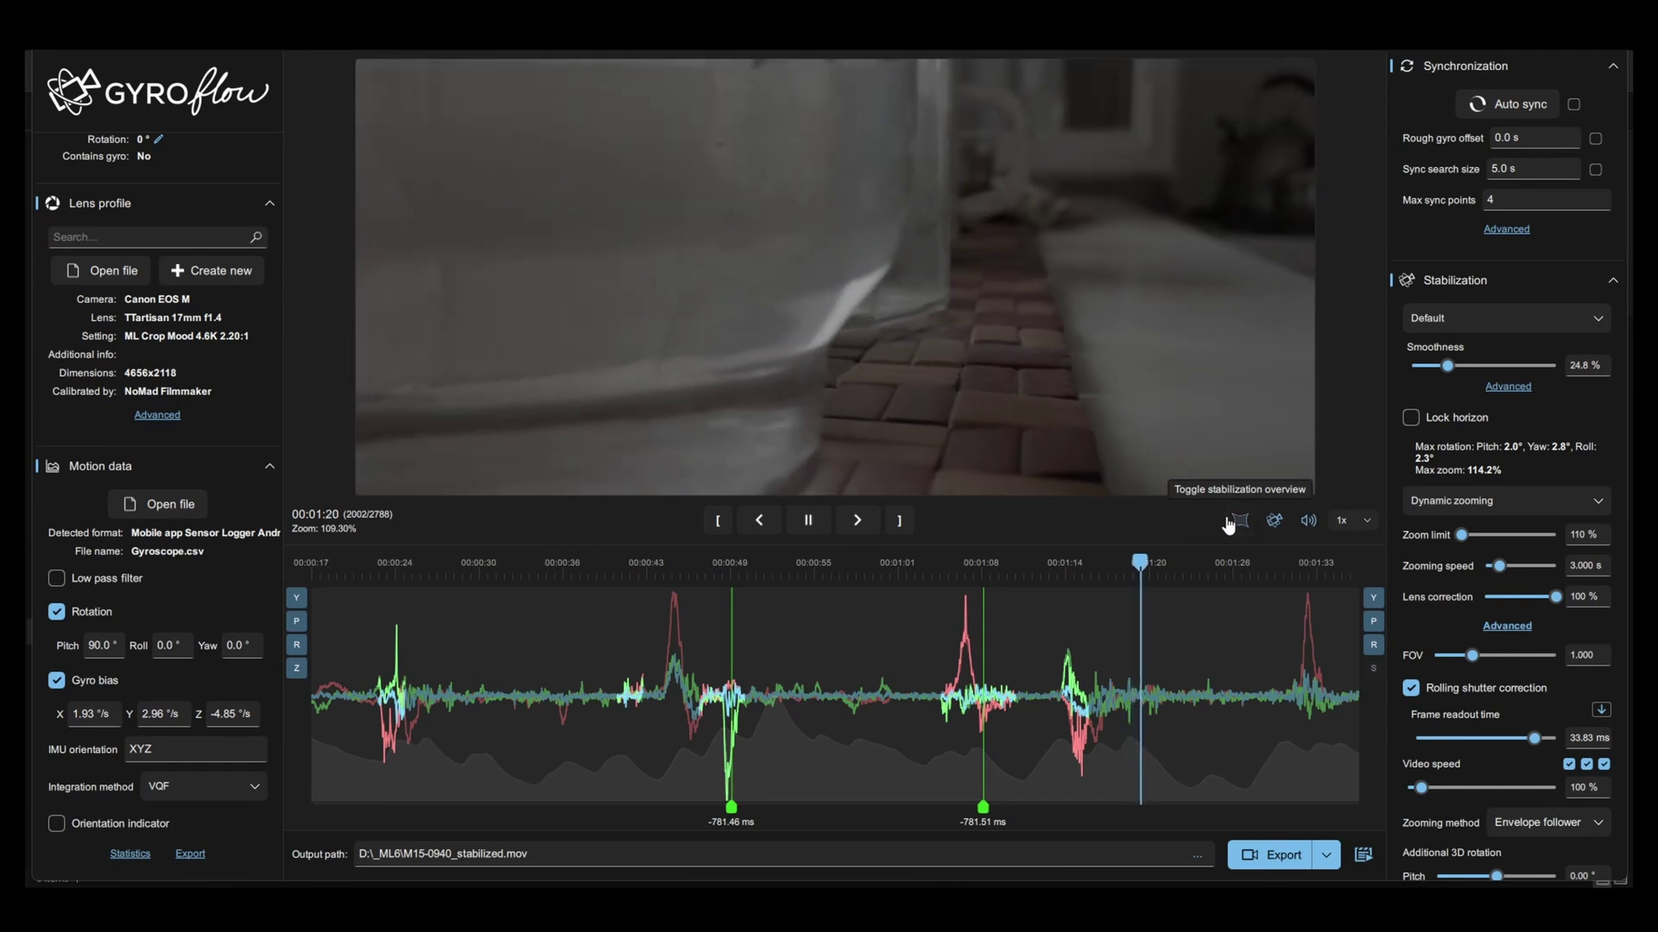
pyautogui.click(1237, 525)
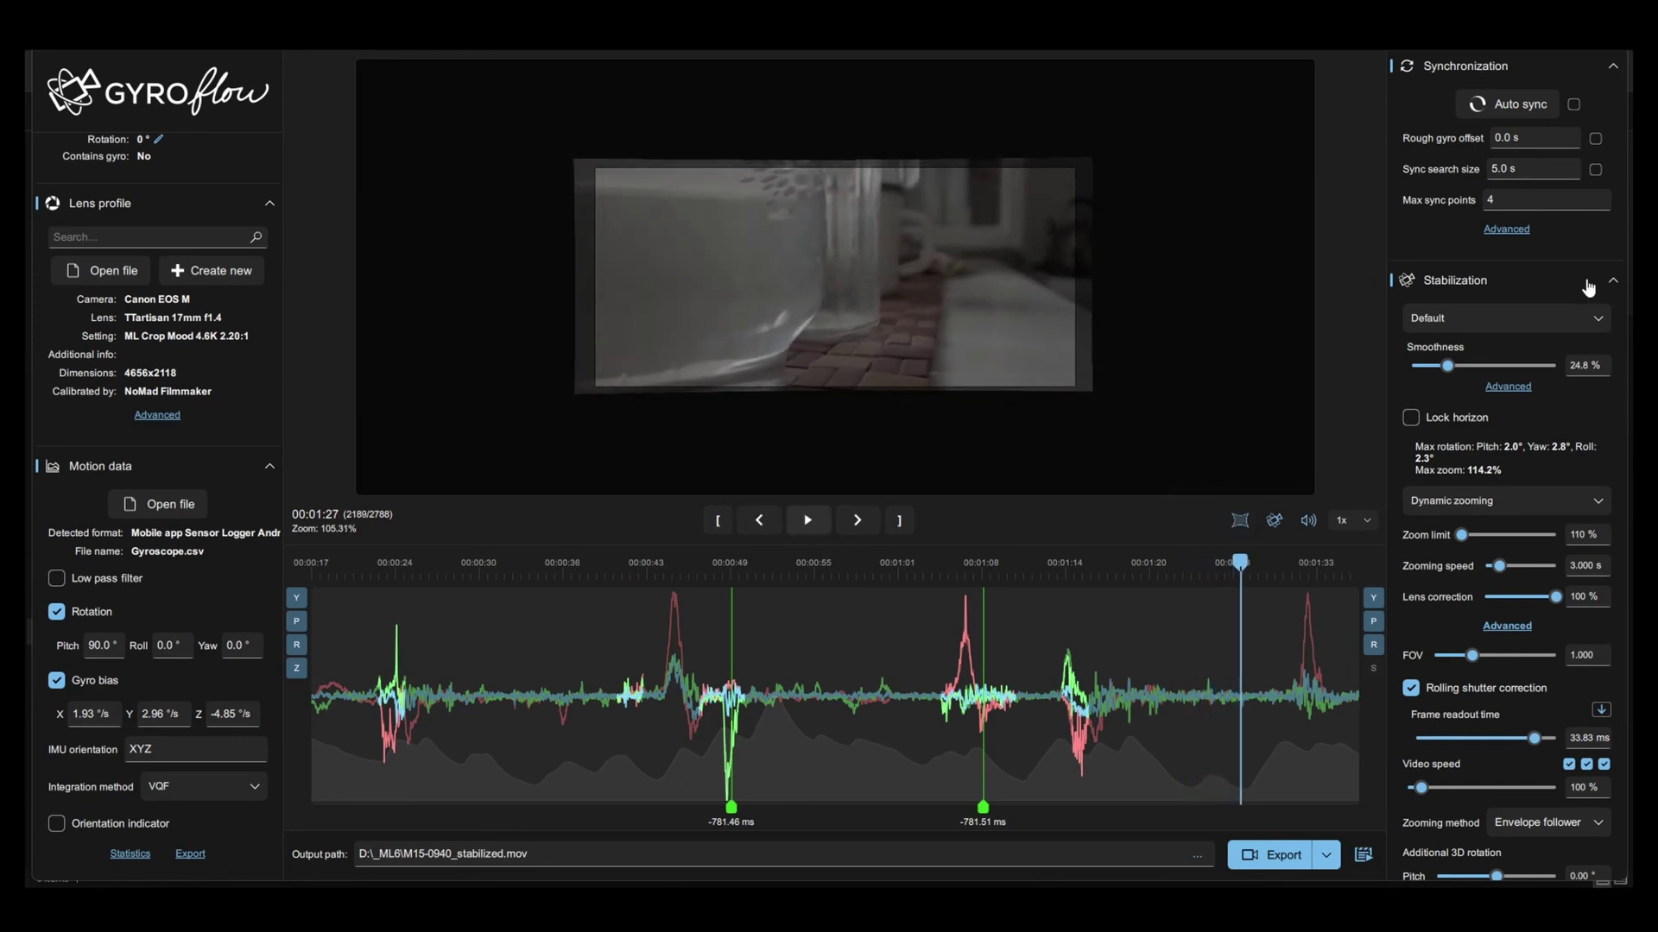
# Try a smoothness of 100% and preview the result from 00:01:23 outside the stabilization overview
pyautogui.moveTo(1448, 364); pyautogui.dragTo(1584, 388)
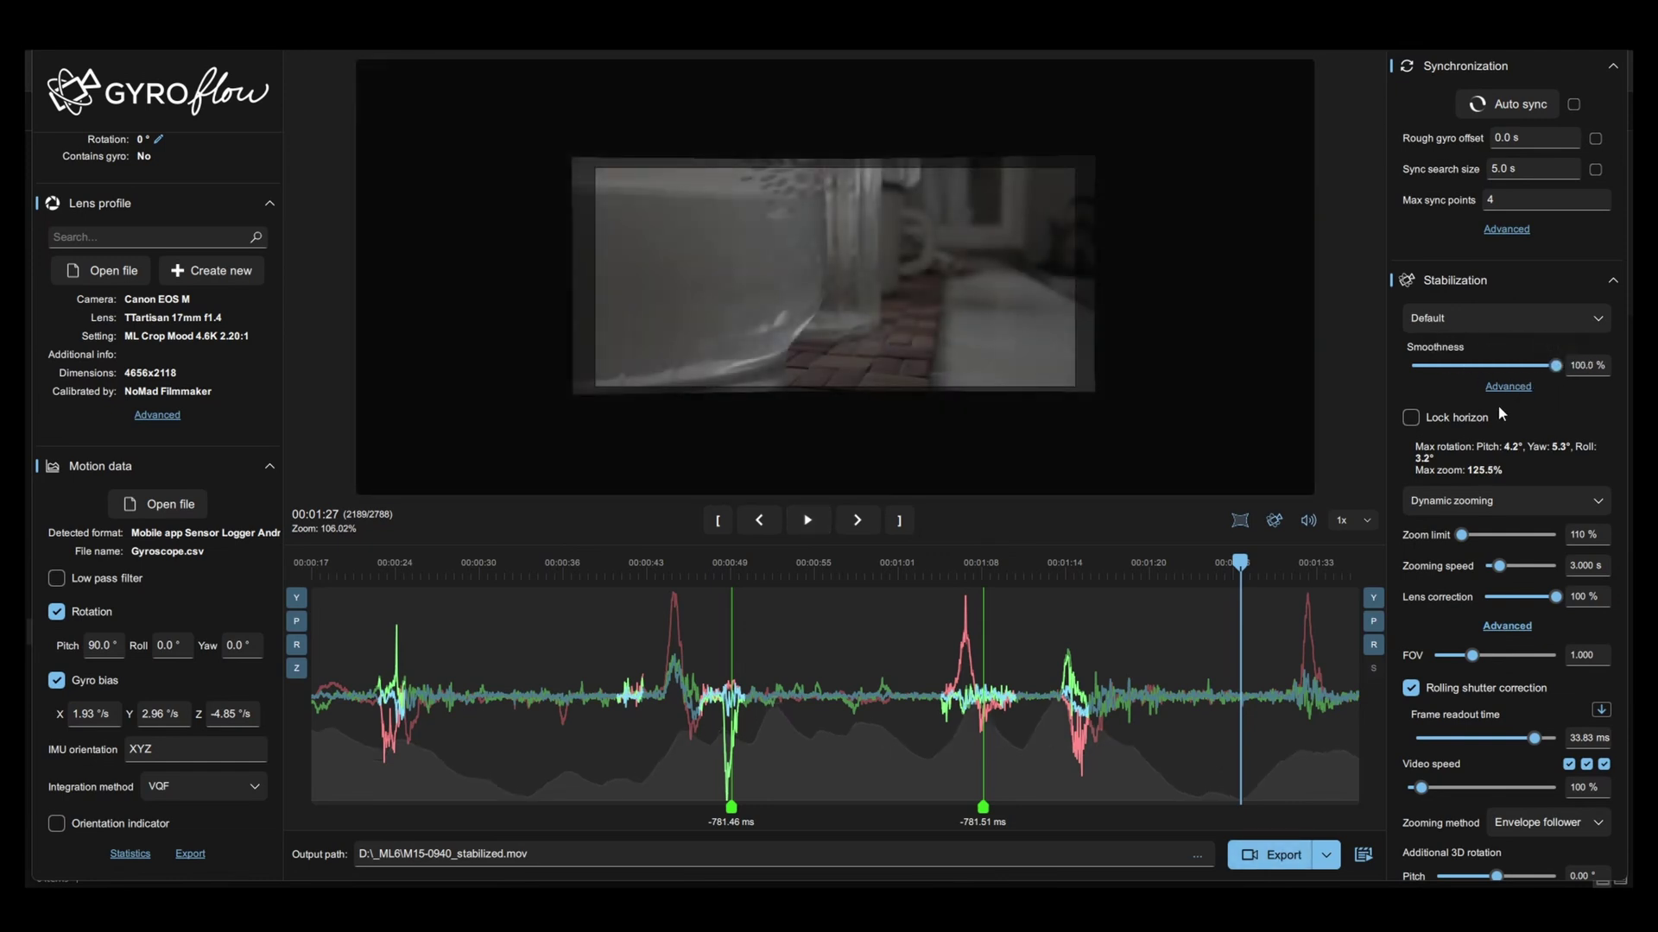
pyautogui.click(1179, 577)
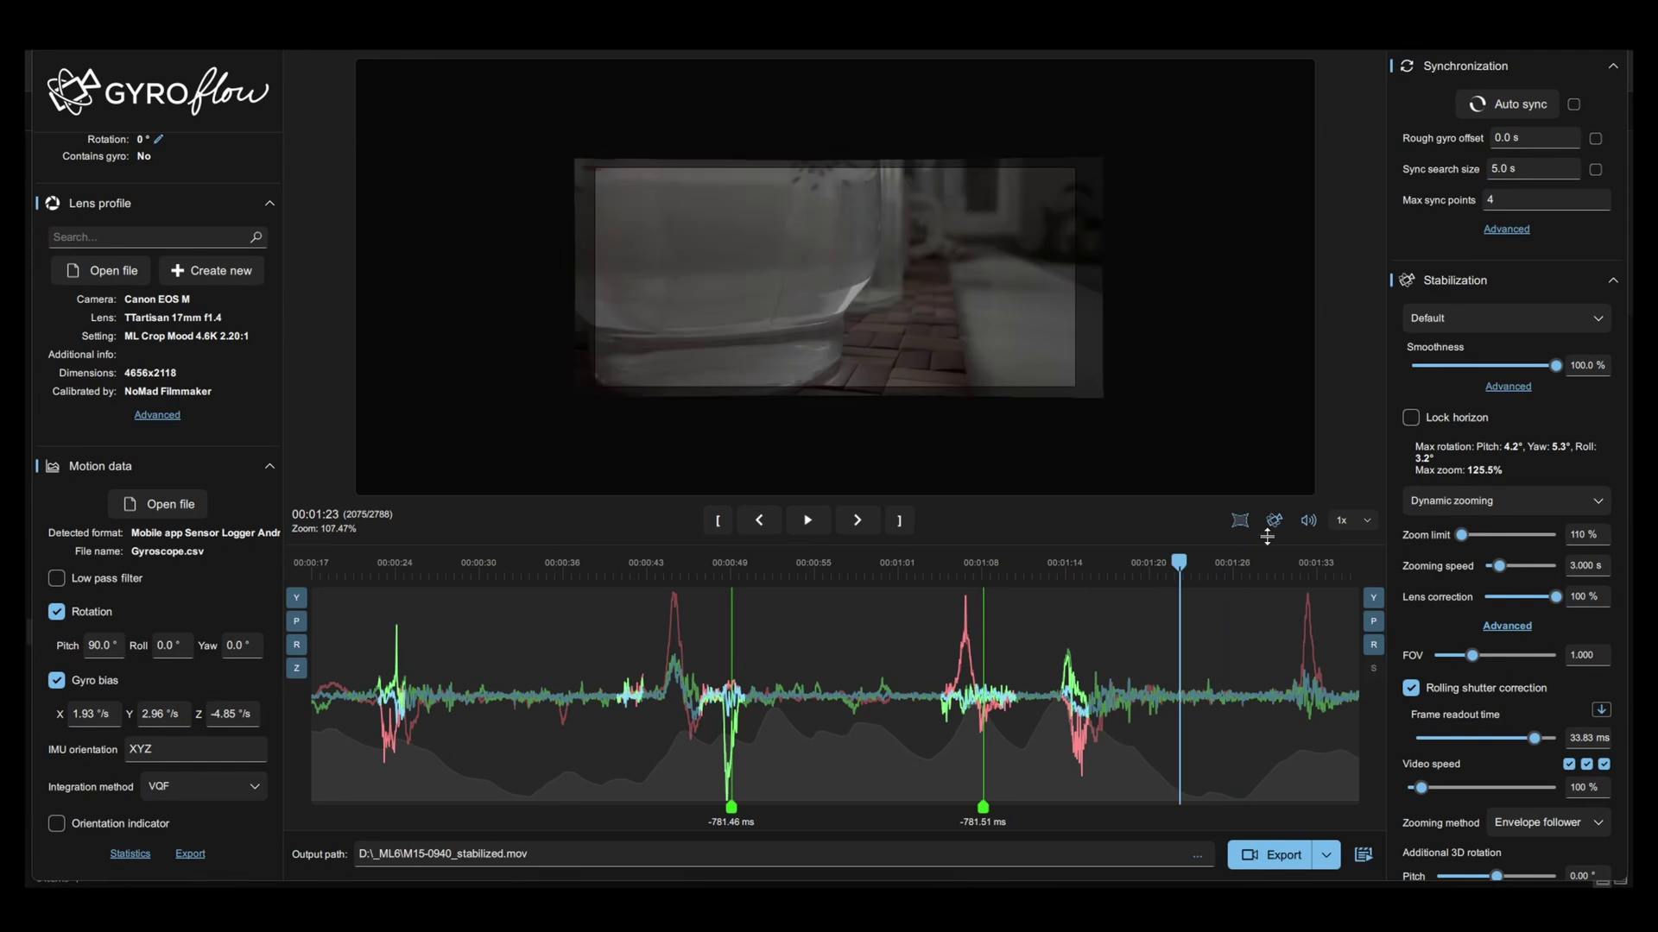
pyautogui.click(1241, 522)
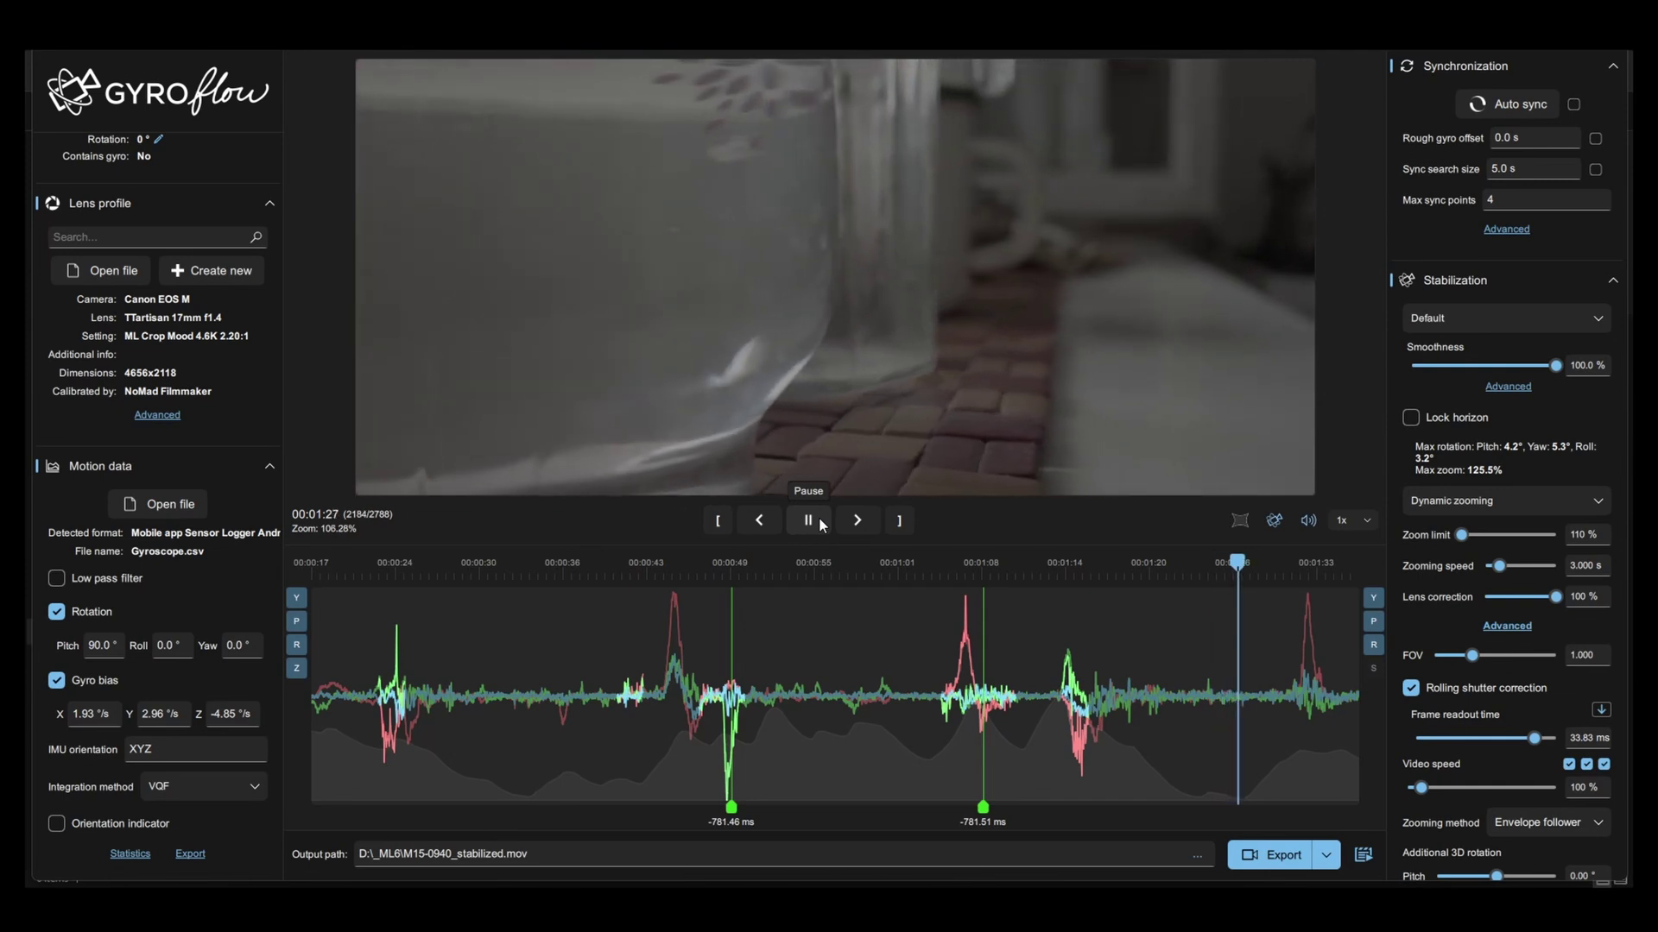
pyautogui.click(818, 516)
# Set the smoothness to 17.6% and preview the result, replaying it from the early part of the clip
pyautogui.moveTo(1554, 370); pyautogui.dragTo(1438, 370)
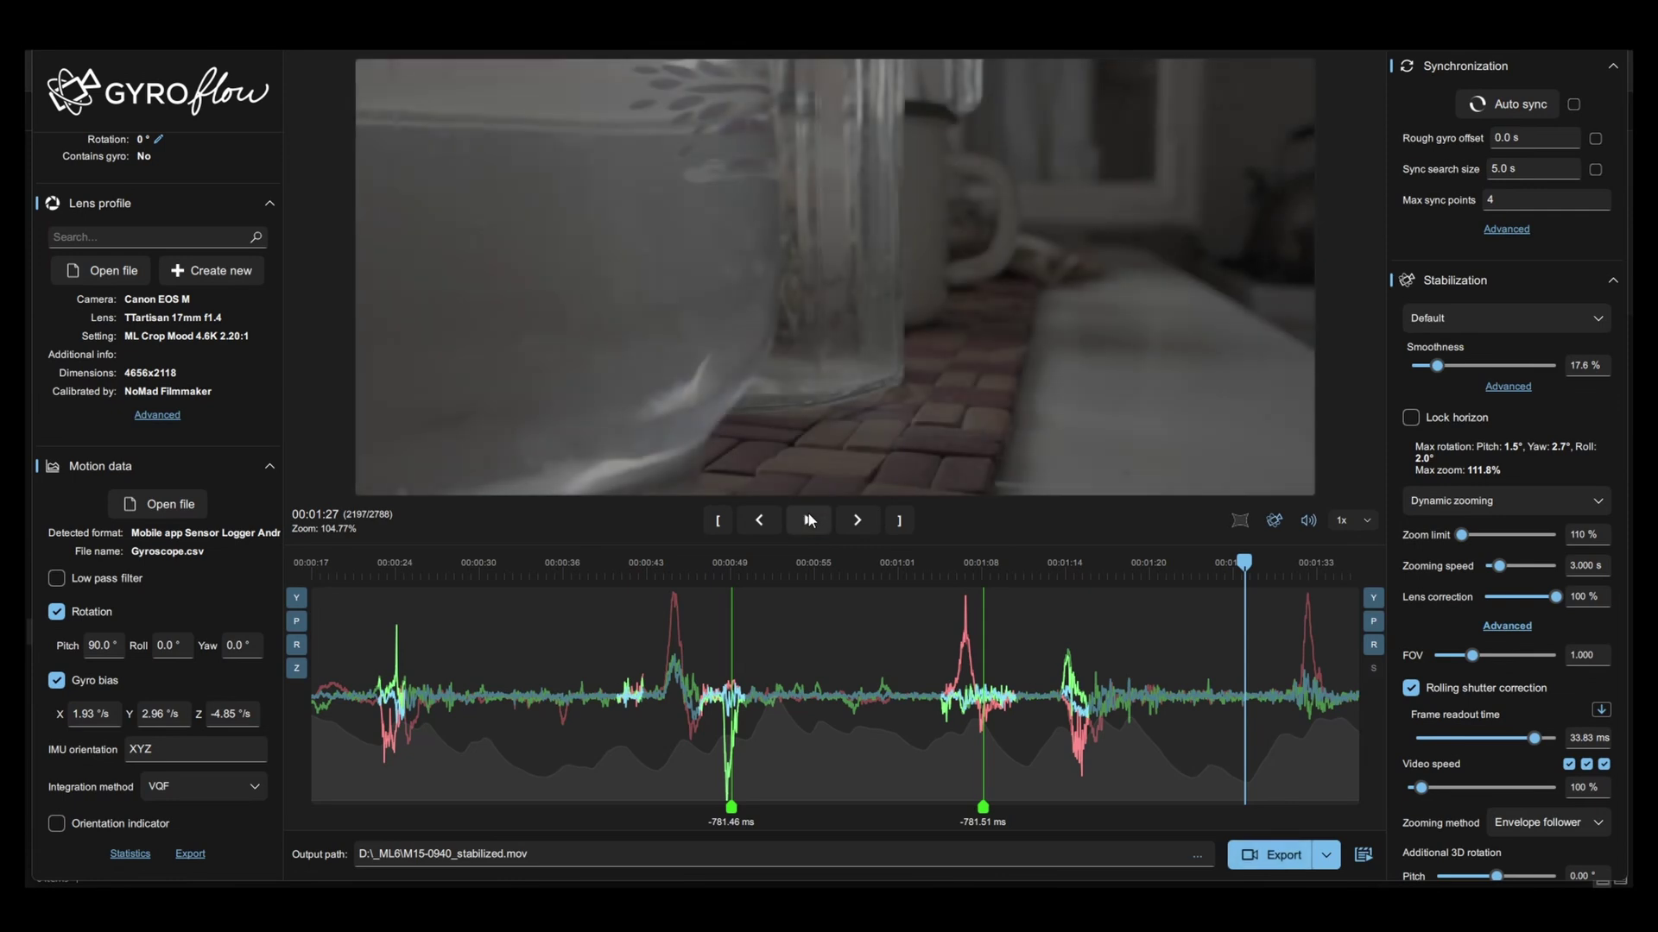
pyautogui.press('space')
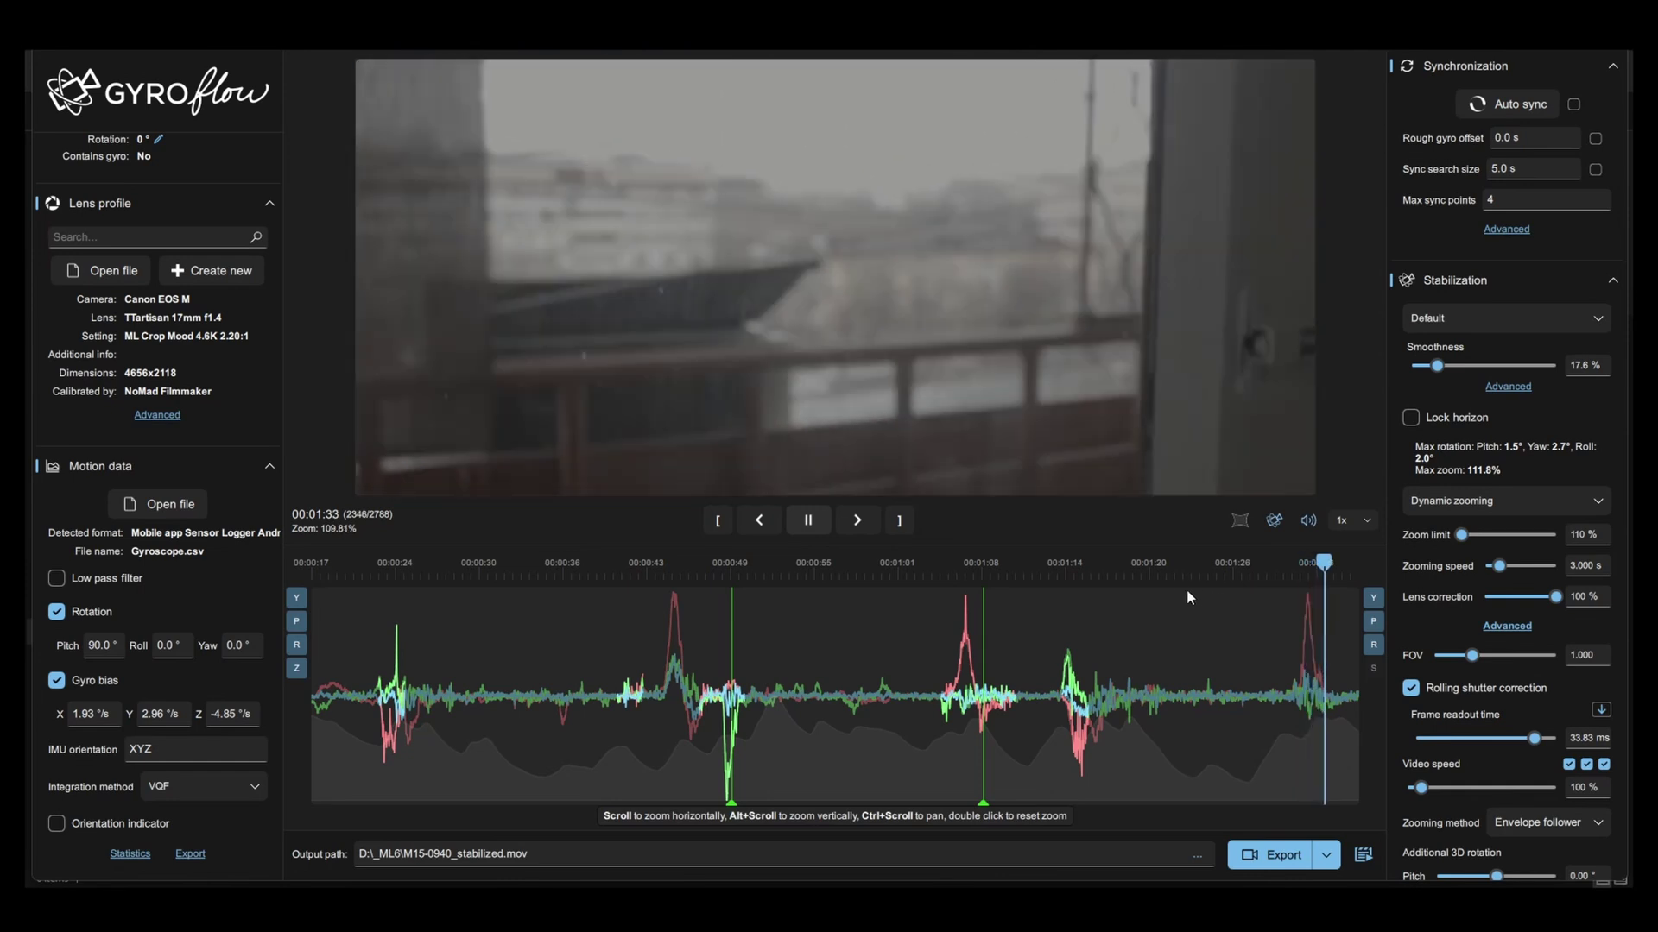
pyautogui.click(335, 570)
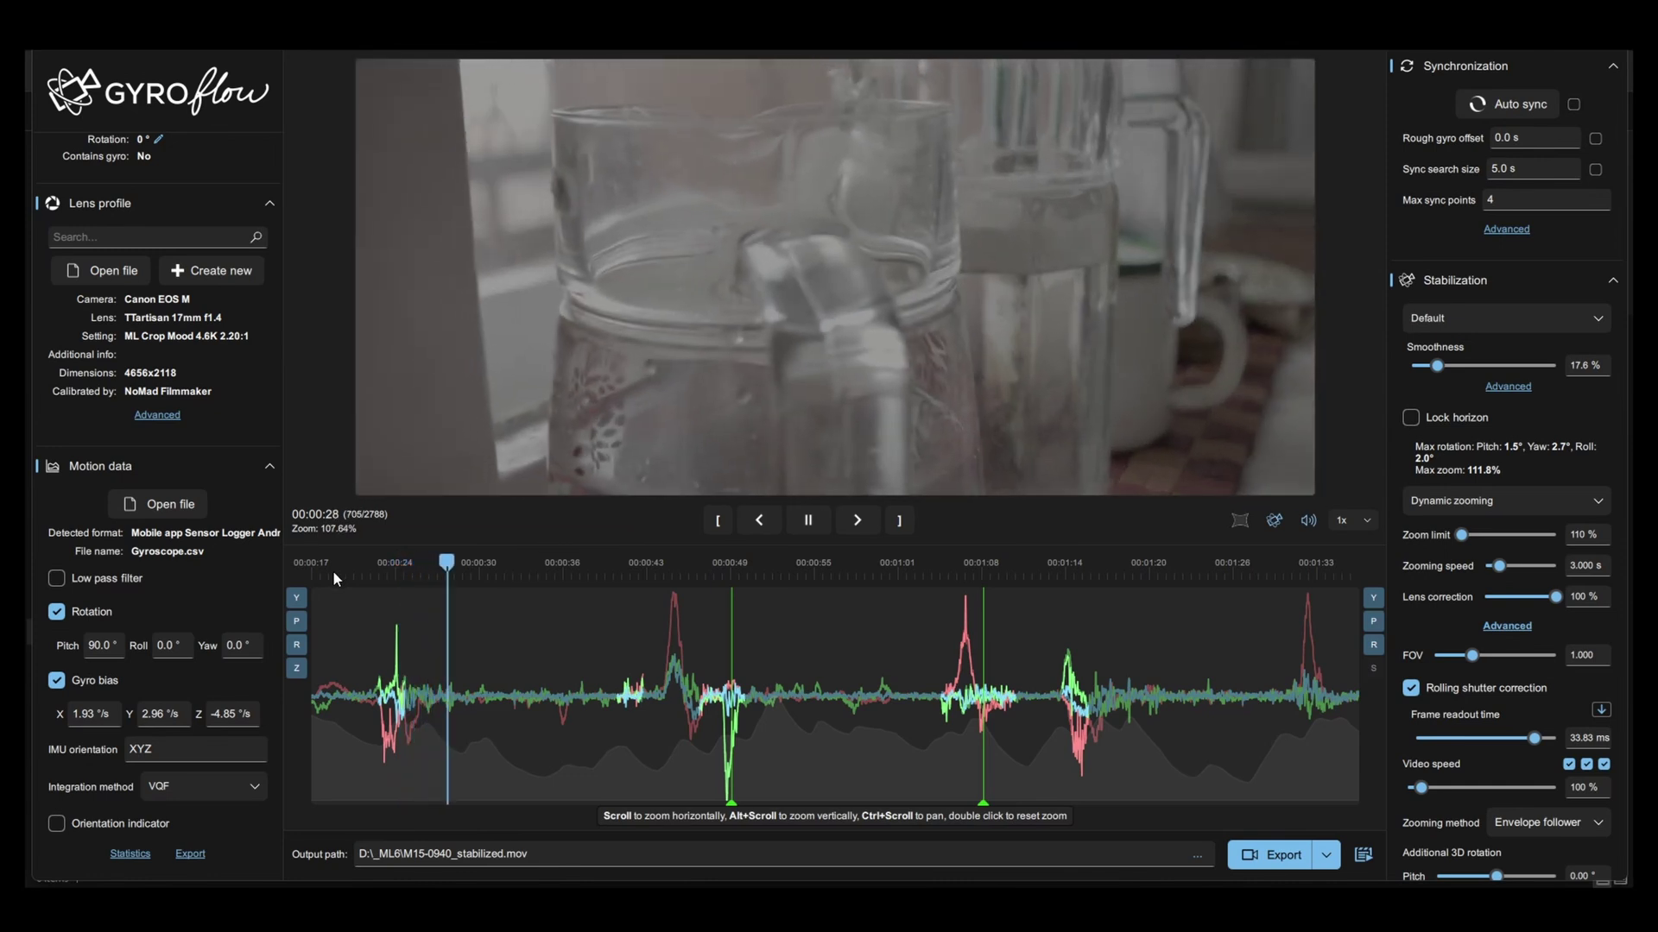
pyautogui.click(812, 521)
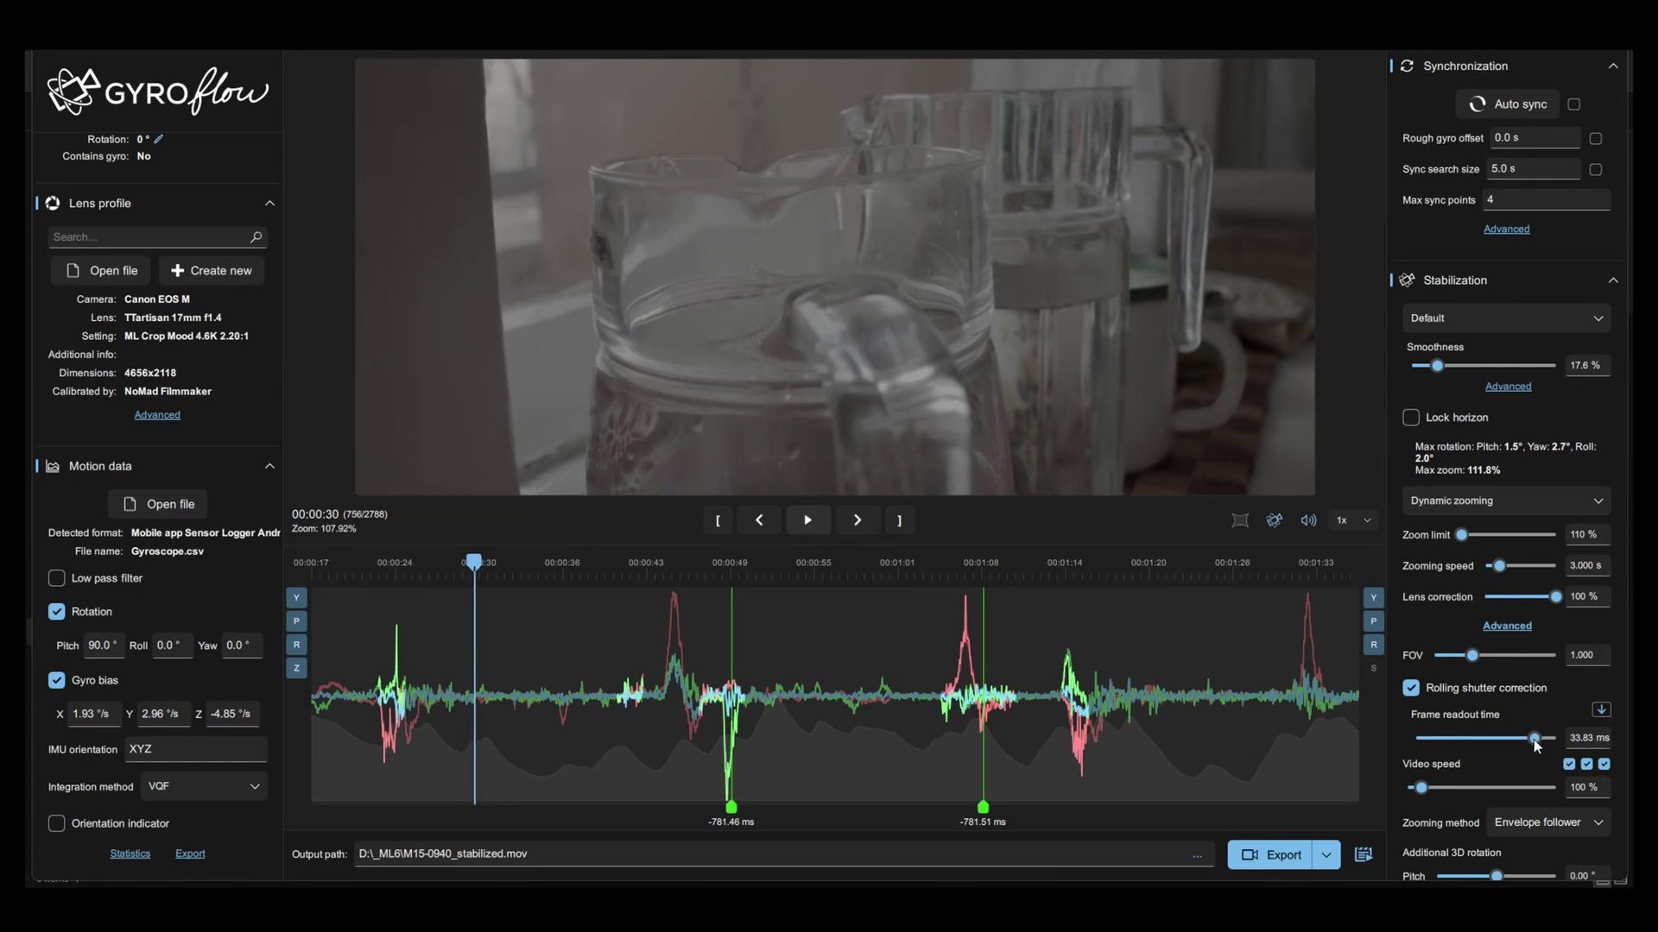
# Set the frame readout time to 27.65 ms and preview the glass jugs shot and the section from about 00:00:43
pyautogui.moveTo(1531, 739); pyautogui.dragTo(1516, 738)
pyautogui.click(434, 574)
pyautogui.click(810, 519)
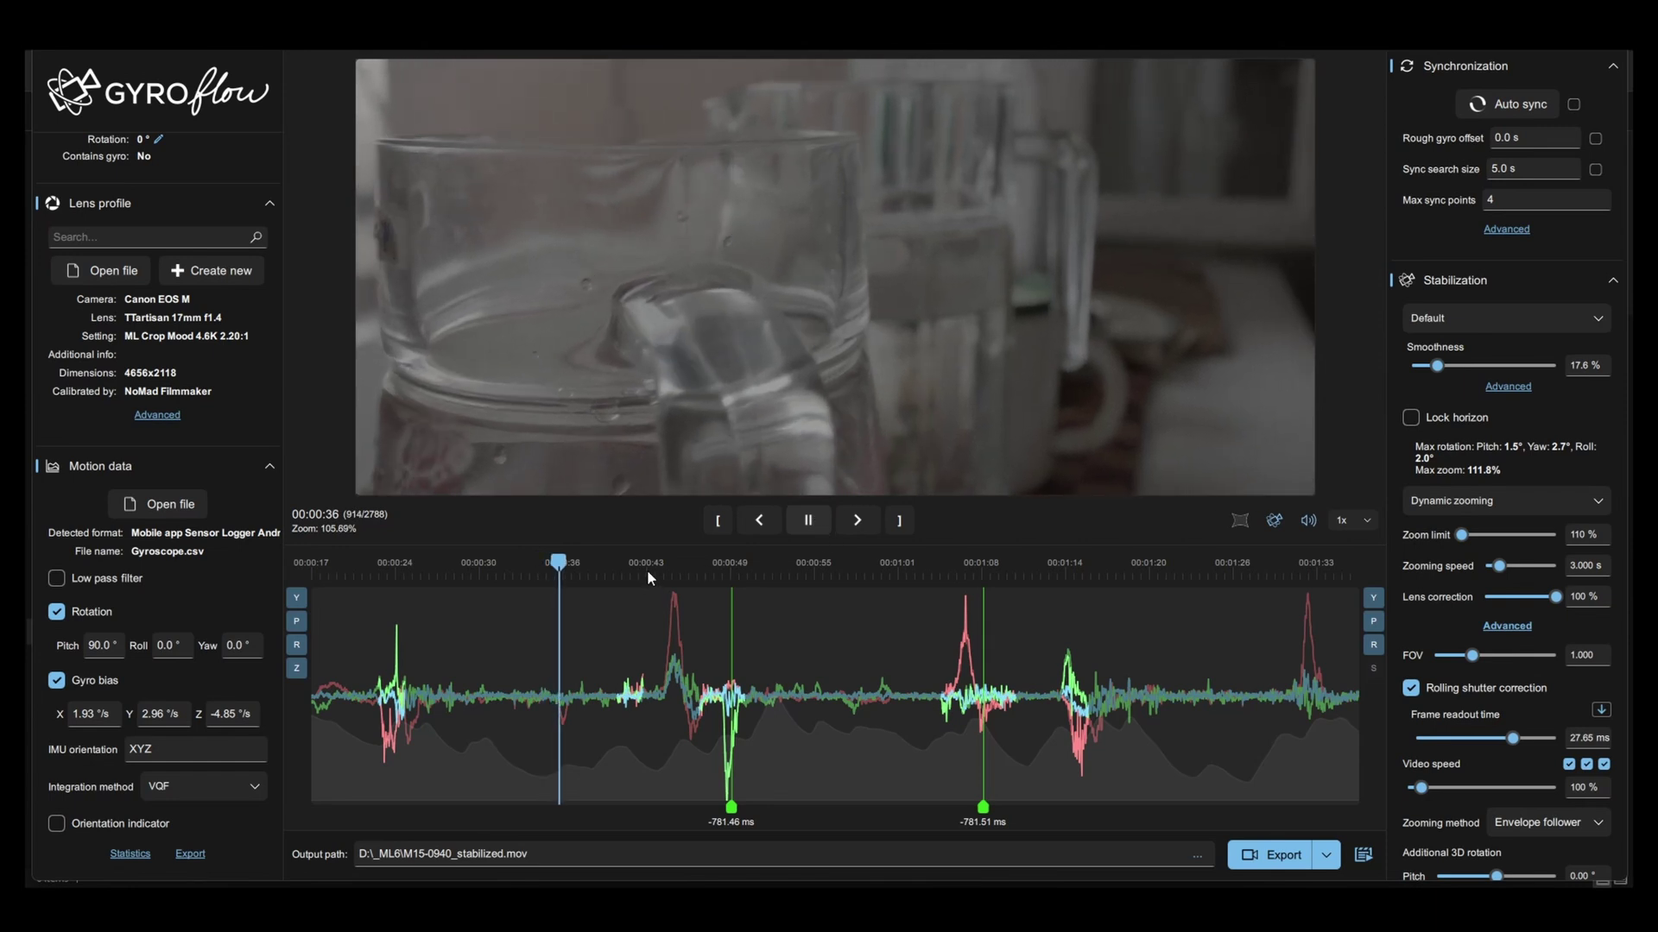
pyautogui.click(645, 570)
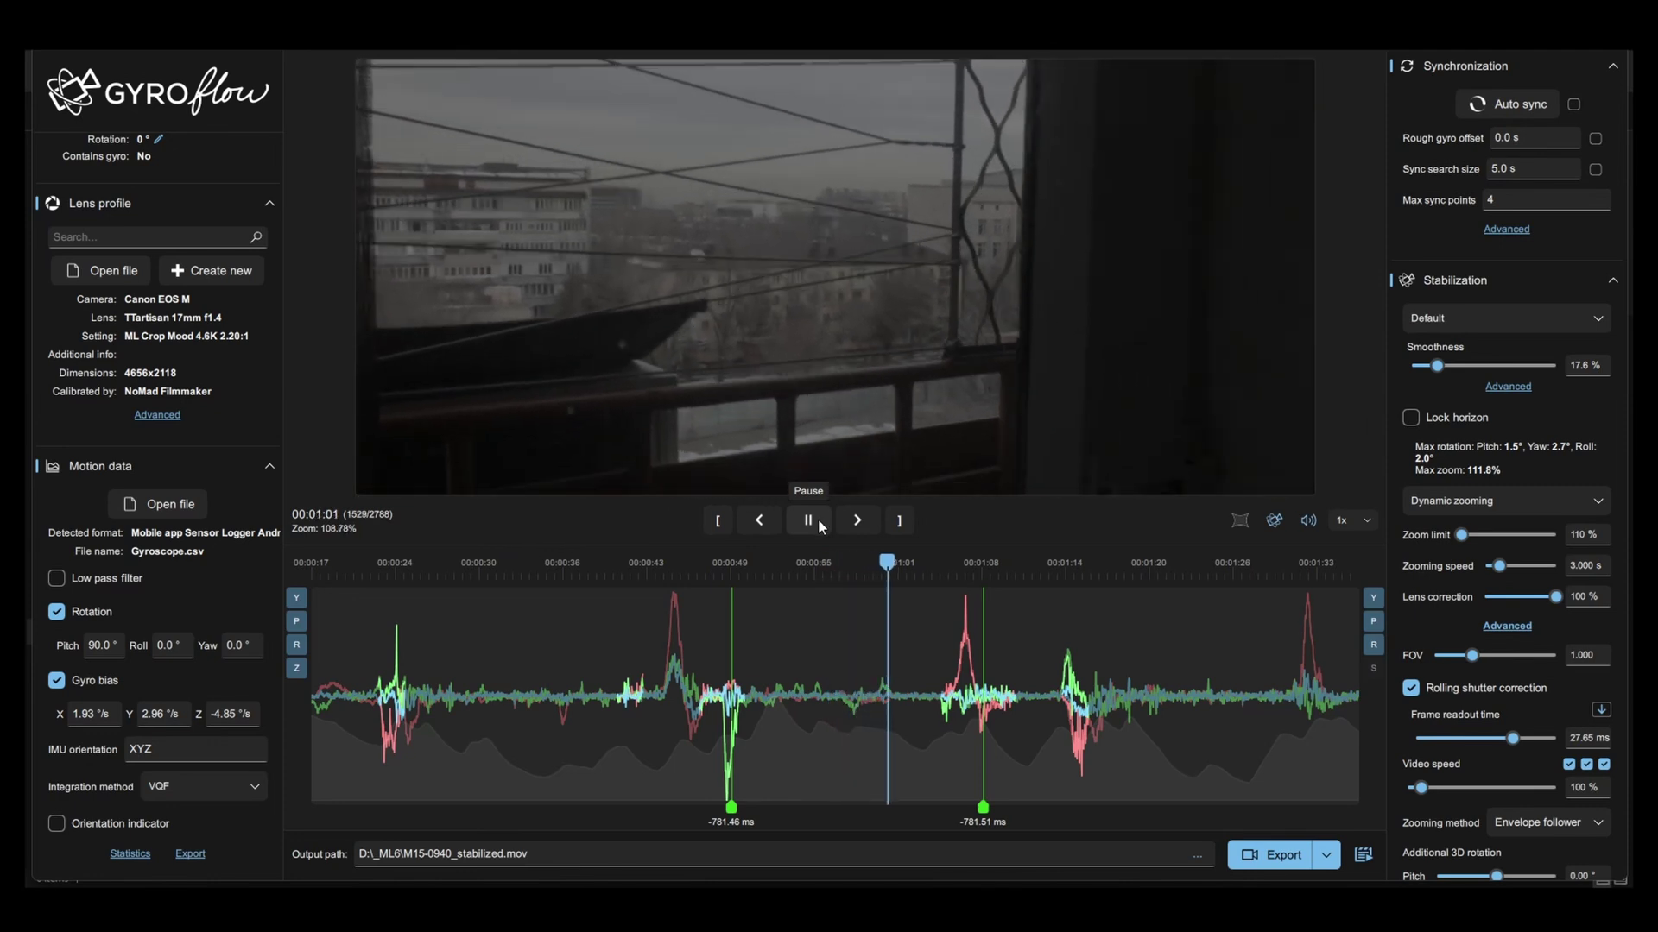
# Check the remaining footage in the stabilization overview and normal view, show the whole timeline, and pause at 00:01:42
pyautogui.click(1240, 526)
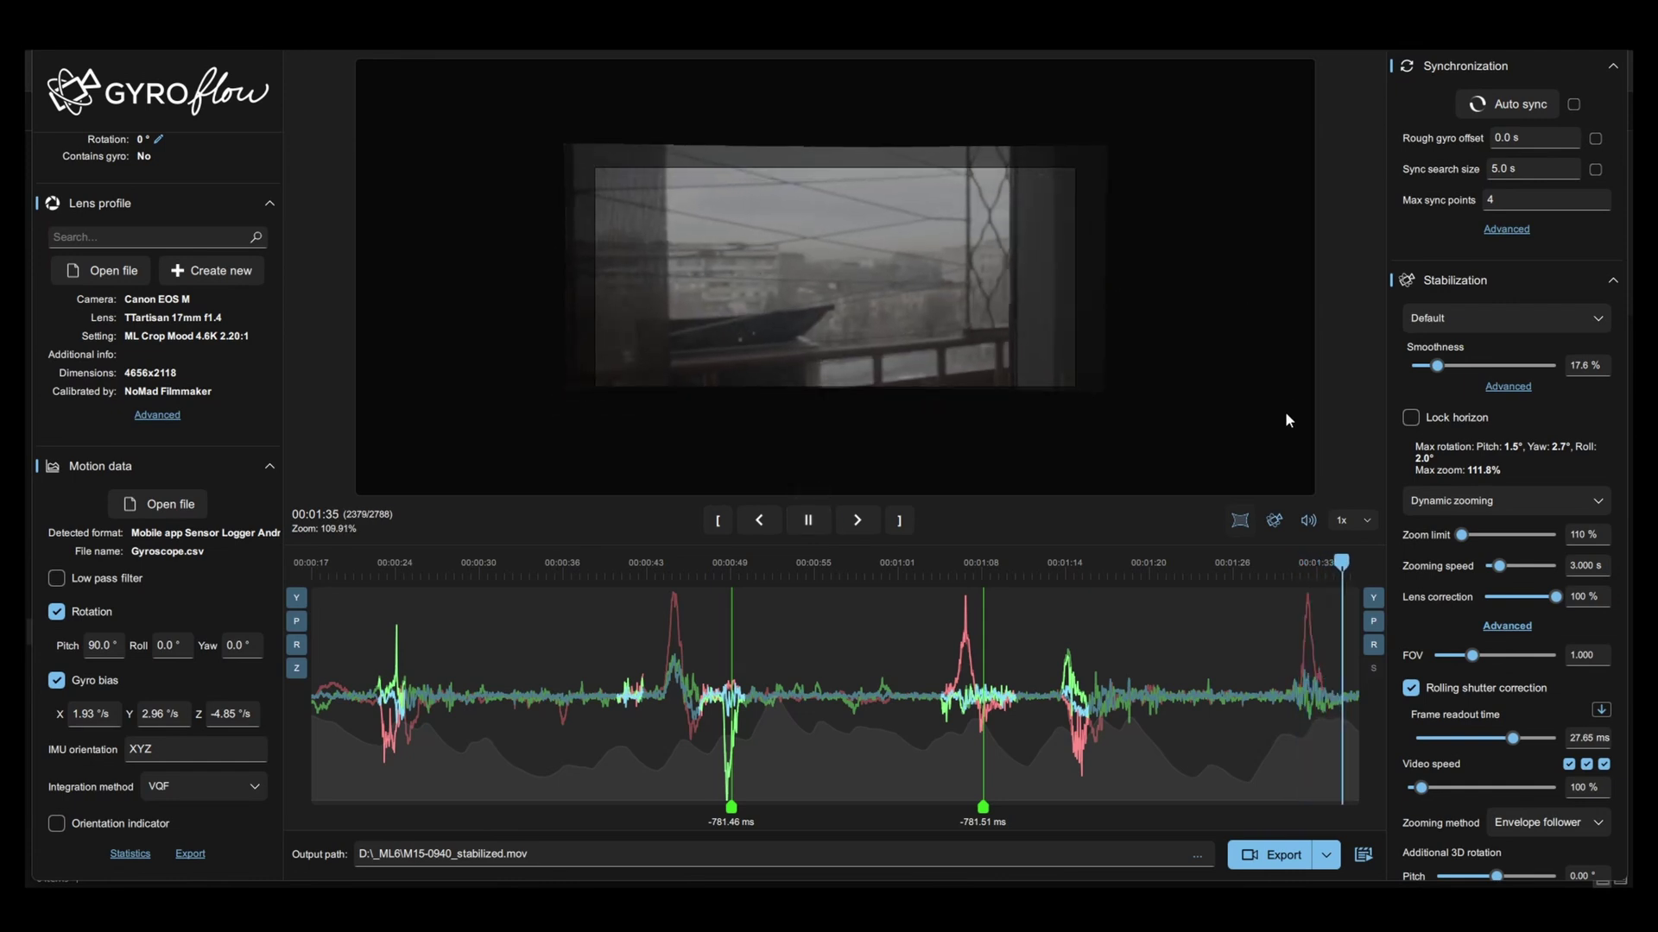
pyautogui.click(1240, 520)
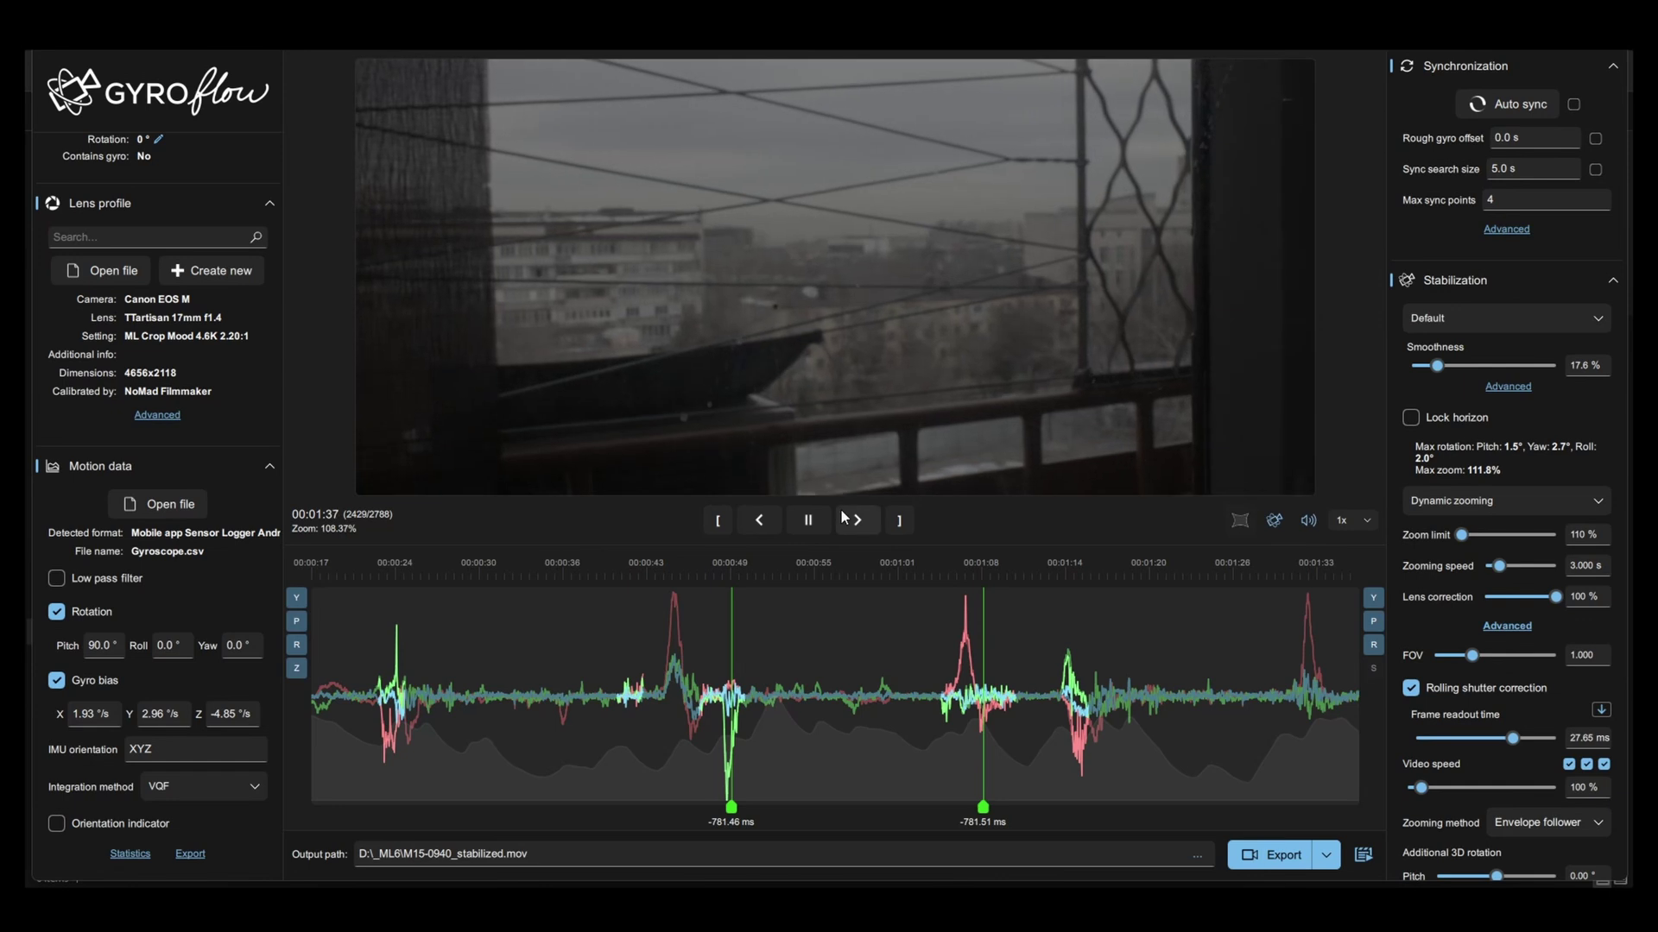
pyautogui.scroll(-3, 952, 701)
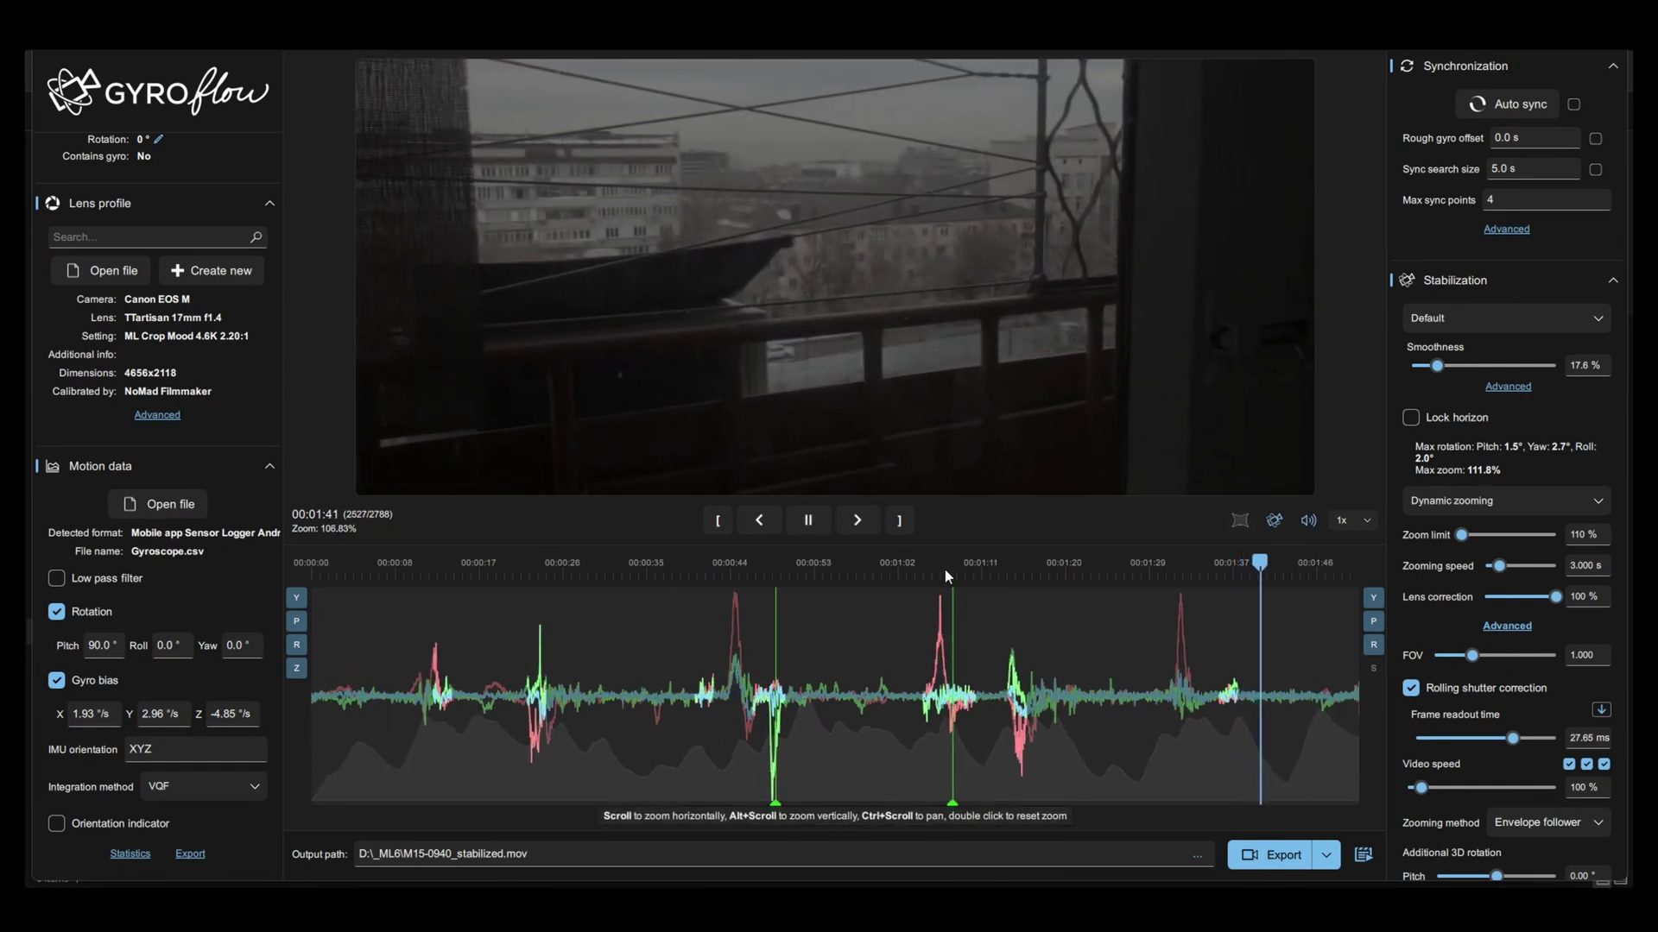
pyautogui.click(808, 520)
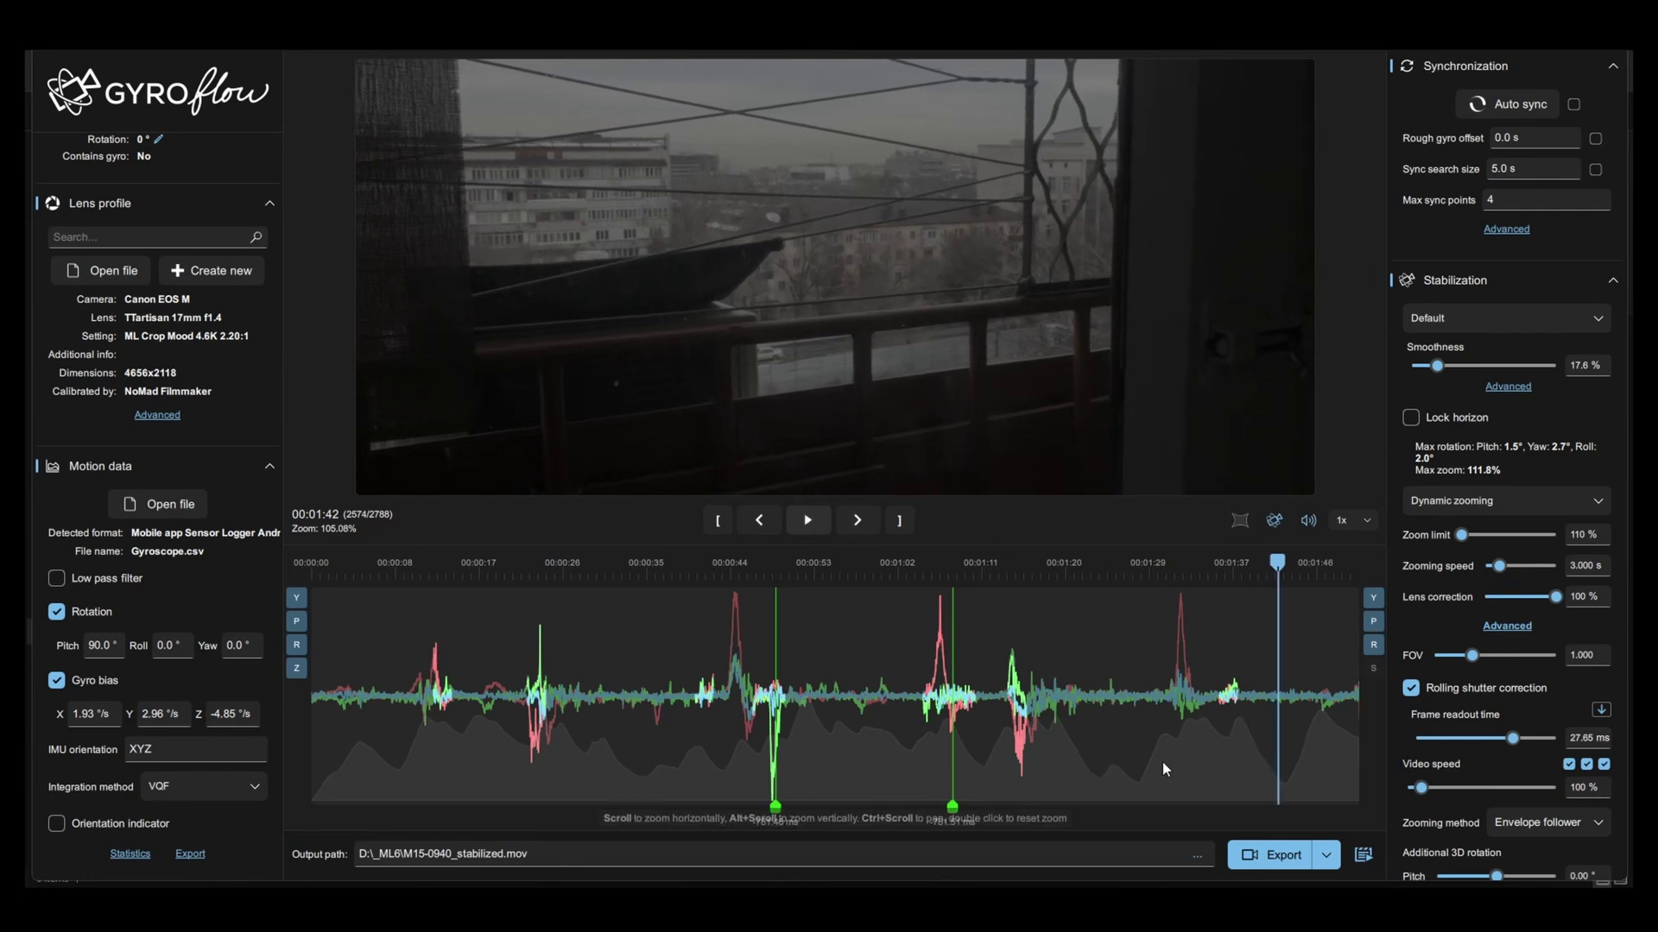
pyautogui.moveTo(718, 902)
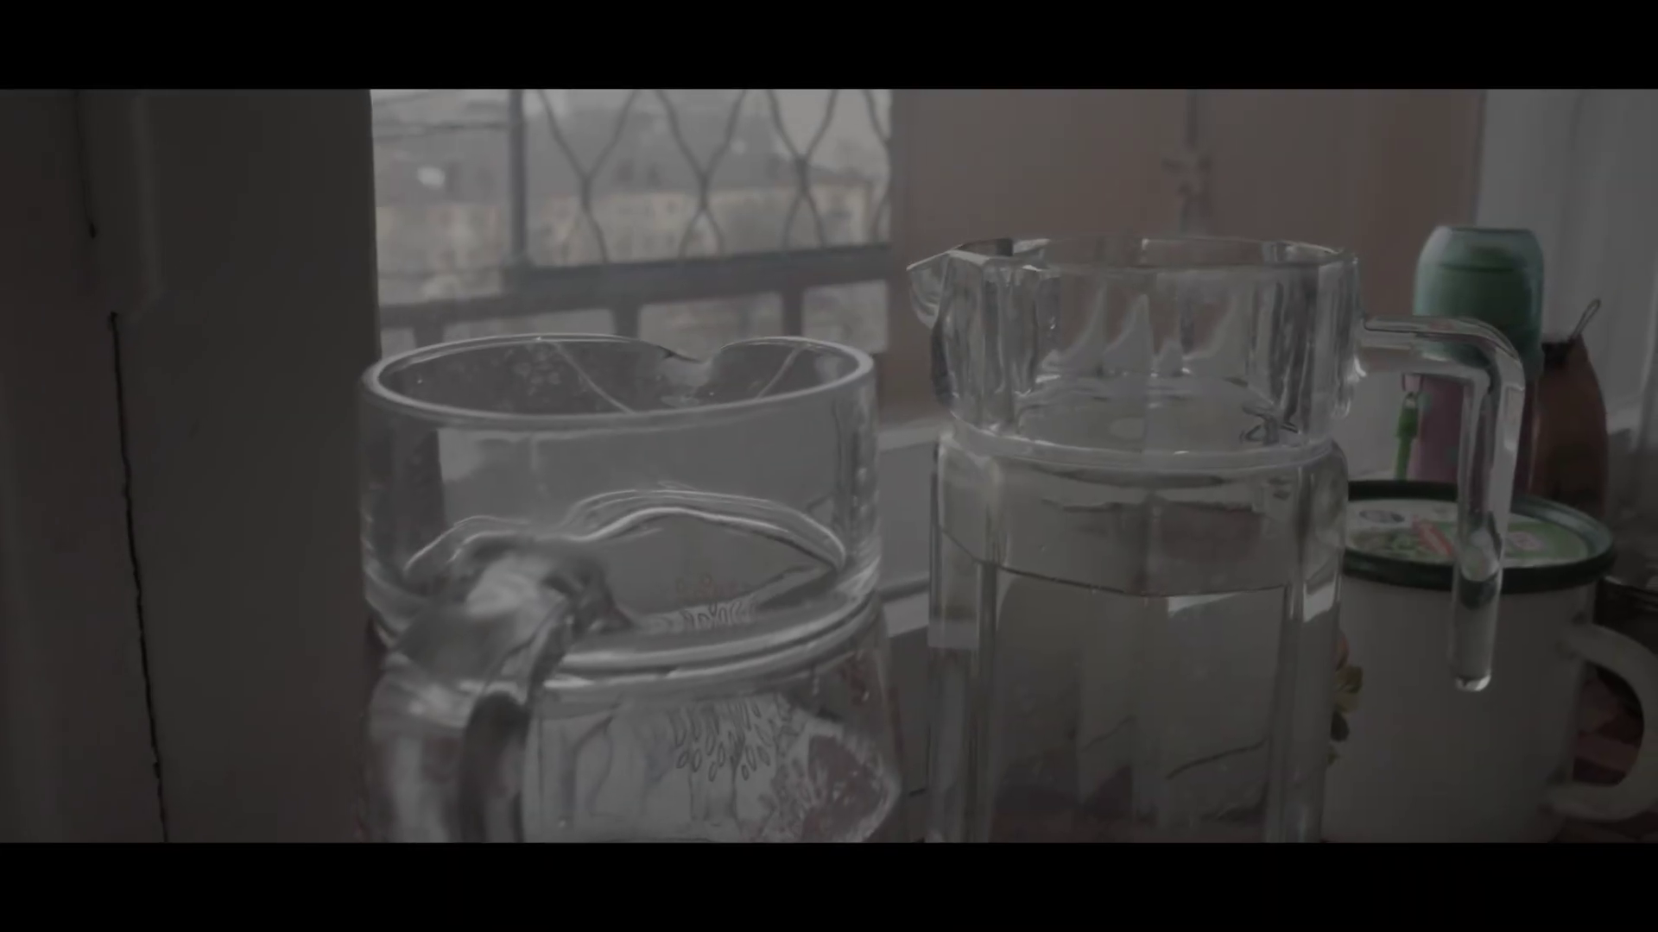